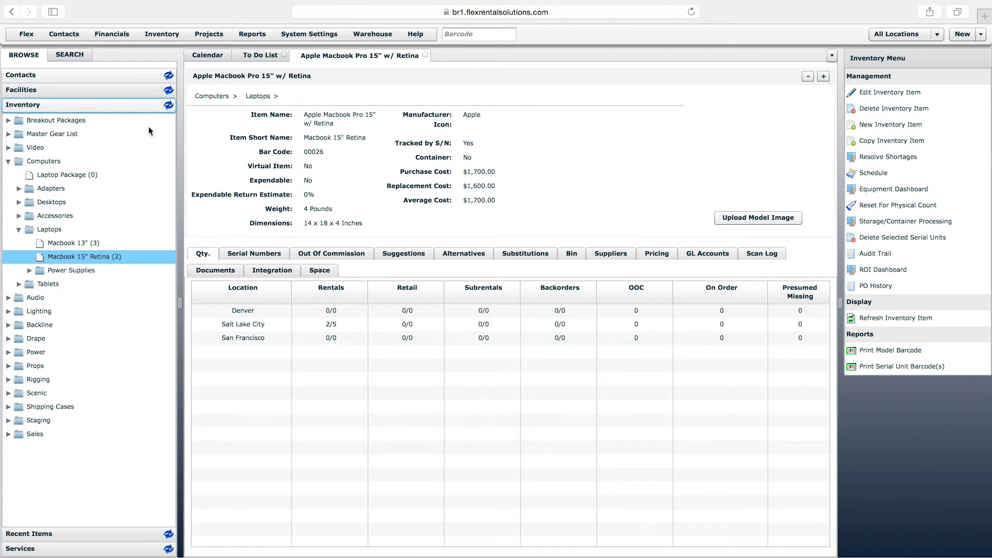
Open the first contact under Clients to look over its contact fields, and close the record again
left_click(83, 75)
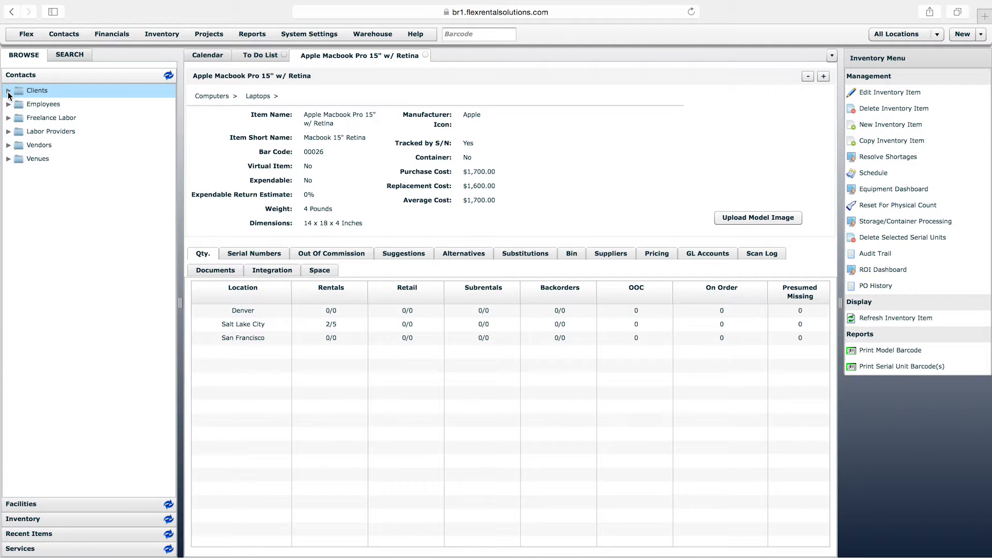
left_click(8, 92)
left_click(54, 104)
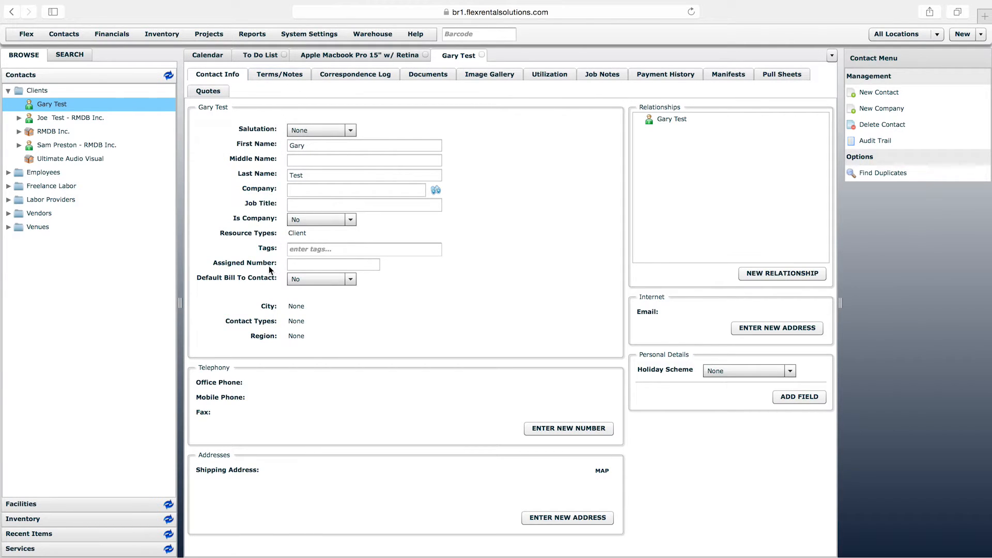
left_click(481, 55)
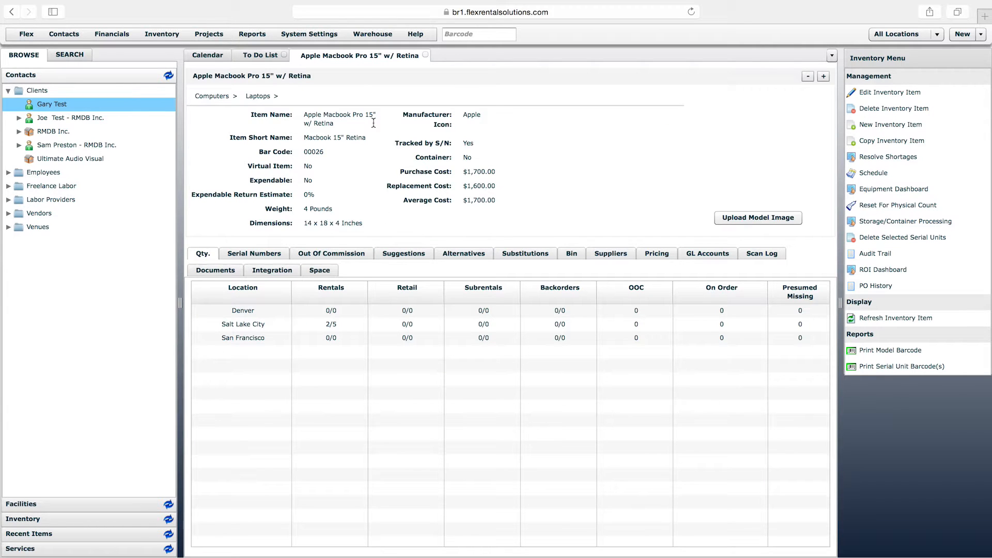
Open the Test custom field from the system's custom field settings and set its resource class to All
left_click(324, 33)
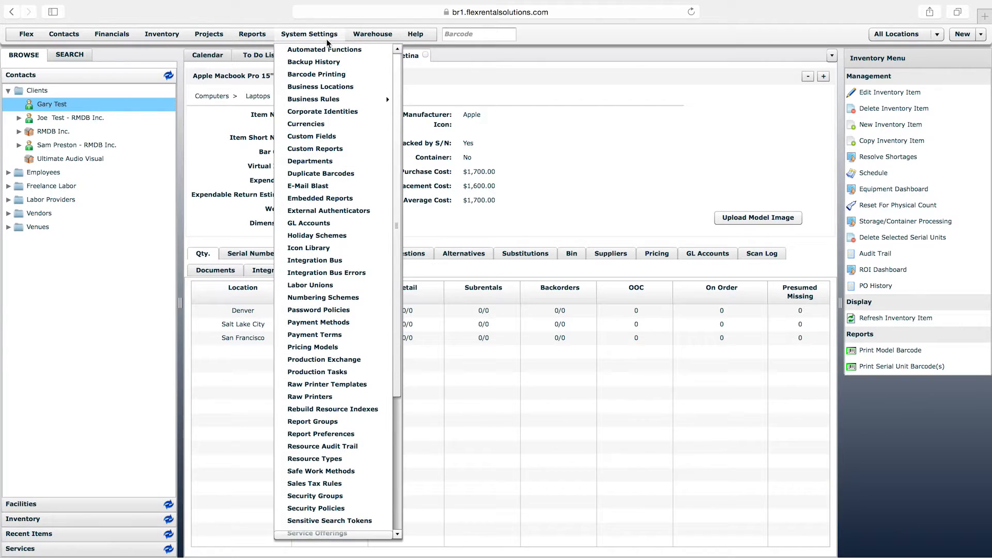
left_click(316, 139)
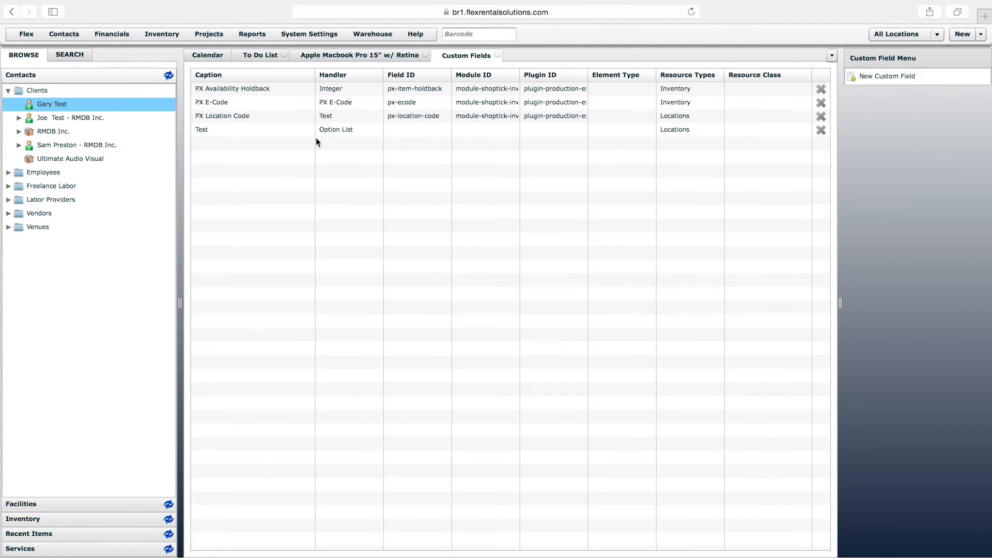
left_click(251, 132)
double_click(250, 129)
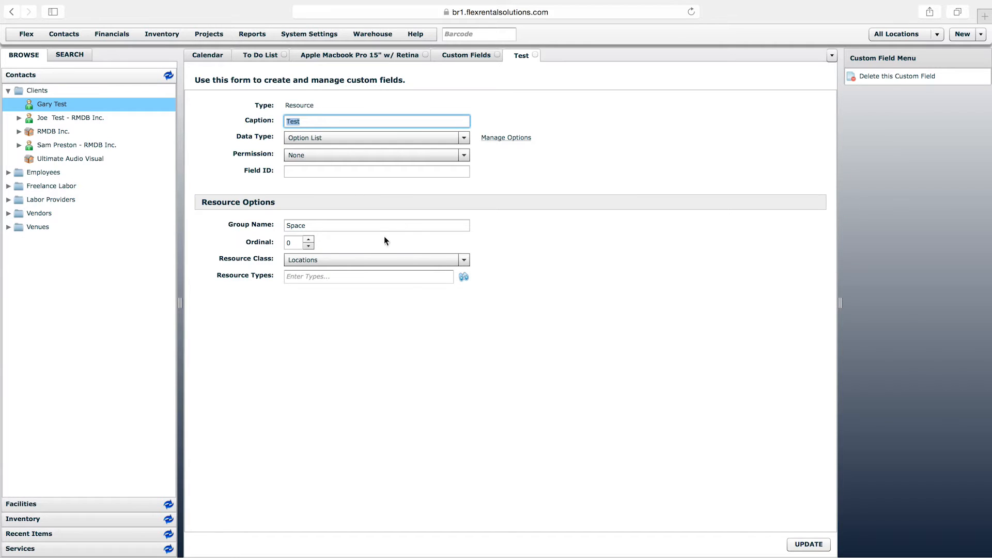
left_click(360, 258)
left_click(354, 271)
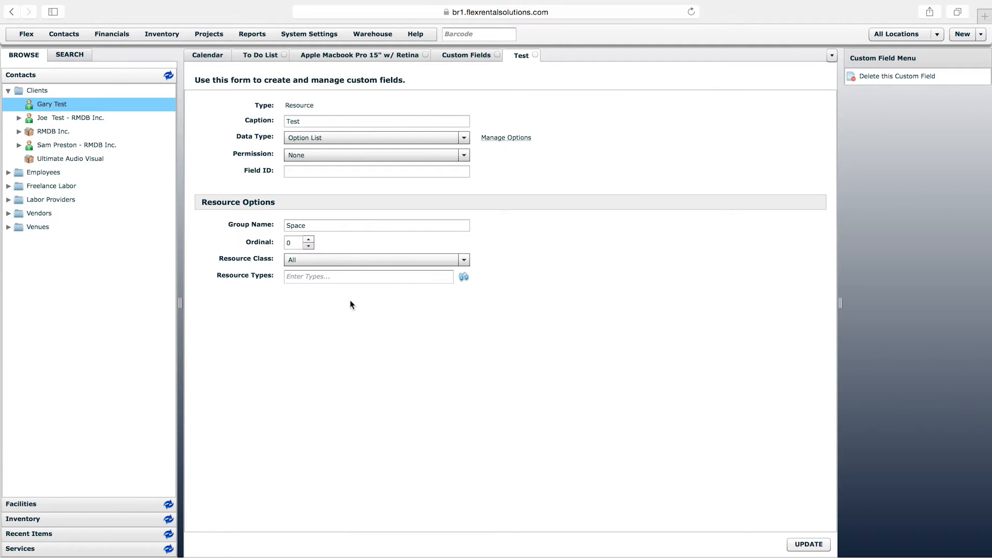
Replace the custom field's caption and group name with "-", save the field, and close its form
left_click(320, 120)
double_click(320, 121)
key("BackSpace")
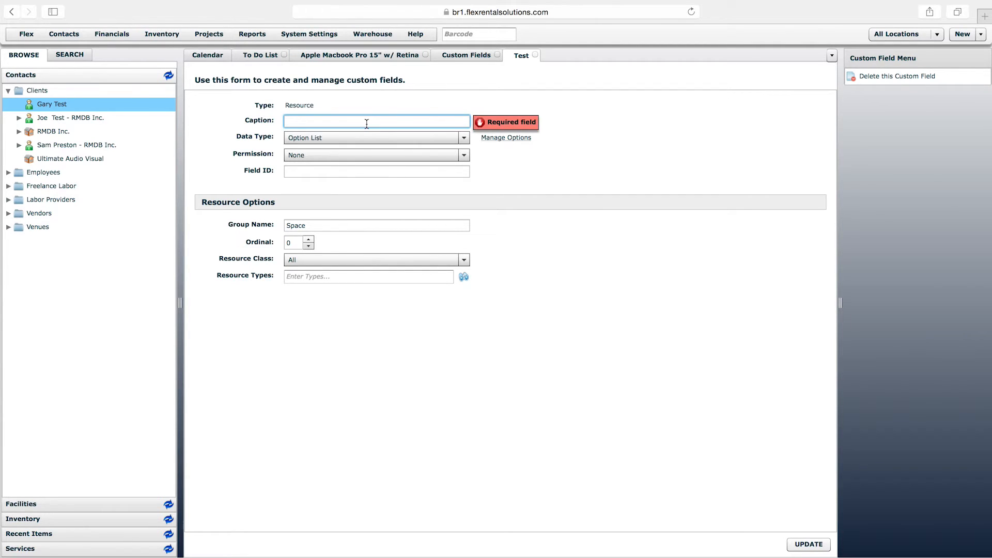
type("-")
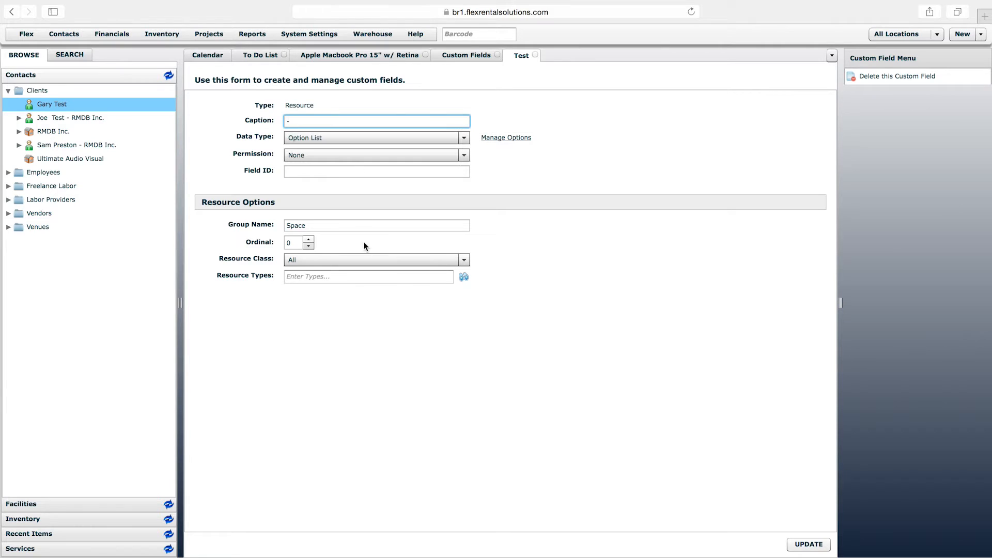
left_click(331, 224)
type("-")
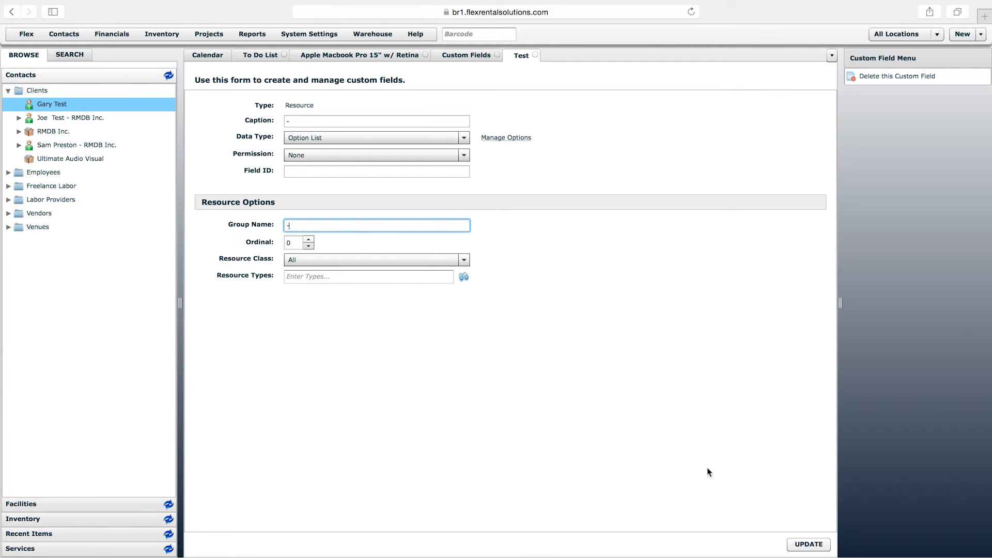
left_click(809, 543)
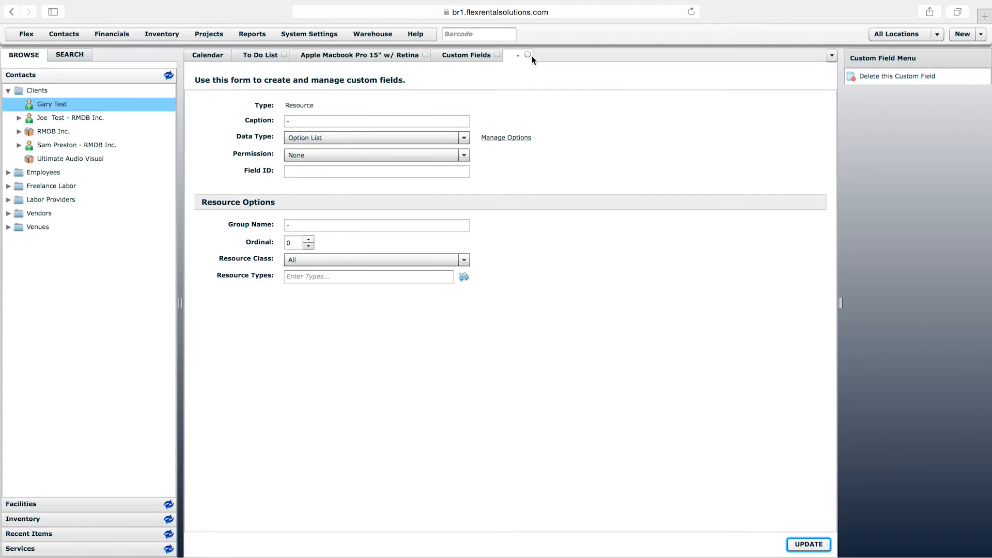
left_click(528, 55)
left_click(326, 207)
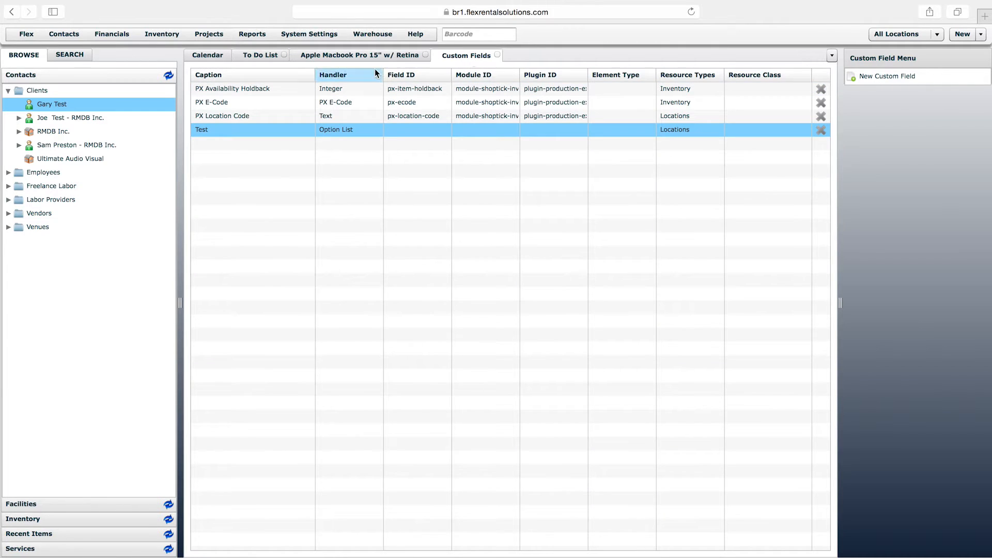
Examine the PX Availability Holdback, PX E-Code and PX Location Code entries in the custom fields list
left_click(227, 90)
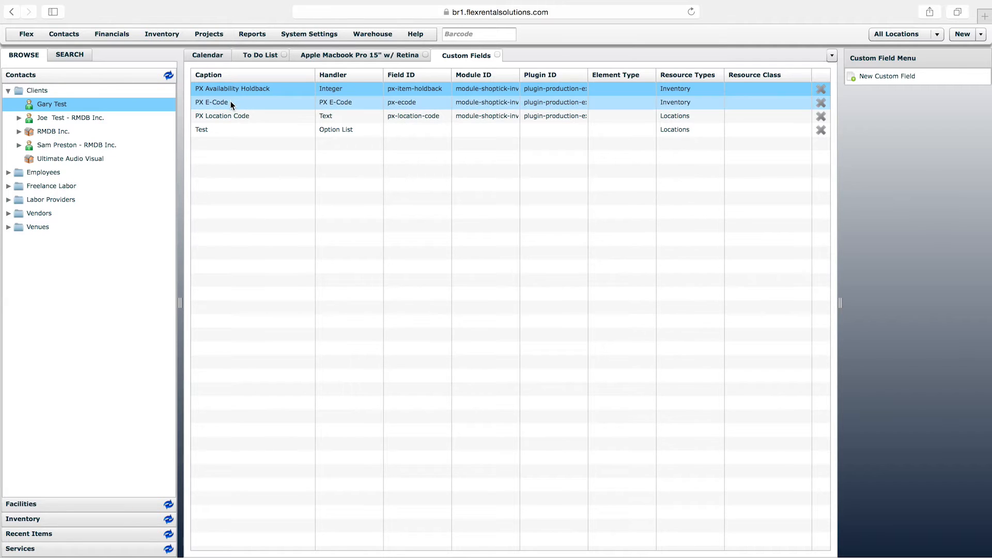
left_click(231, 102)
left_click(223, 118)
left_click(218, 103)
left_click(231, 88)
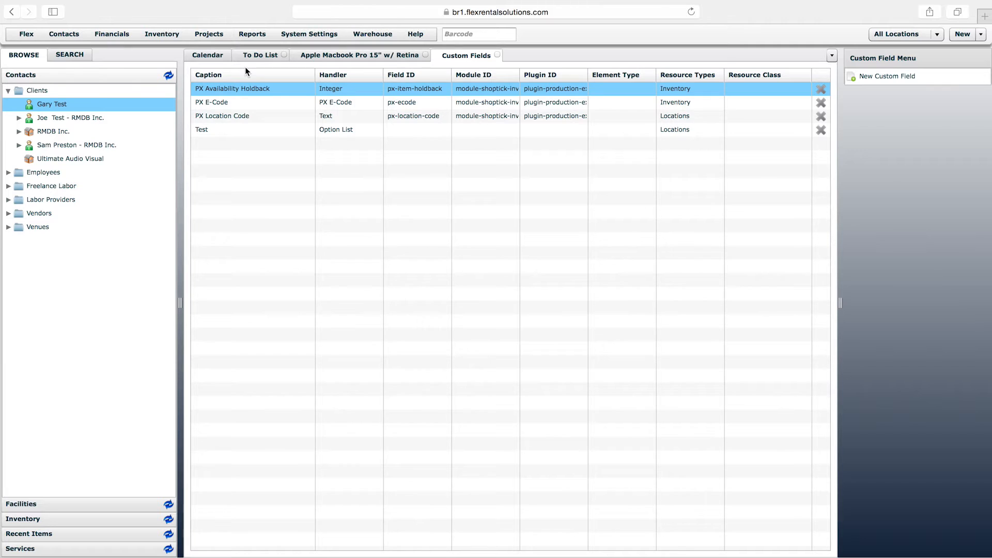
left_click(215, 116)
left_click(216, 92)
left_click(241, 116)
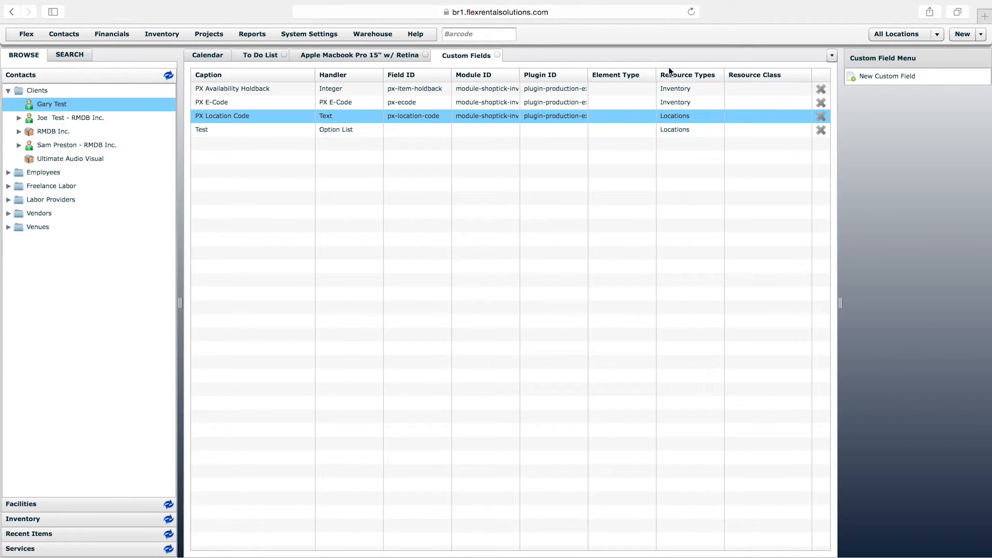
View the blank new custom field form, close it, and reopen the custom field listed as Test
left_click(885, 78)
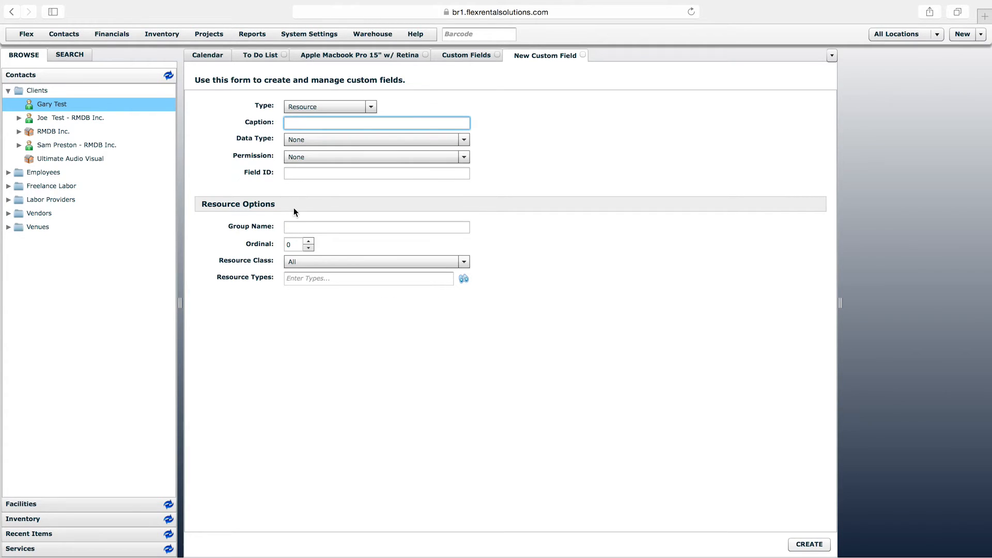
left_click(582, 55)
left_click(202, 130)
double_click(203, 131)
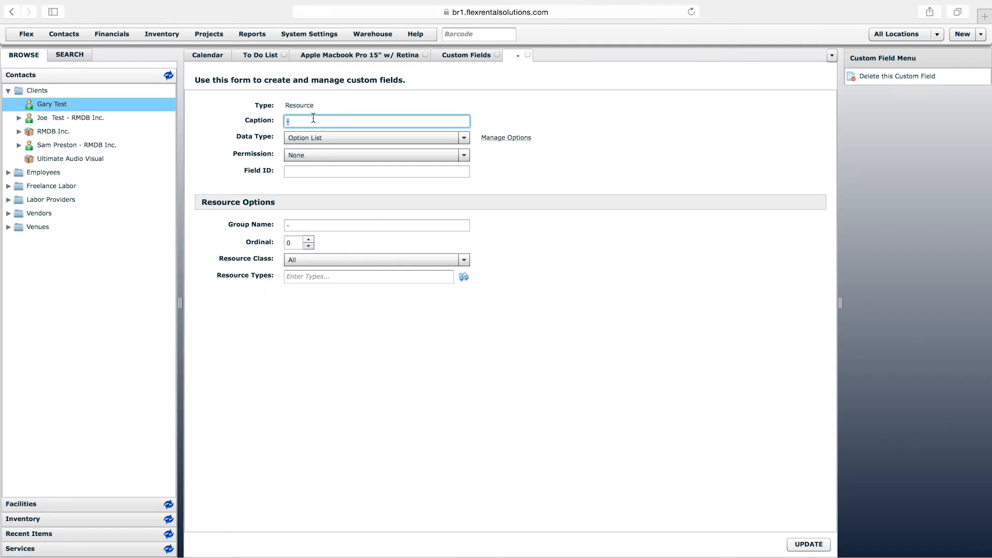
left_click(307, 106)
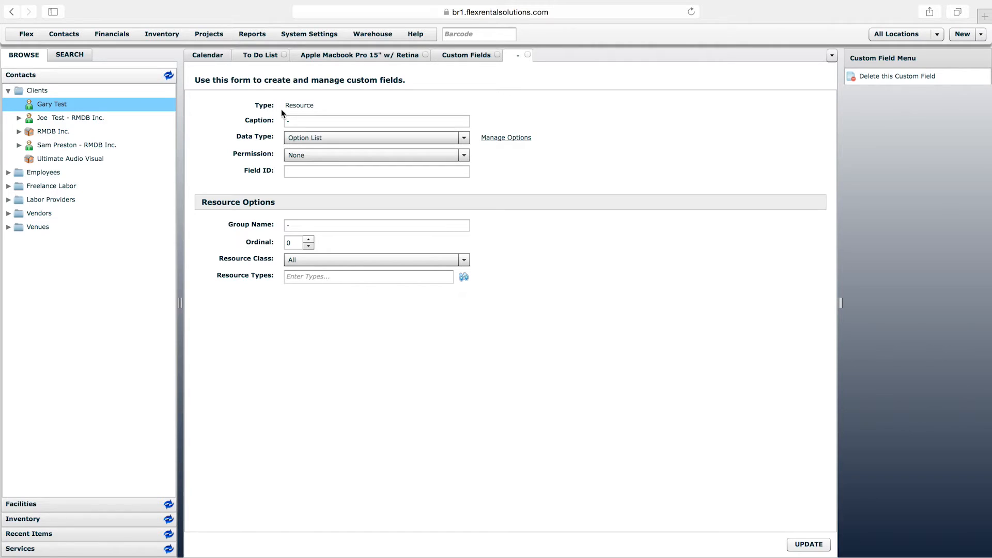
Open a new custom field form and check its type choices, keeping Resource selected
left_click(476, 56)
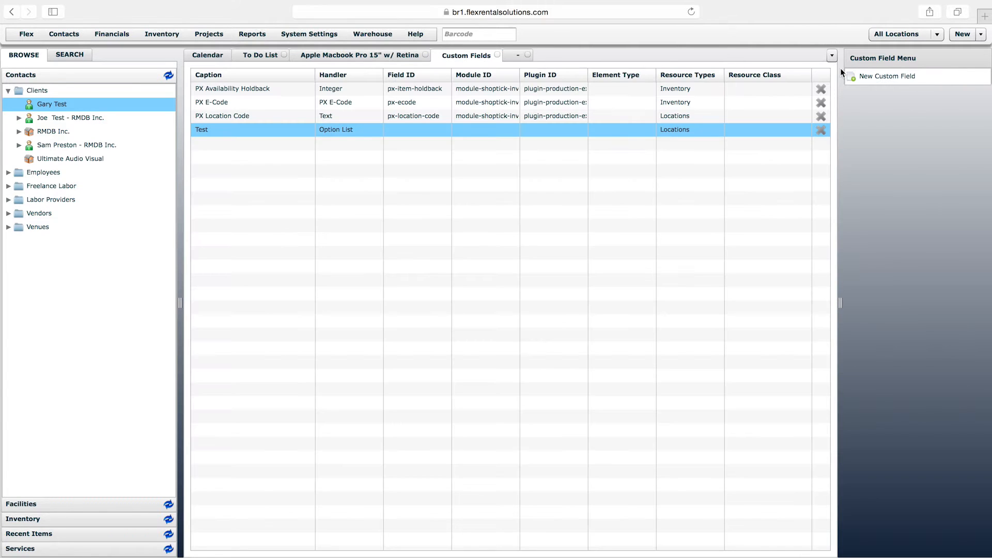
left_click(879, 75)
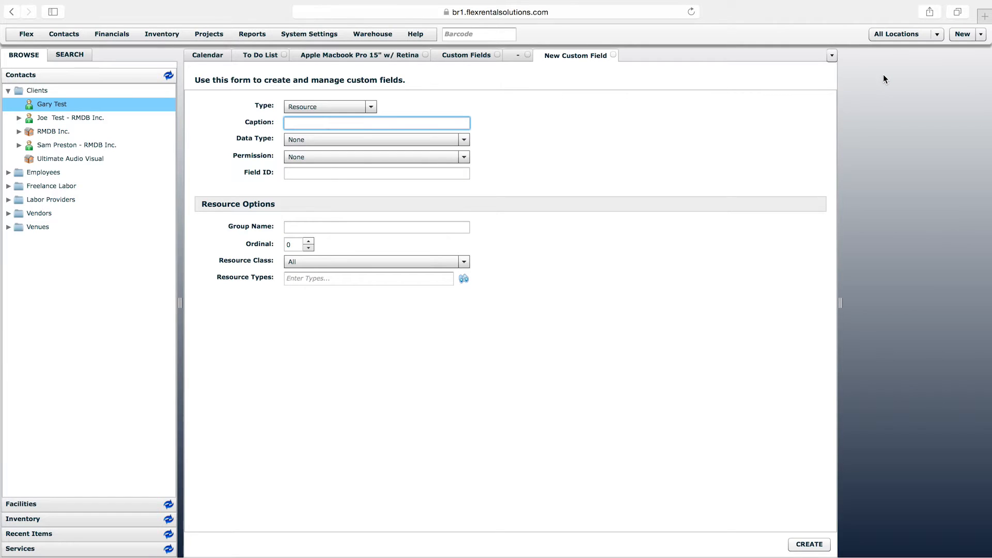
left_click(314, 108)
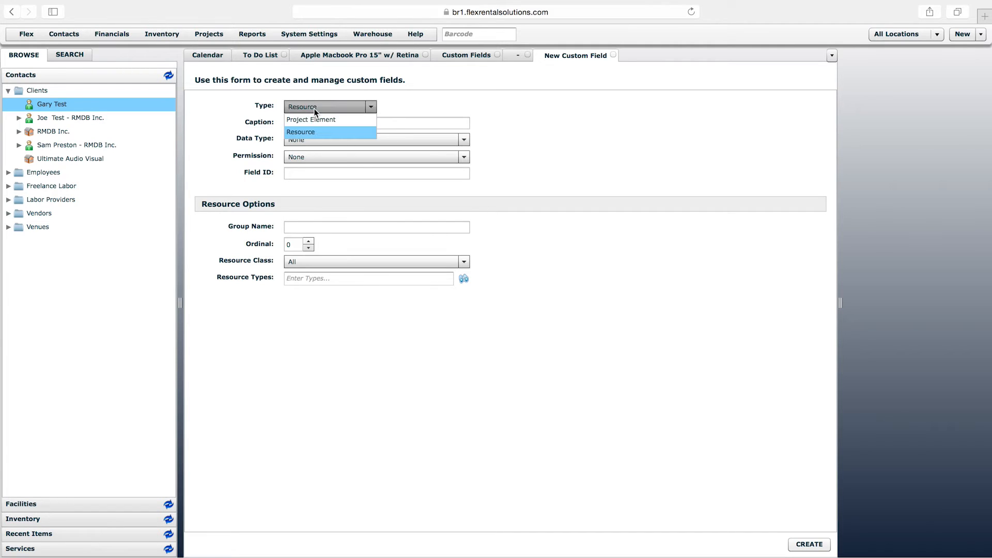
left_click(303, 132)
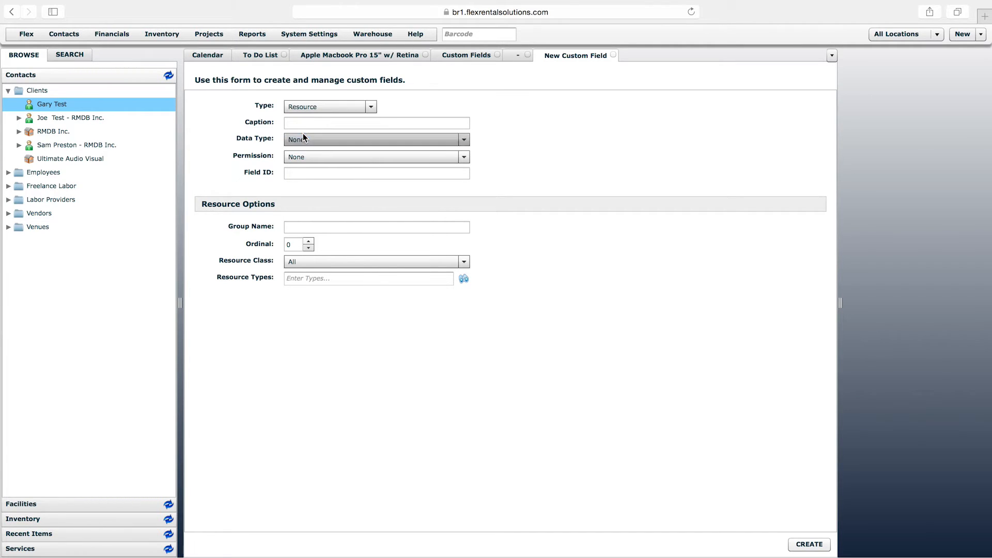
Return to the existing custom field's form and review its type, caption and resource options
left_click(522, 55)
left_click_drag(286, 106, 313, 107)
left_click(312, 106)
left_click_drag(285, 106, 291, 105)
left_click(312, 102)
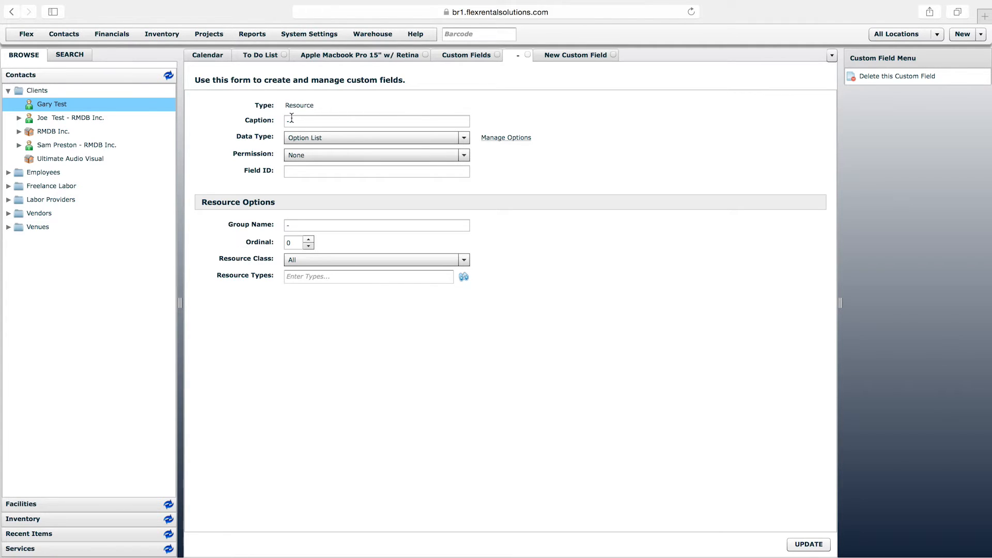
left_click(260, 121)
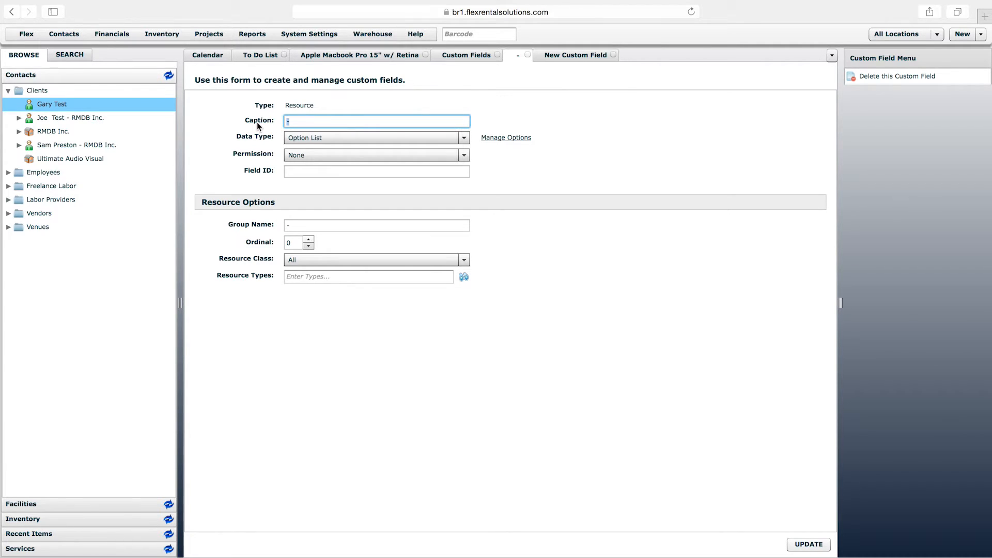
left_click(256, 207)
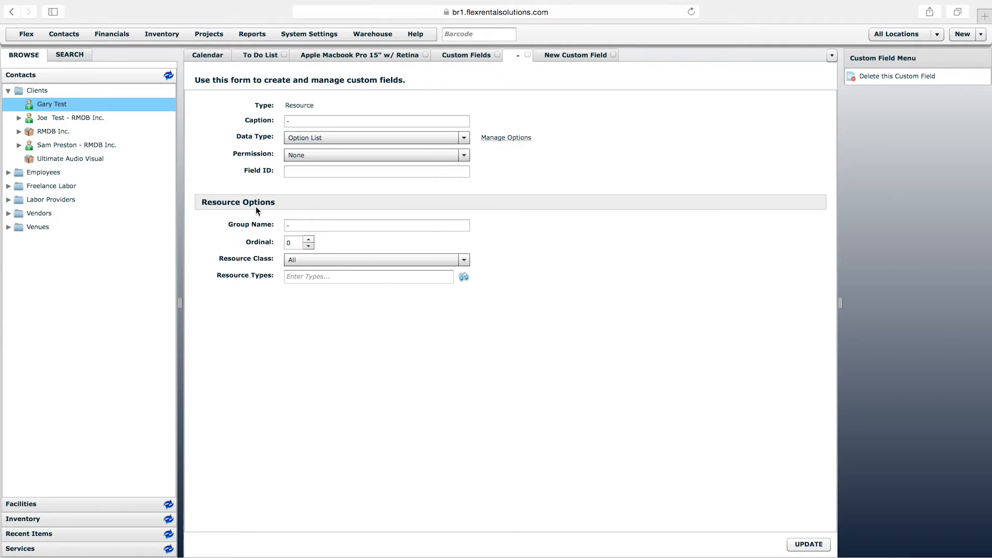
Set the custom field's group name to "General Info" and its resource class to Inventory, and save the field
left_click(251, 224)
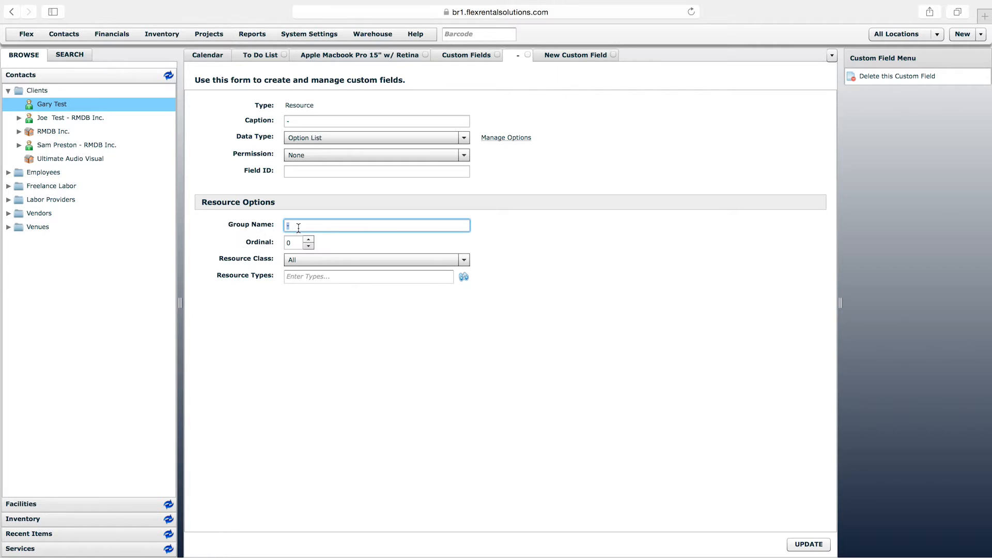
type("Info")
type("General ")
type("l")
left_click(344, 254)
left_click(323, 295)
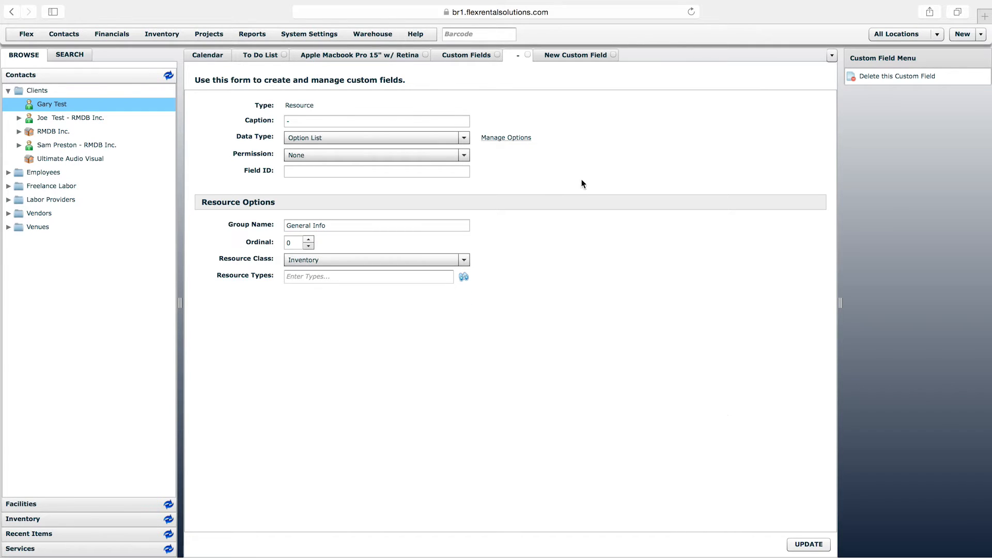
left_click(817, 543)
left_click(296, 120)
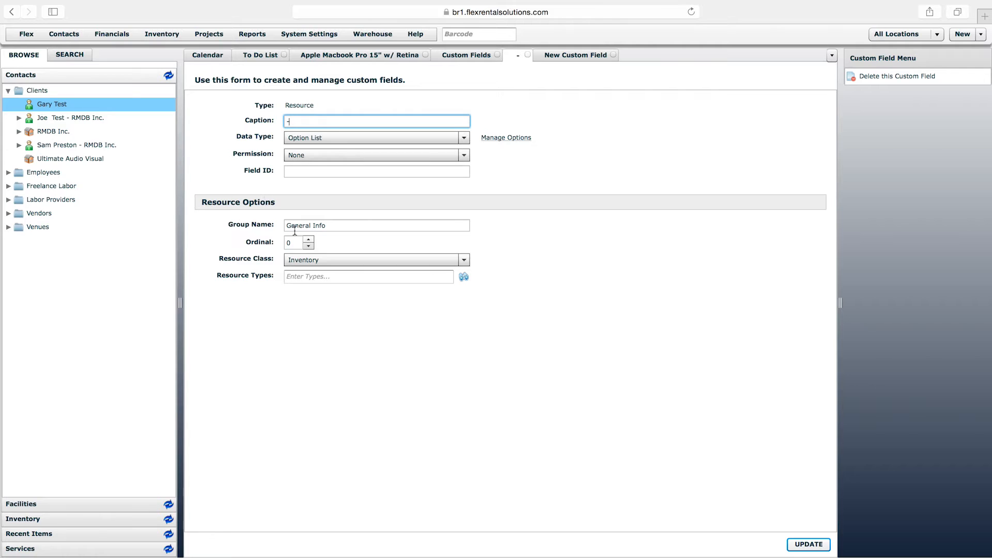
left_click(331, 224)
left_click_drag(332, 224, 275, 224)
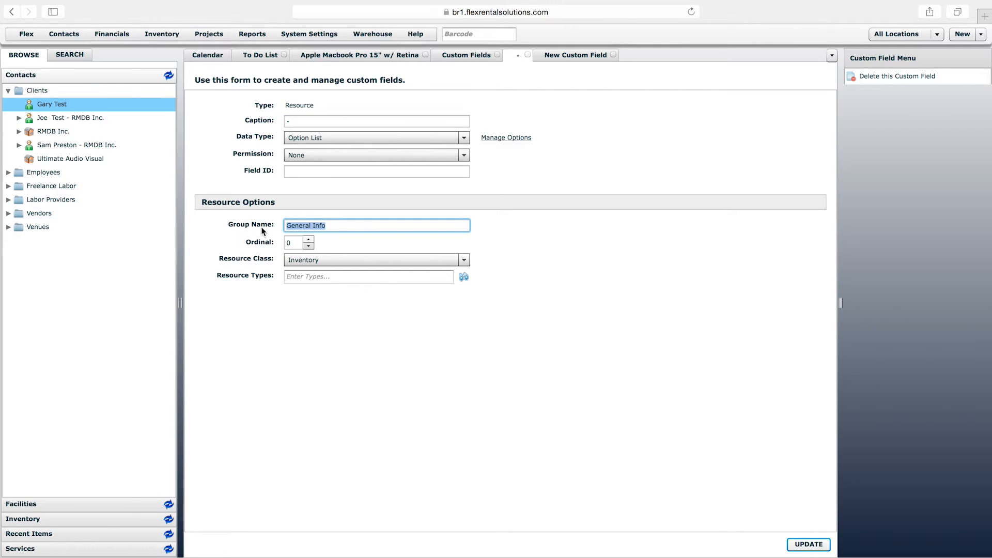
left_click(349, 226)
Refresh the Apple Macbook Pro 15" w/ Retina inventory item and view its General Info fields
left_click(378, 57)
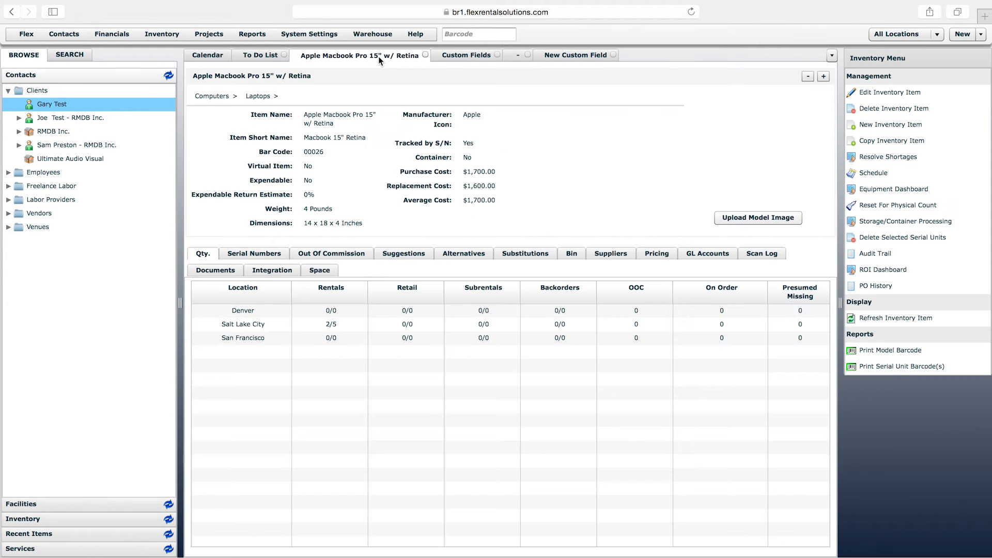
right_click(378, 56)
left_click(405, 84)
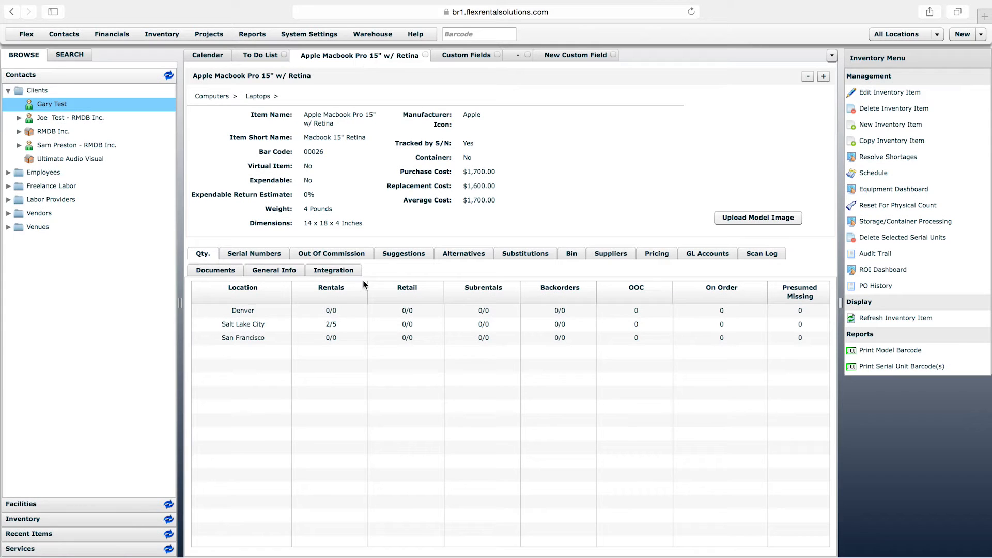
left_click(281, 274)
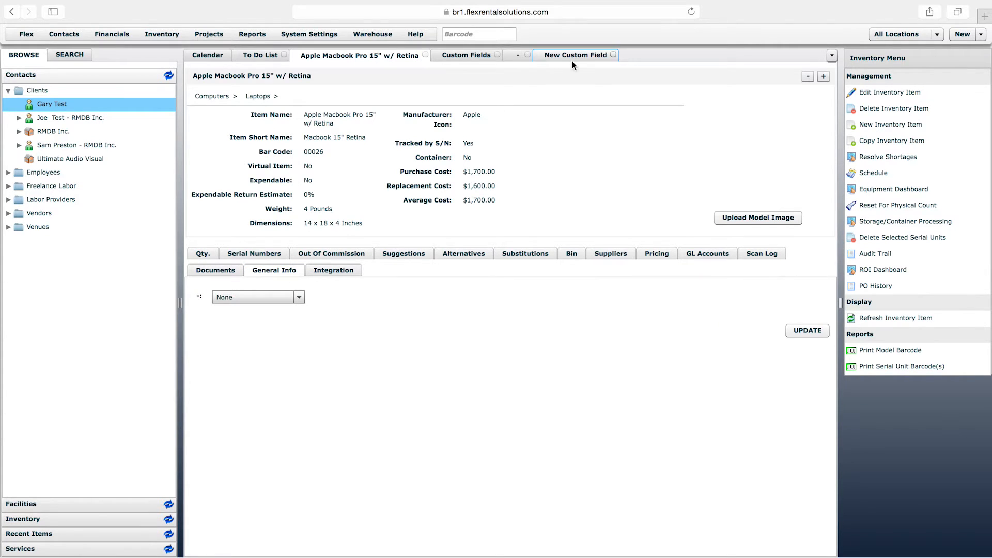
Compare the custom field's setup with its option list on the laptop's General Info page, ending on the custom field's form
left_click(517, 57)
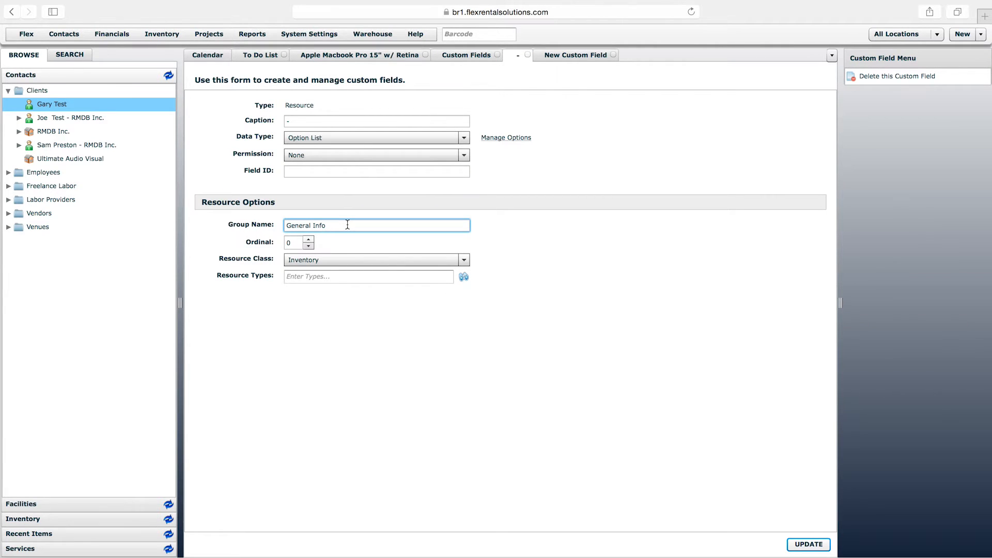
left_click(422, 55)
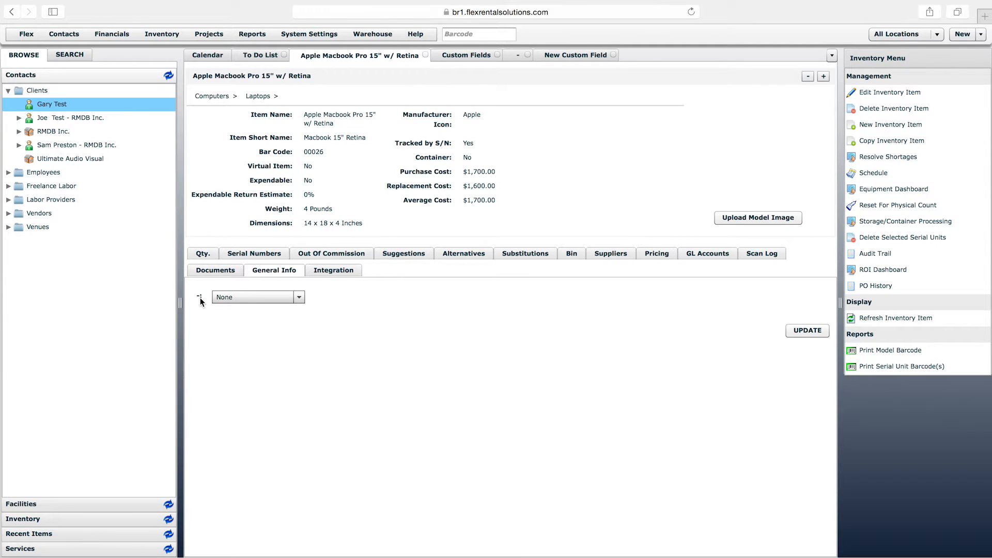
left_click(253, 298)
left_click(225, 298)
left_click(518, 57)
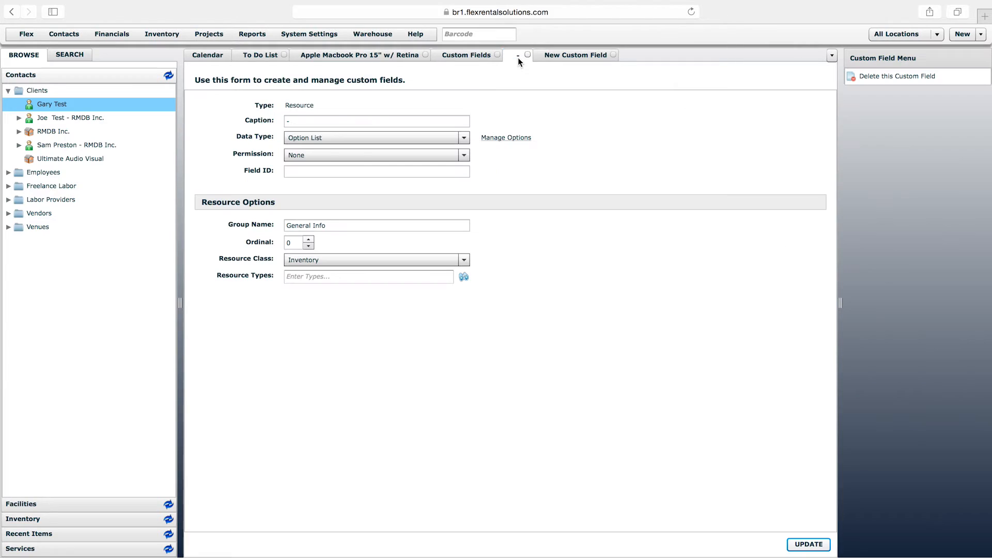
Compare the custom field's caption with how it shows on the laptop item, and clear the caption on the field's form
left_click(248, 119)
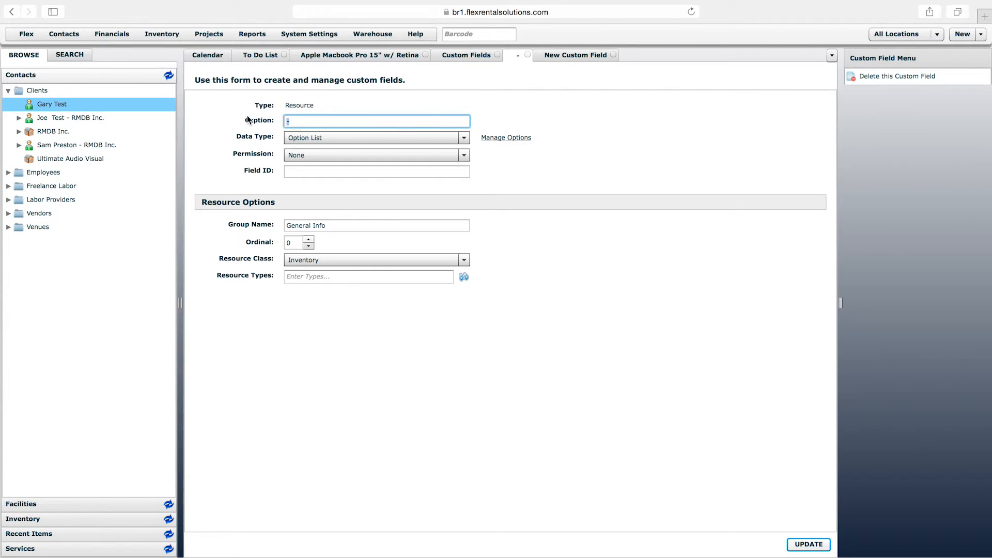
left_click(390, 58)
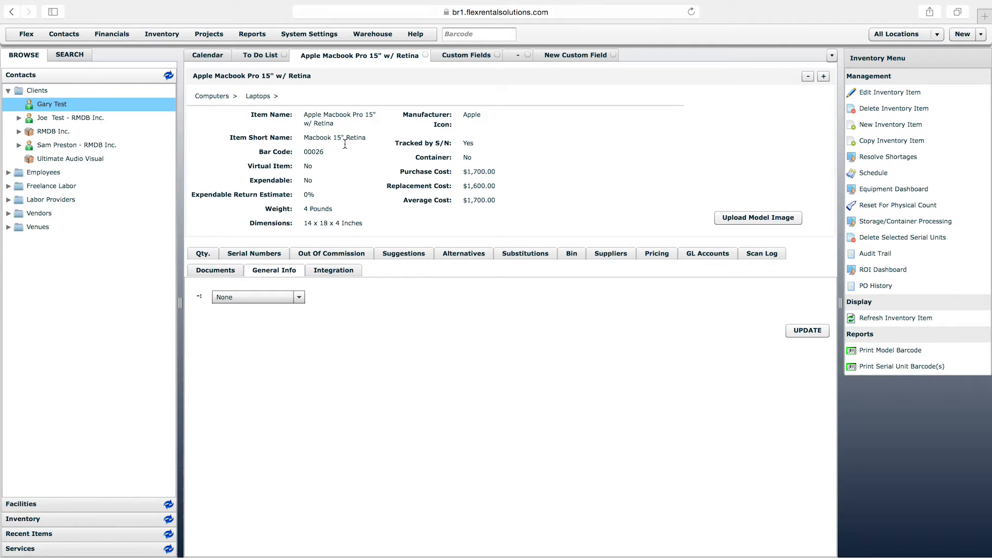
left_click(514, 61)
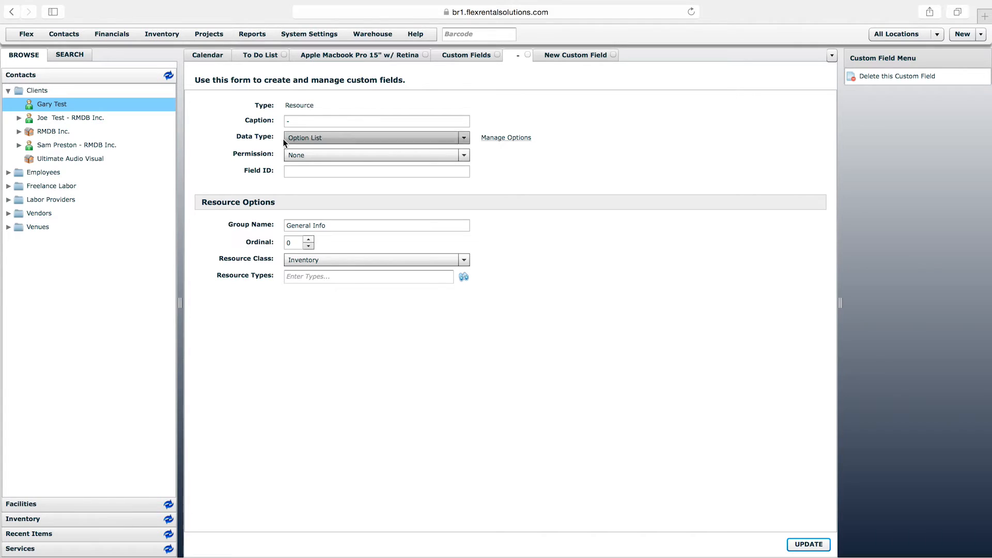
left_click(248, 124)
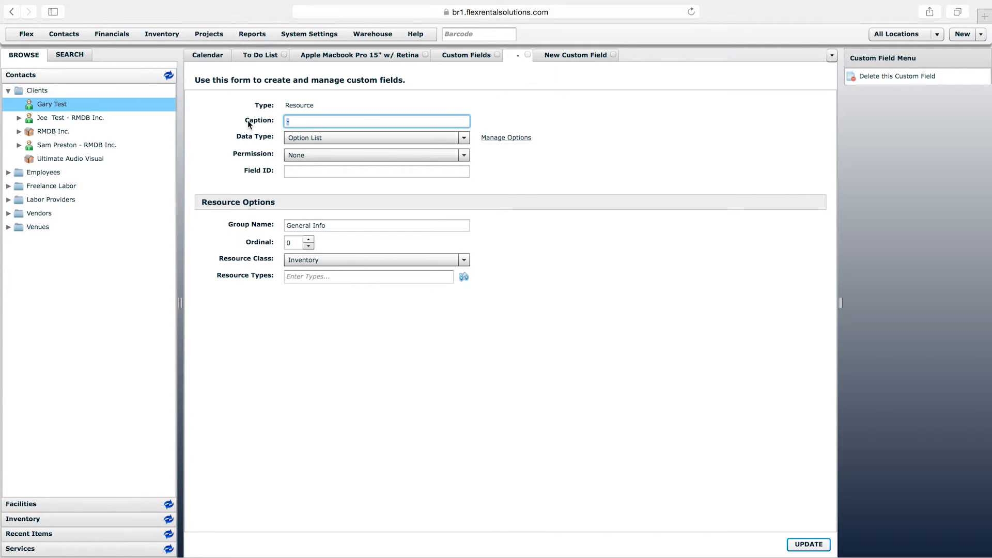
key("BackSpace")
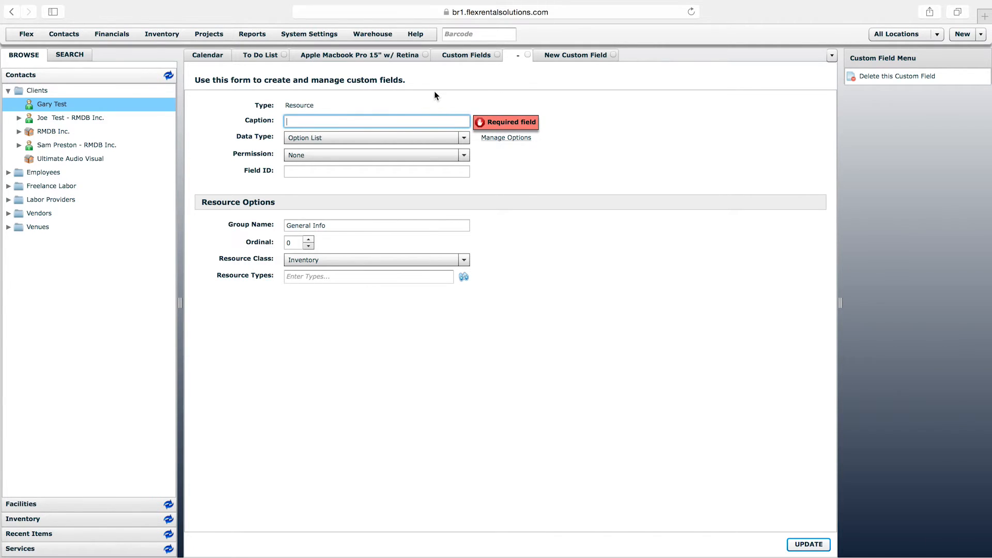
Review the laptop's bin locations and serial numbers, and return to its General Info fields
left_click(383, 54)
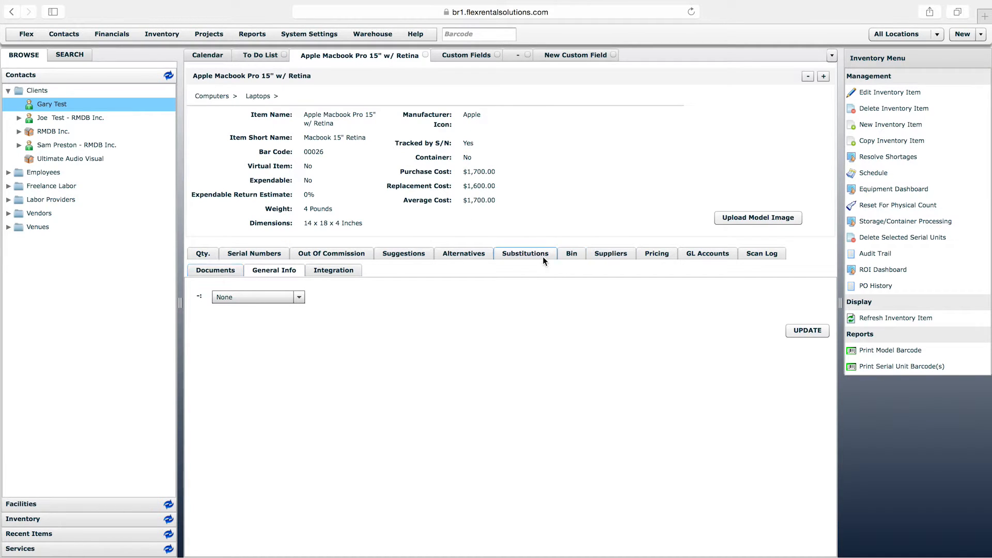
left_click(571, 254)
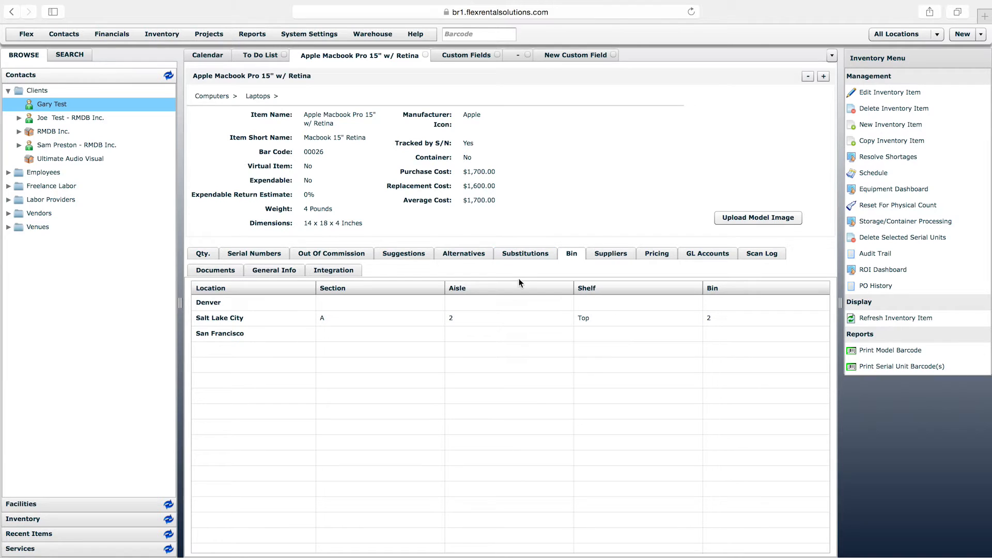
left_click(246, 252)
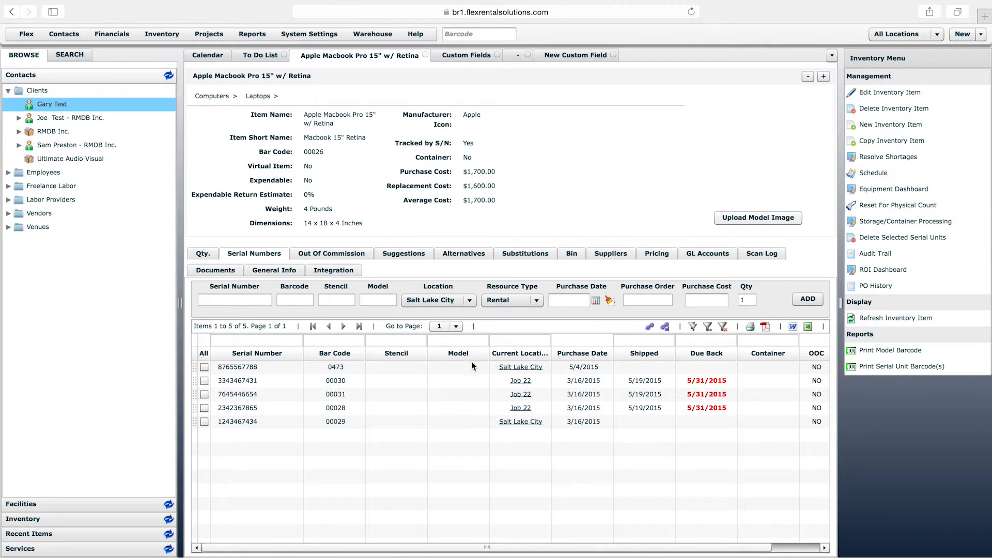
left_click(272, 275)
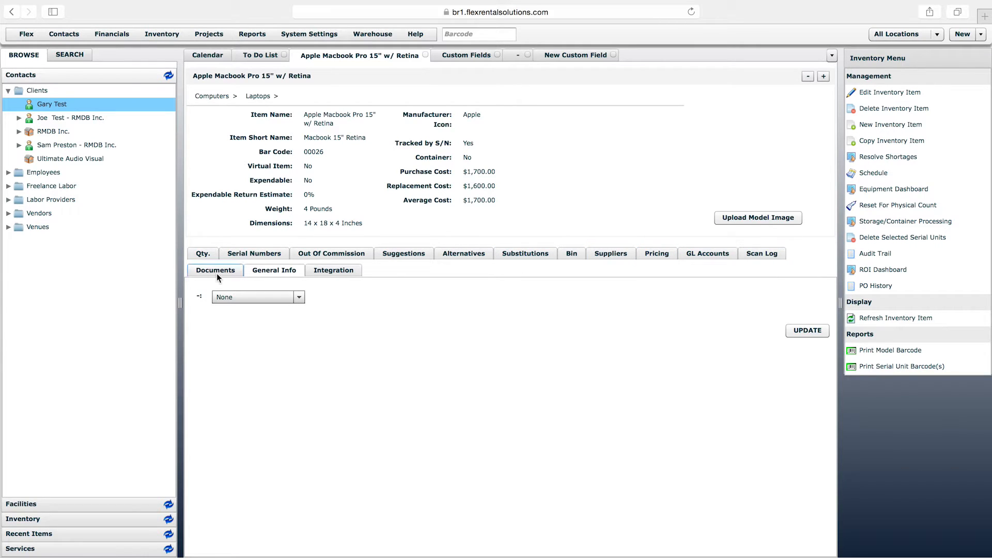
left_click(279, 276)
Set the custom field's caption to "Text Area" and its data type to Text Area, and save the field
left_click(513, 57)
left_click(309, 121)
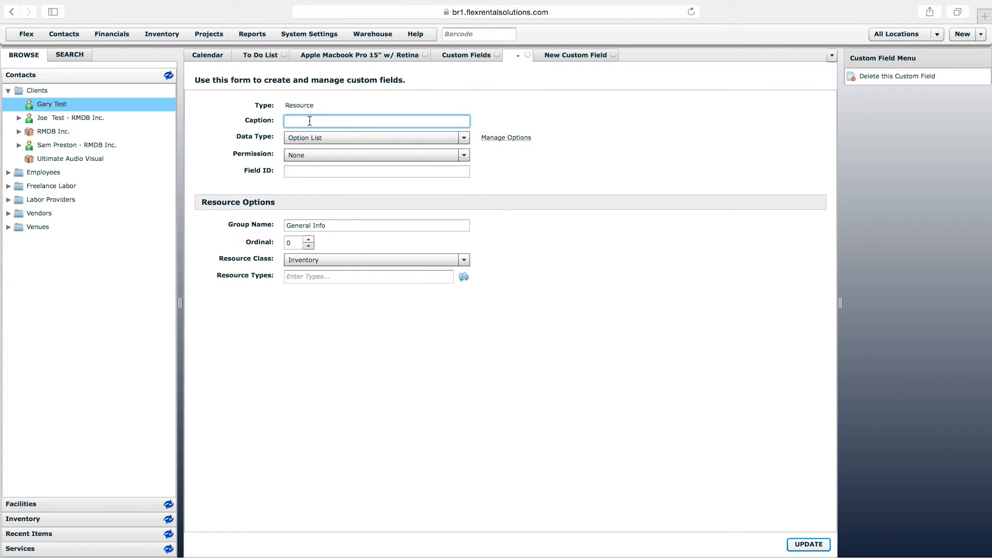
left_click(329, 121)
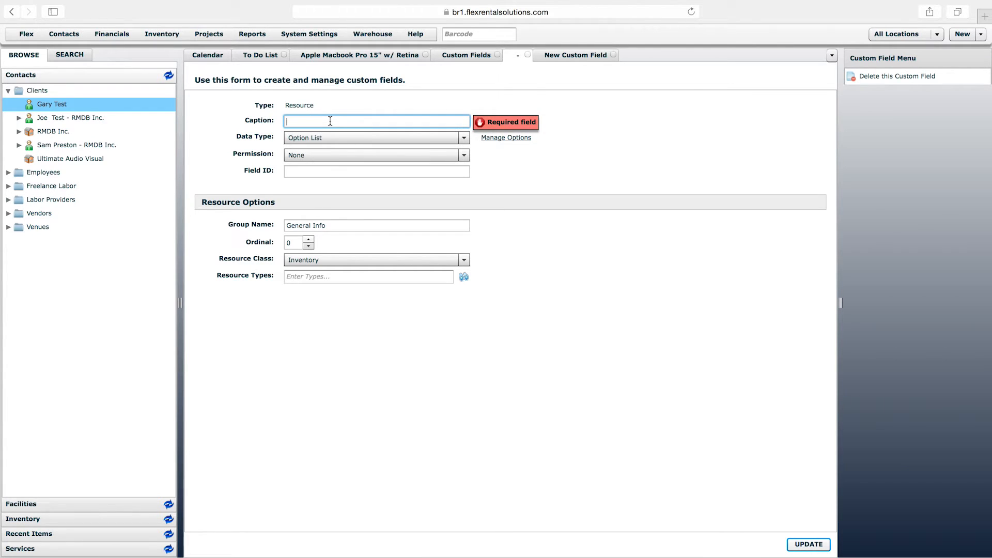
type("Text ")
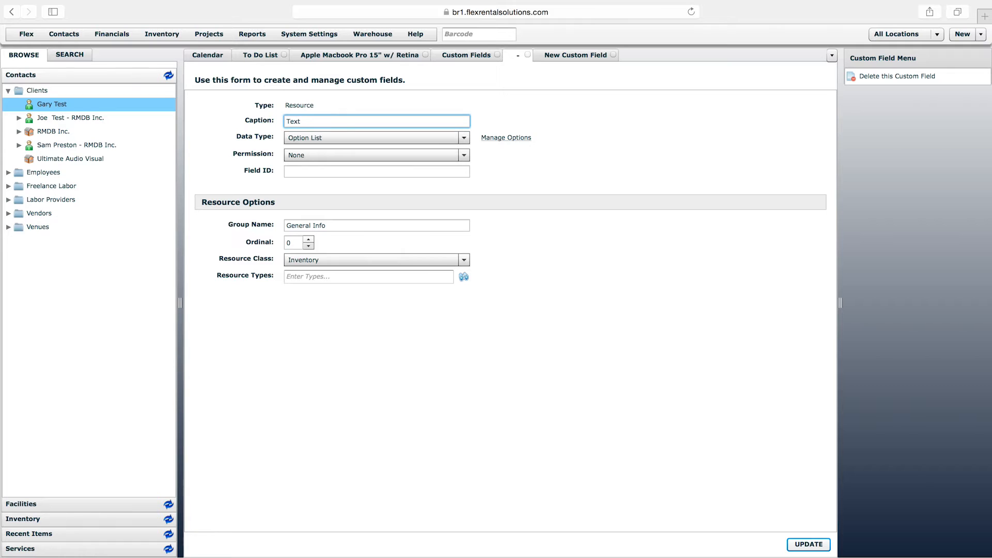
type("Area")
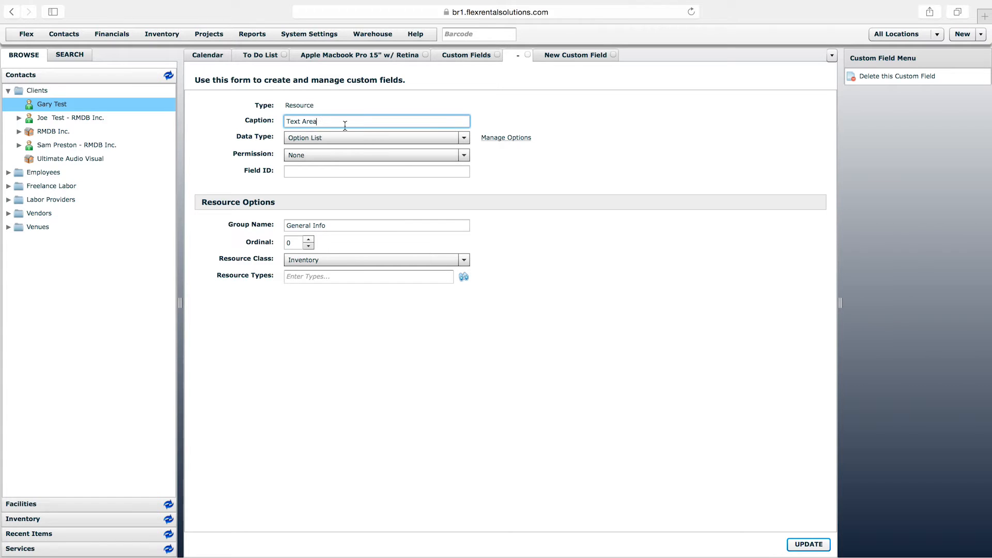
left_click(369, 137)
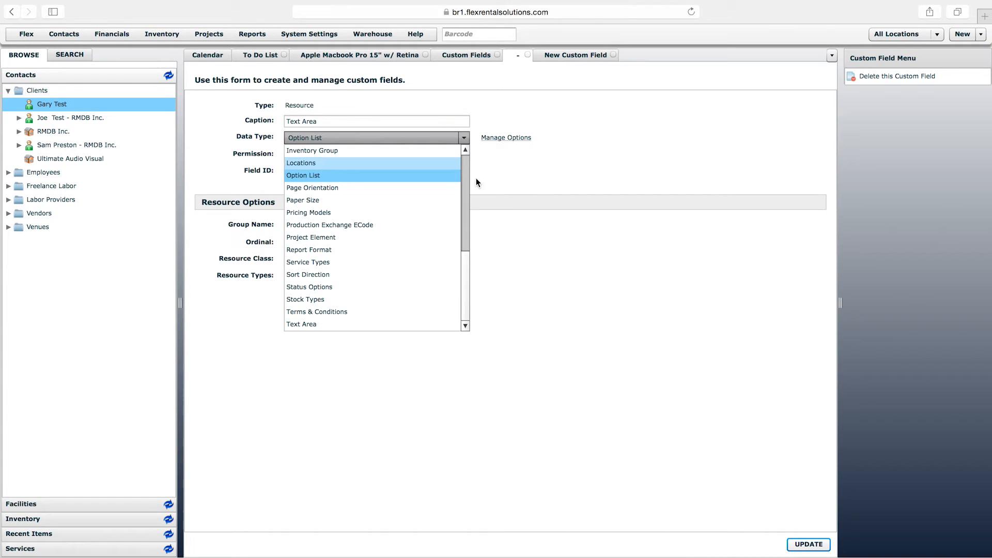
left_click(350, 325)
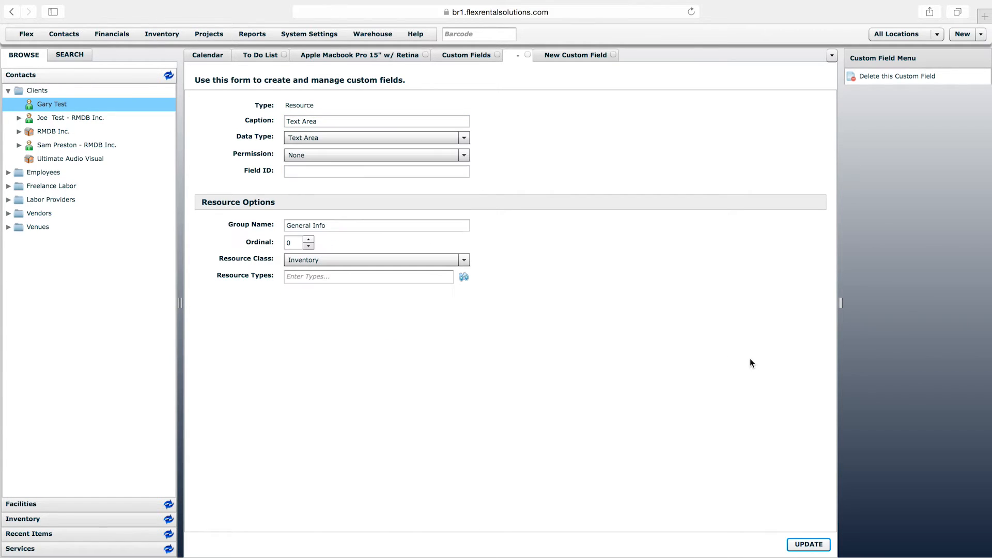
left_click(808, 544)
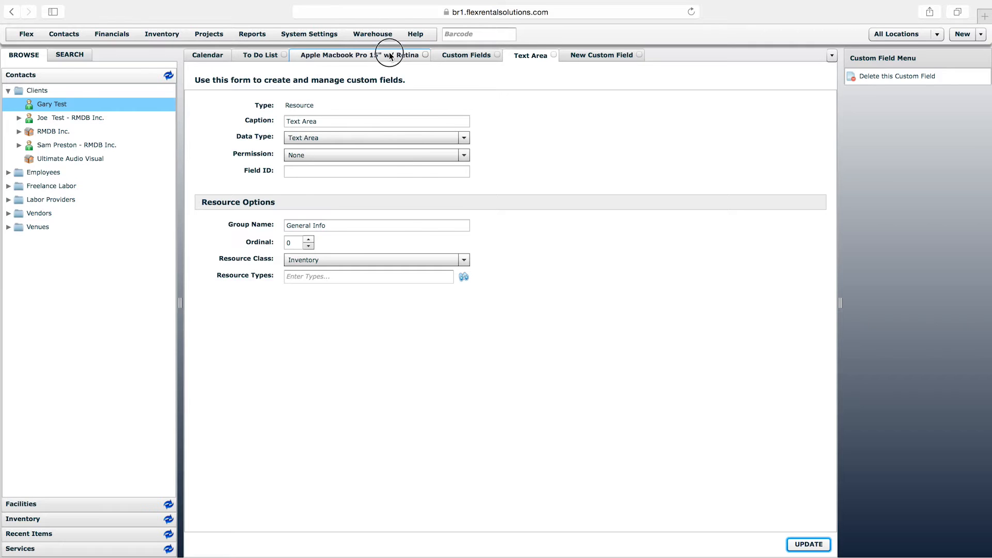
Reload the Apple Macbook Pro 15" w/ Retina item and examine the text box in its General Info fields
left_click(392, 56)
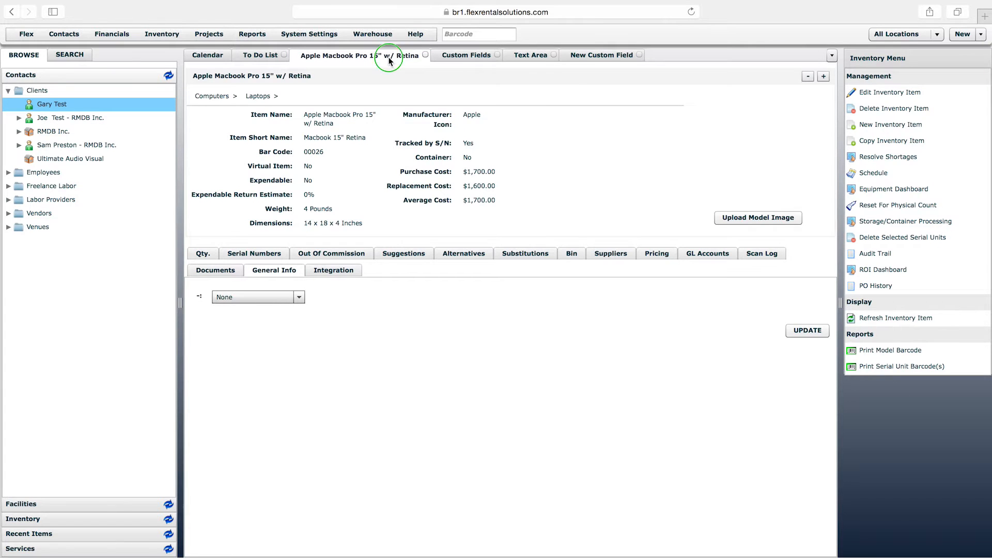
right_click(391, 57)
left_click(421, 87)
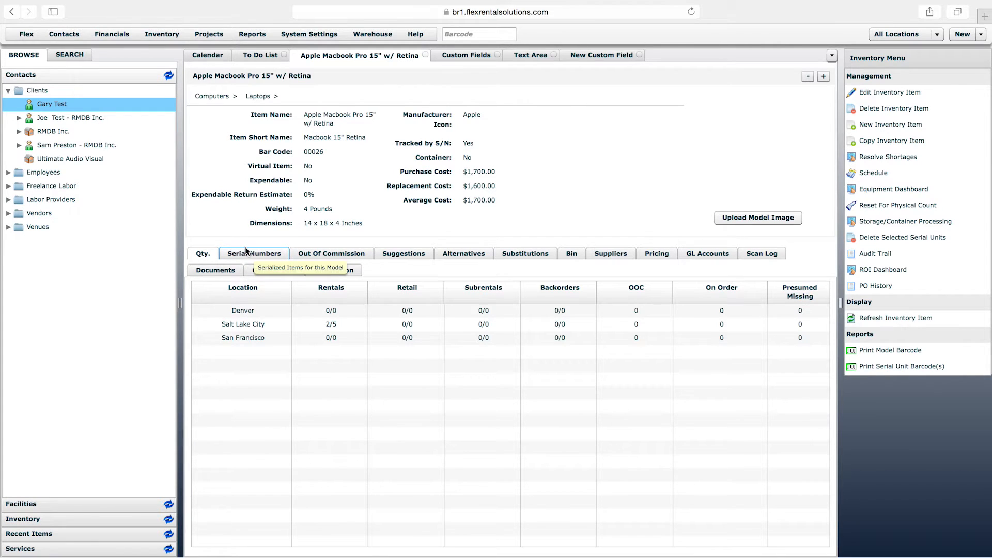
left_click(288, 272)
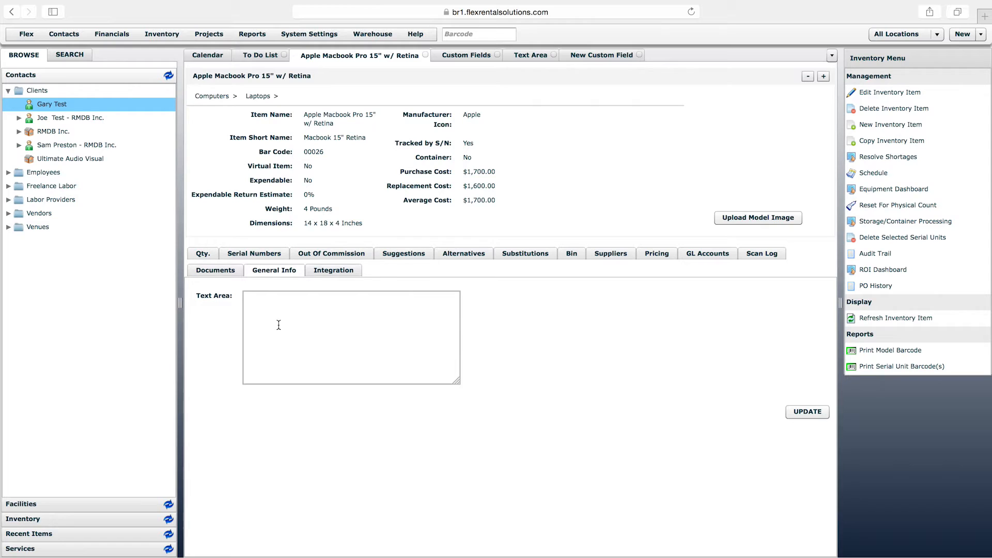
left_click(335, 334)
left_click(348, 138)
triple_click(339, 123)
left_click(338, 123)
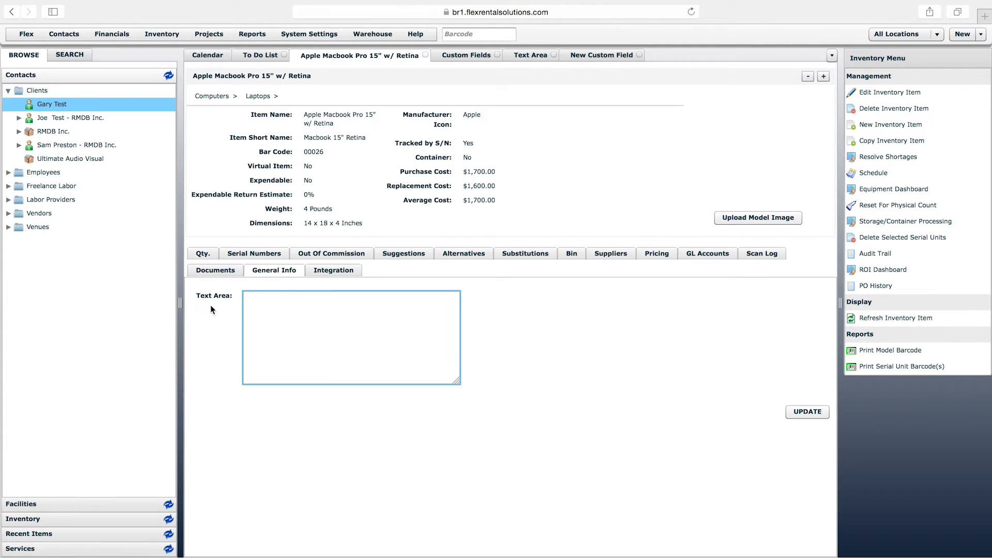
Enter "Whatever" in the laptop's Text Area field and save the custom fields
left_click(285, 301)
left_click(295, 354)
mouse_move(458, 381)
left_mouse_down()
mouse_move(453, 345)
mouse_move(458, 376)
mouse_move(491, 407)
mouse_move(456, 380)
left_mouse_up()
type("Whatever")
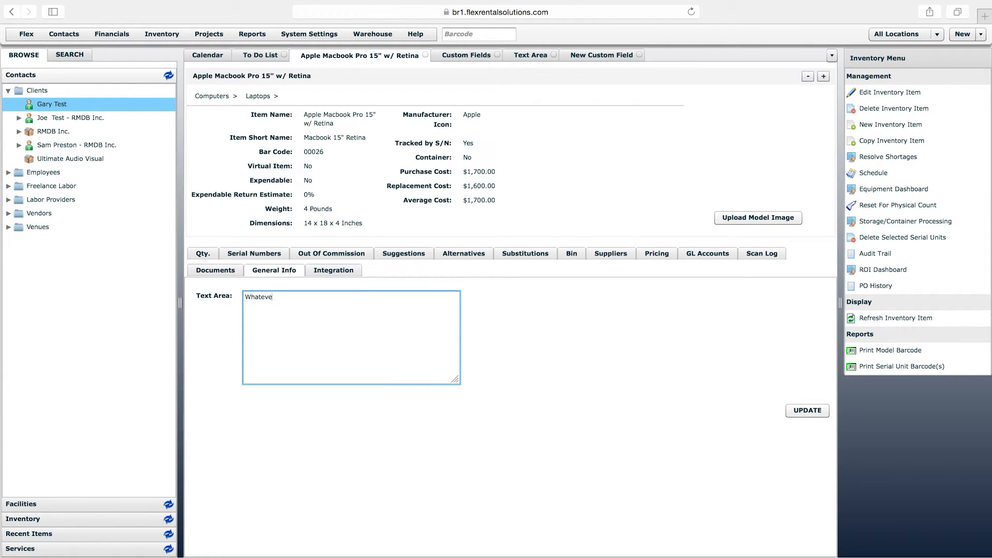
left_click(815, 413)
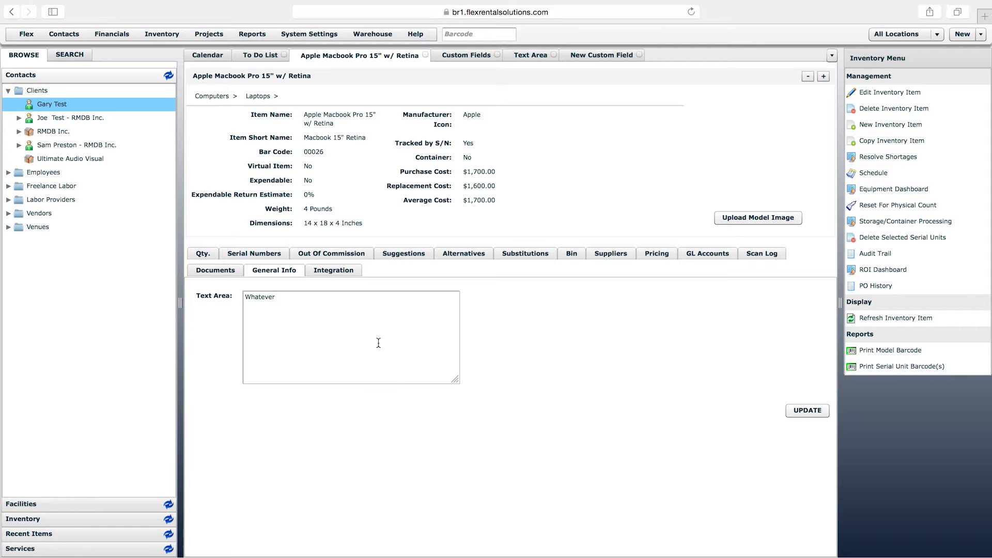
left_click(378, 342)
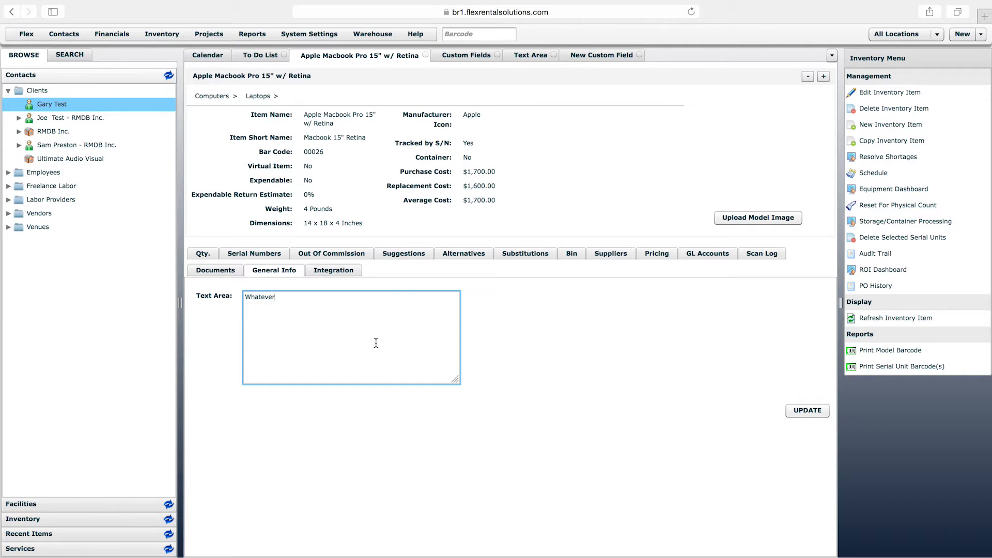
Change the custom field's caption to "Power Requirements" and its data type to Free Text, and save the field
left_click(522, 57)
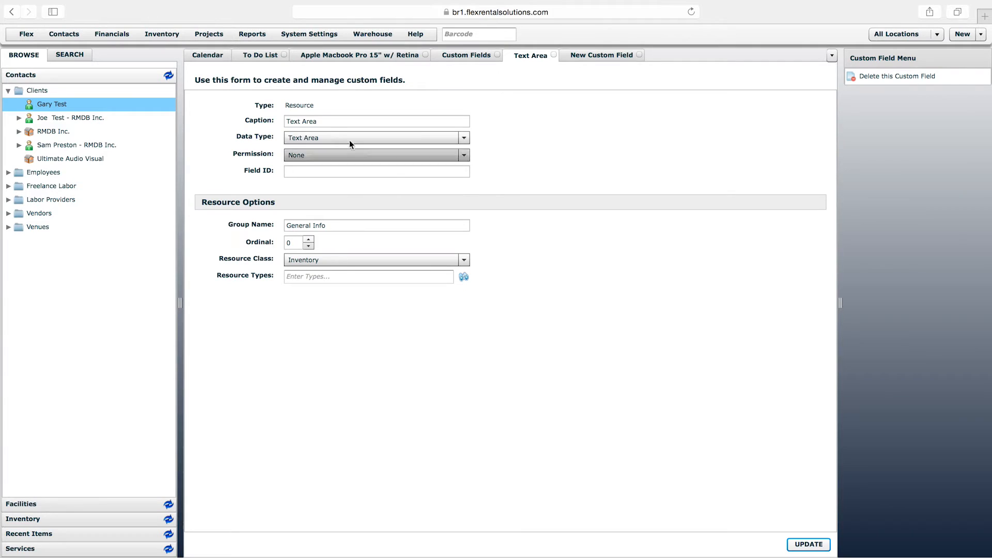
left_click(334, 121)
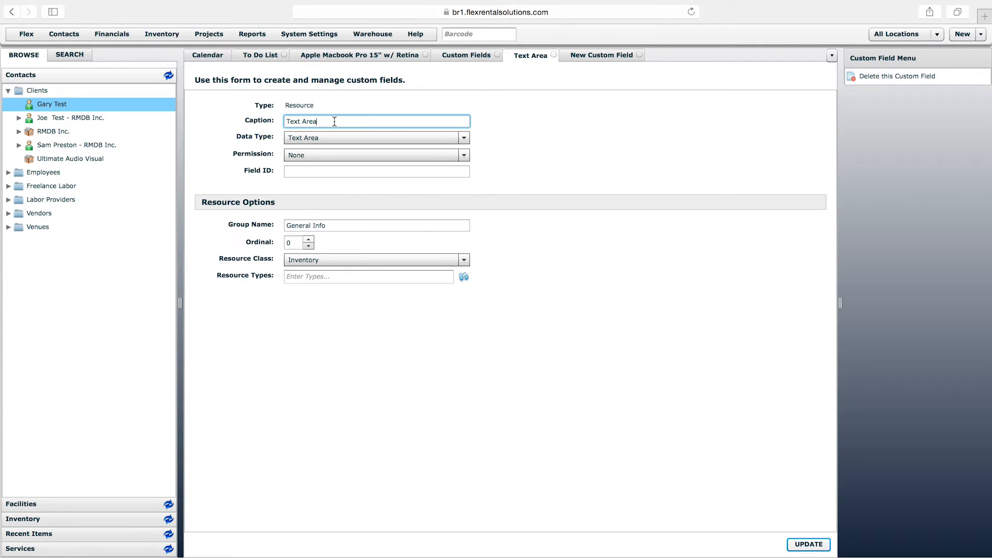
left_click(403, 138)
left_click_drag(467, 278, 465, 228)
left_click(311, 198)
left_click_drag(334, 124, 266, 124)
type("Power Requirements")
left_click(808, 544)
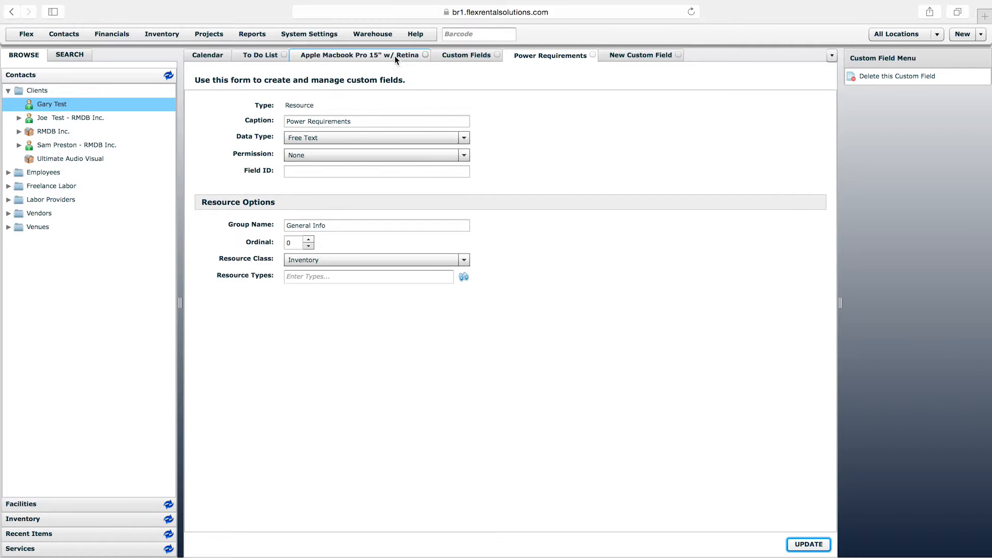
Reload the laptop item and view the Power Requirements field in its General Info
left_click(394, 55)
right_click(394, 55)
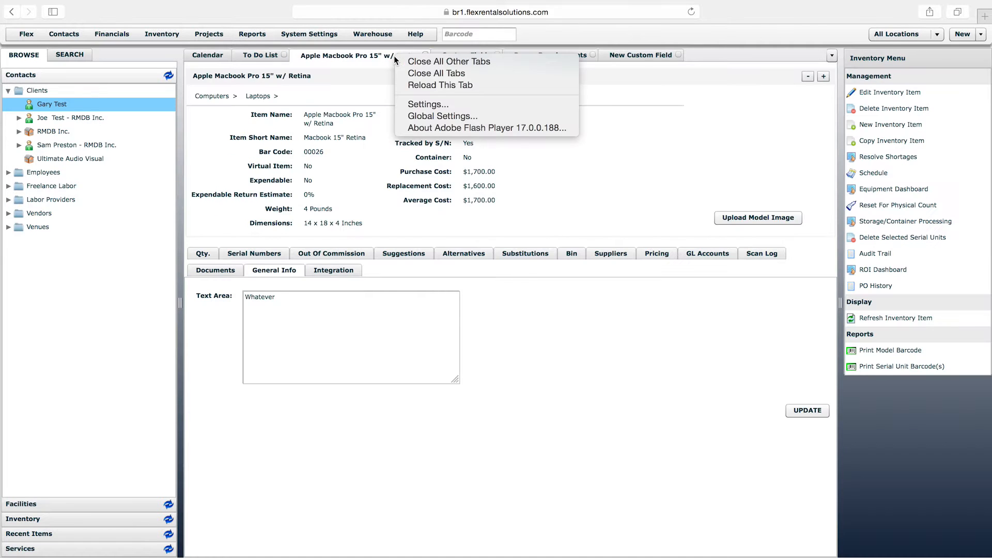
left_click(439, 86)
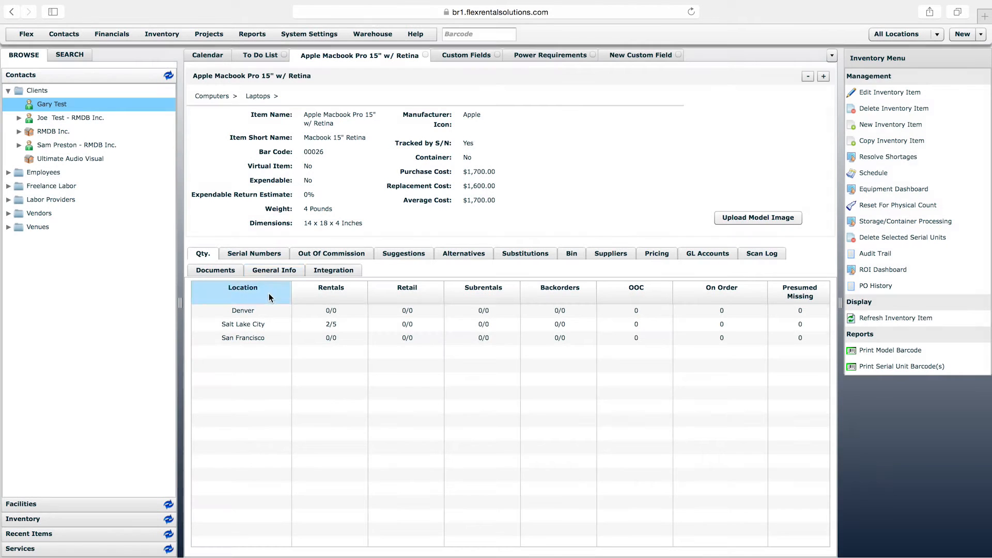
left_click(269, 274)
left_click(321, 297)
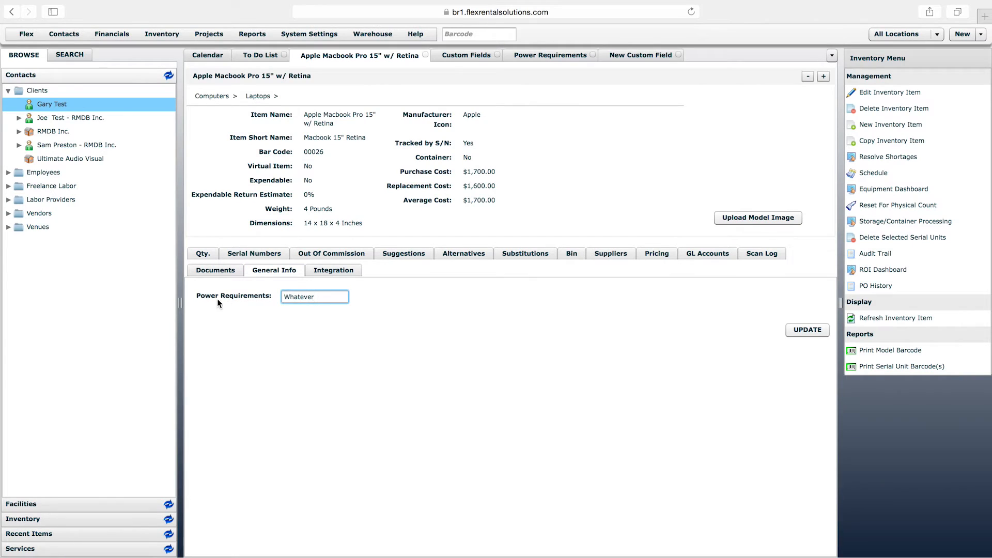
Clear the laptop's Power Requirements value and save the custom fields
left_click_drag(324, 298, 263, 296)
left_click(318, 345)
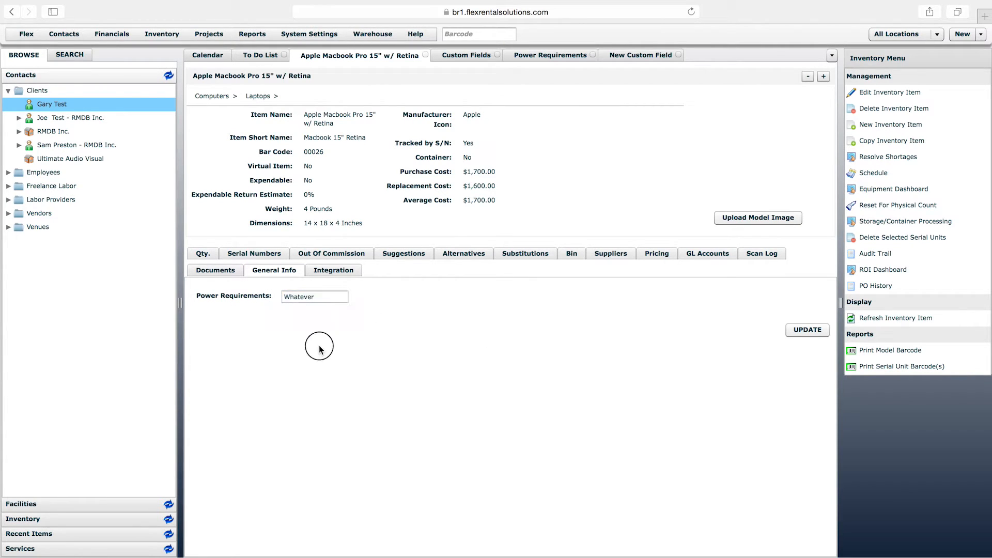
left_click_drag(323, 294, 270, 295)
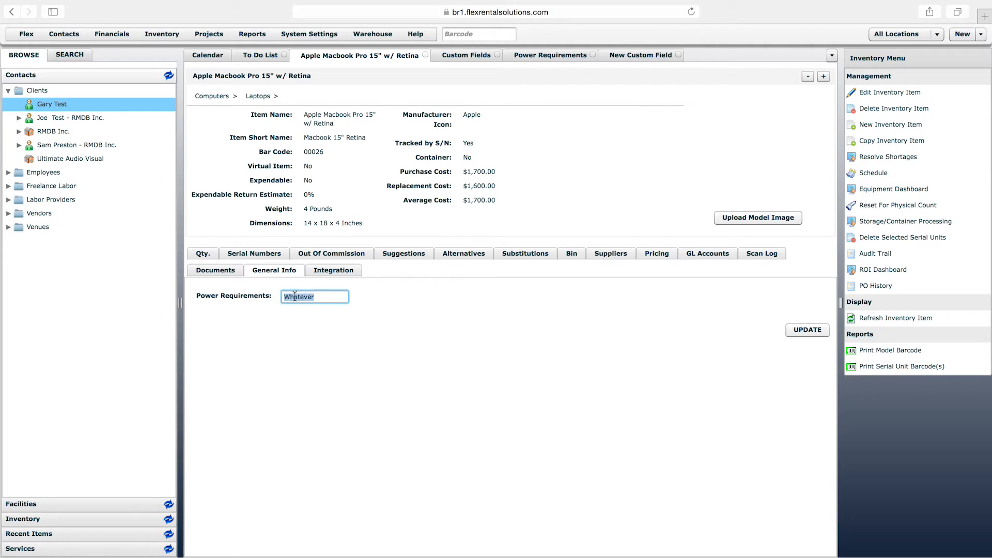
left_click(326, 297)
left_click(326, 297)
double_click(329, 296)
key("BackSpace")
left_click(808, 330)
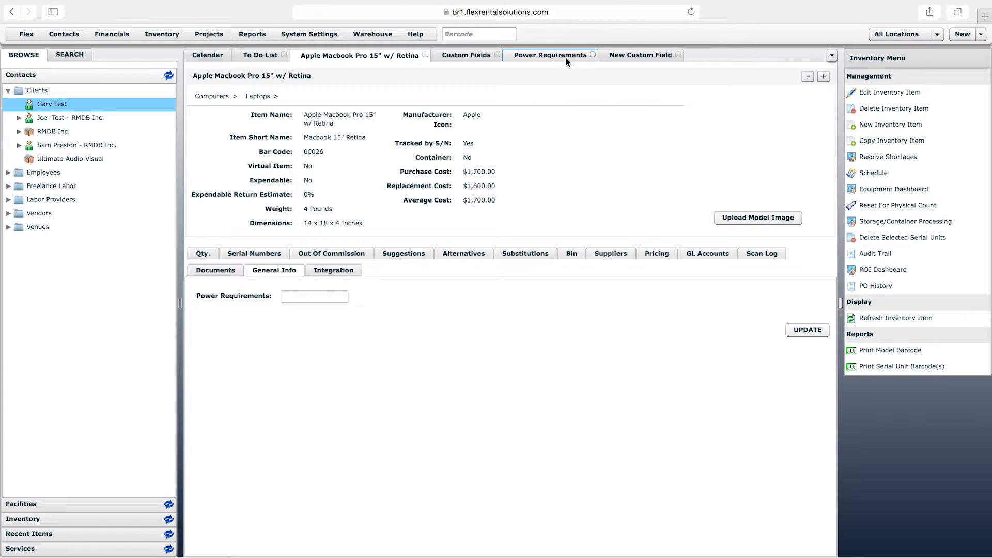
Set the Power Requirements custom field's data type to Option List
left_click(560, 55)
left_click(463, 138)
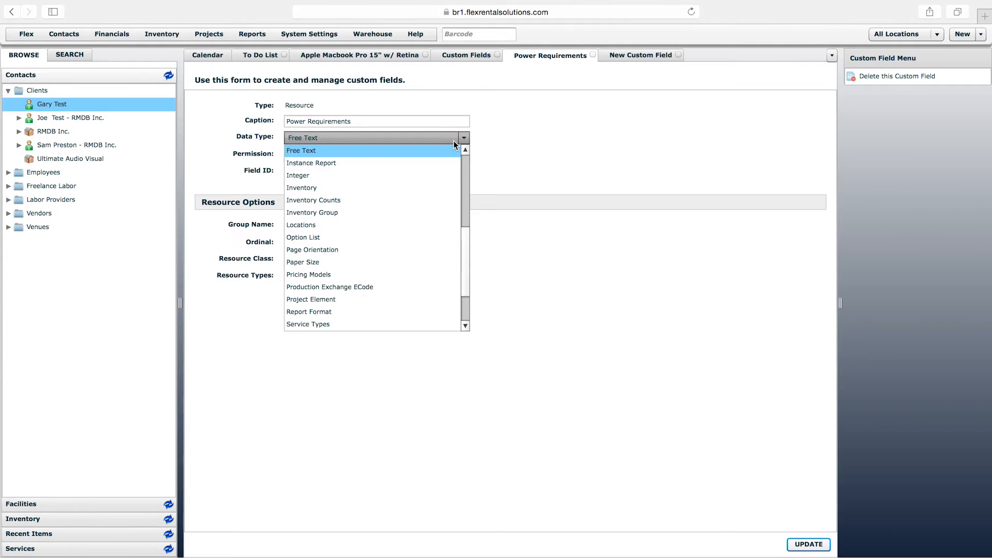
left_click(389, 237)
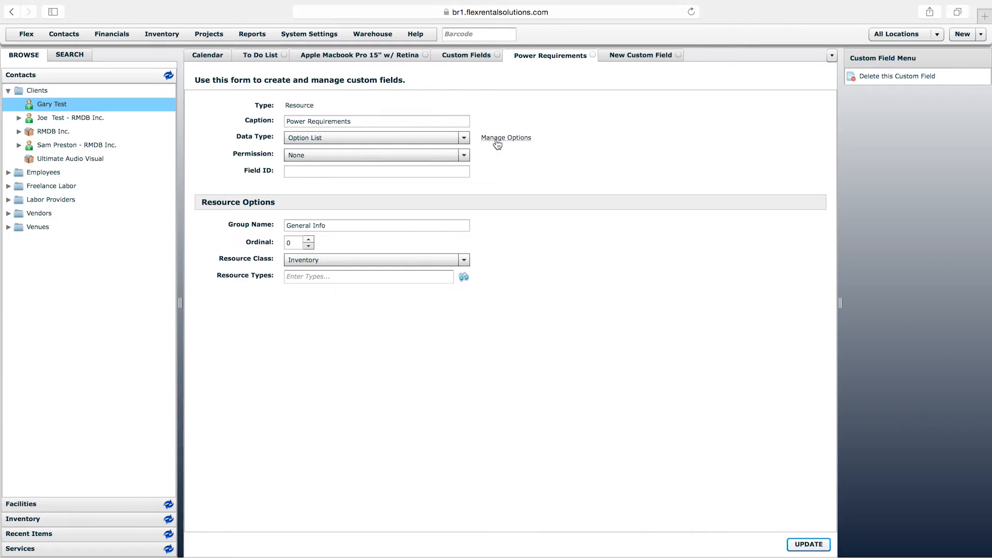
Delete Option 1 and Option 2 from the Power Requirements field's options
left_click(497, 140)
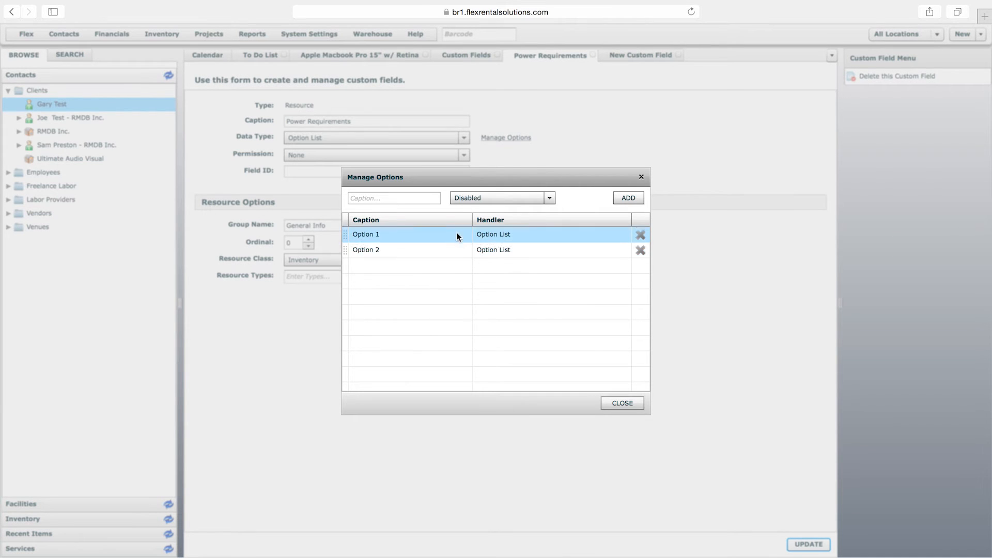
left_click(641, 235)
left_click(640, 234)
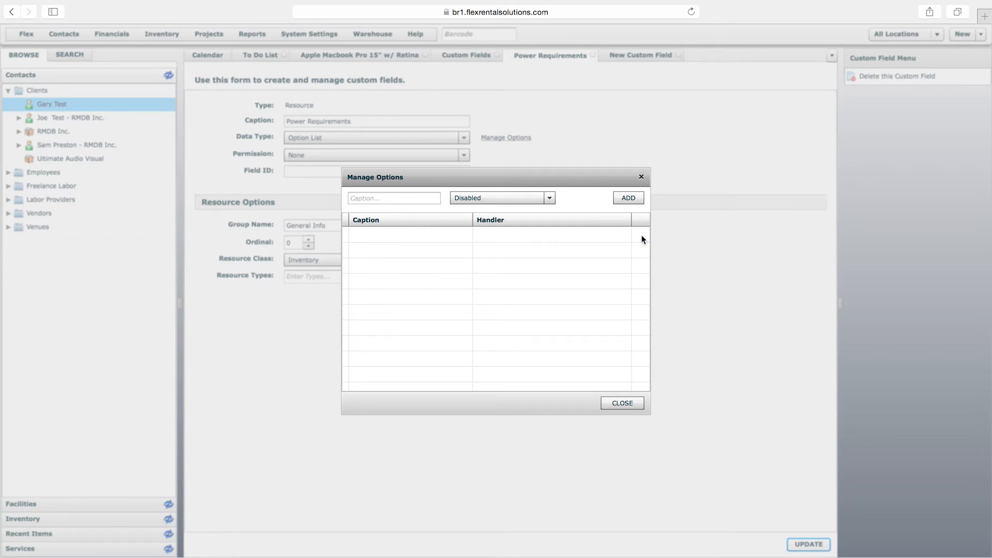
Add "Power option 1" with the Option List handler to the Power Requirements field's options
left_click(421, 200)
type("Power options")
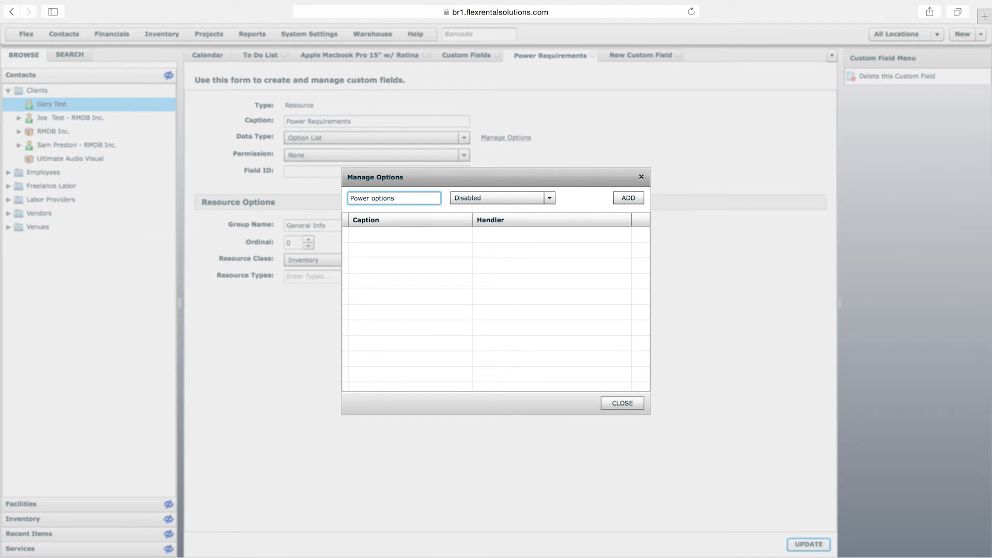
type(" 1")
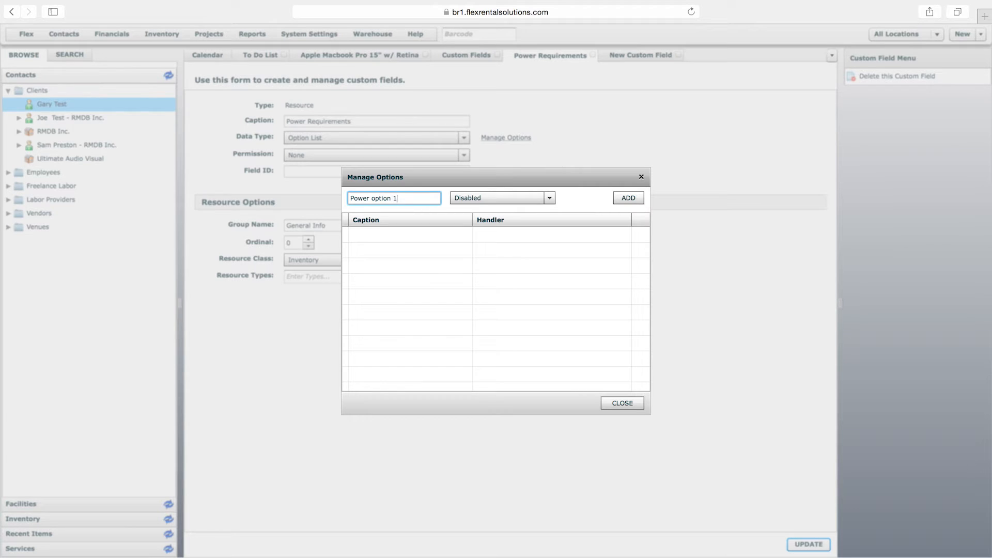
left_click(476, 198)
scroll(550, 320, "down", 5)
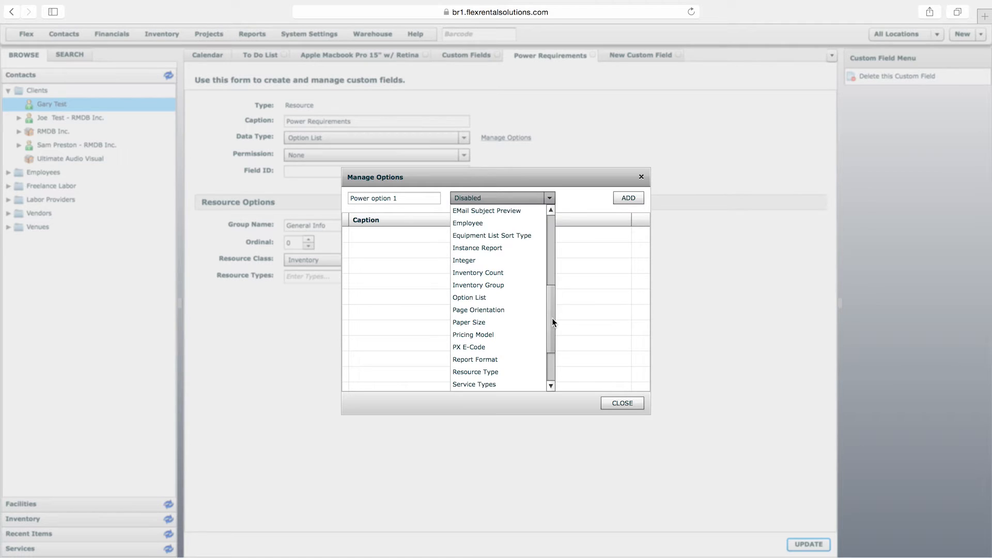
left_click(496, 299)
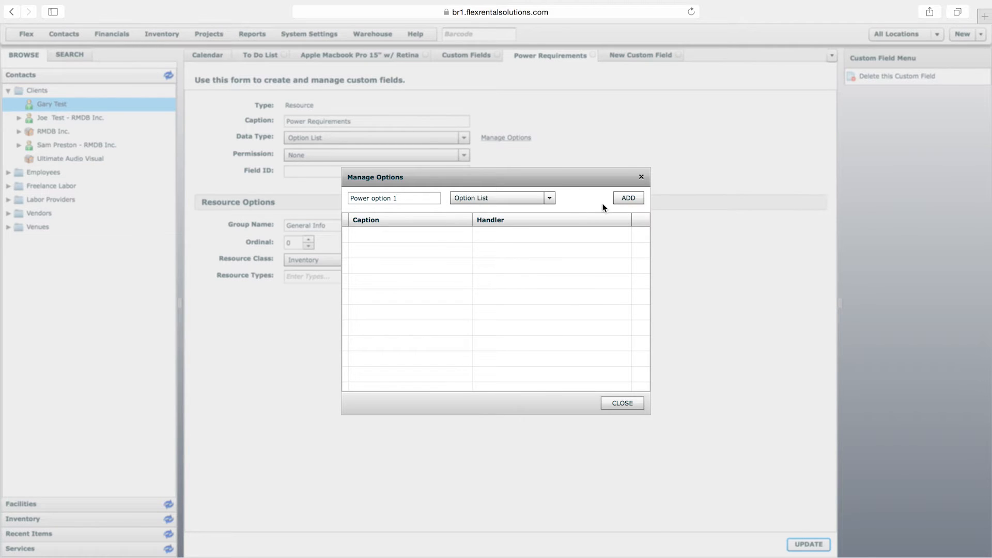
left_click(628, 199)
Add Power option 2, Power option 3 and Power option 4 with the Option List handler and save the custom field
left_click(429, 199)
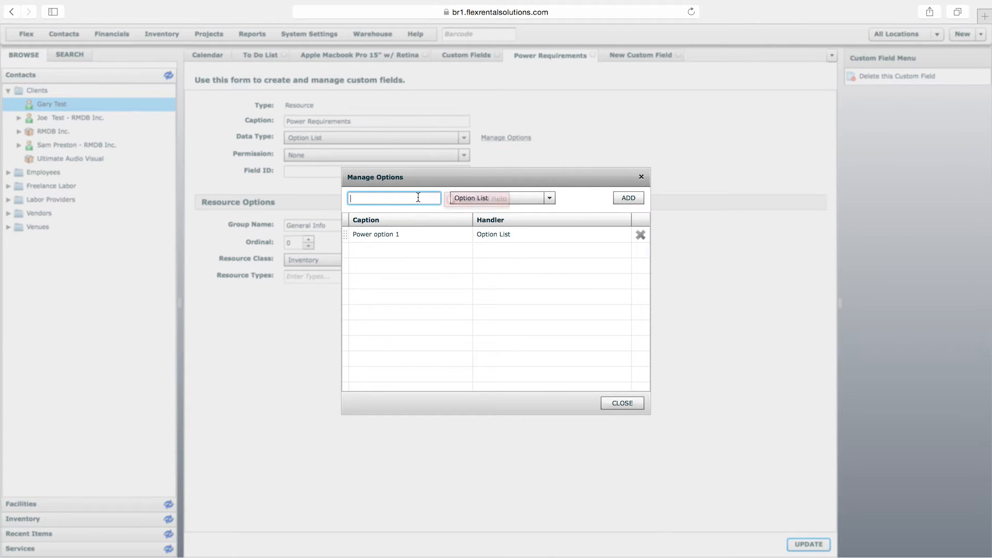
type("Power option 2")
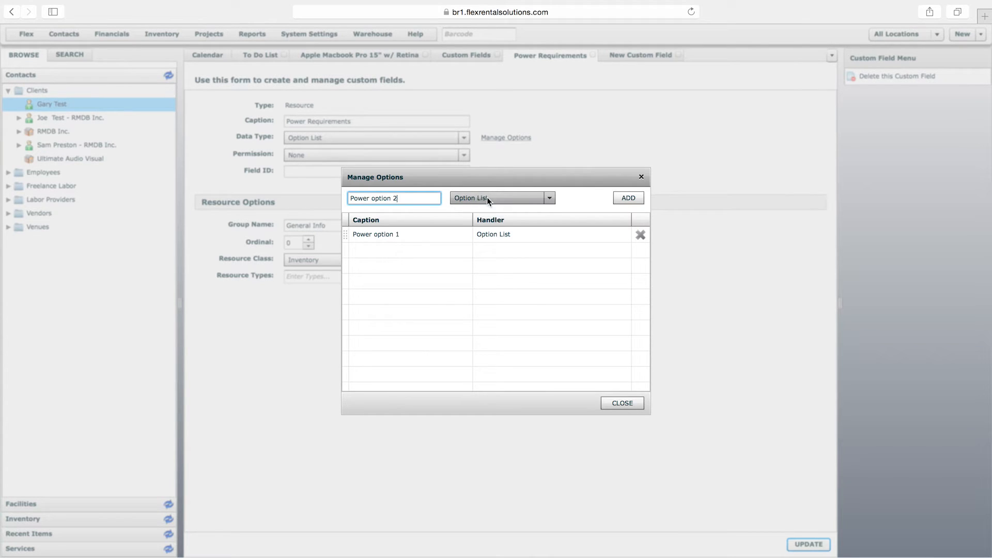
left_click(629, 199)
left_click(403, 200)
type("Power option 3")
left_click(624, 198)
left_click(401, 197)
type("wer option 4")
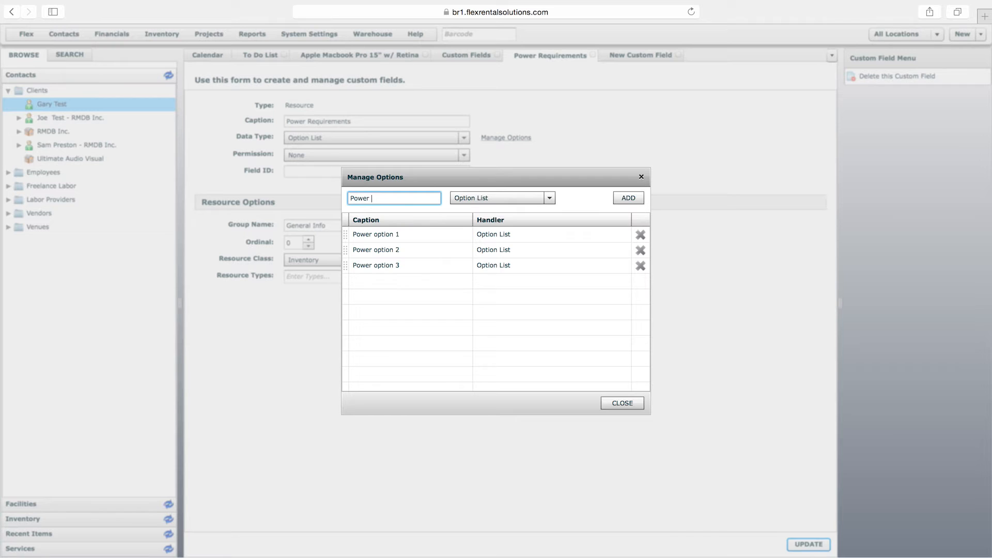
left_click(625, 199)
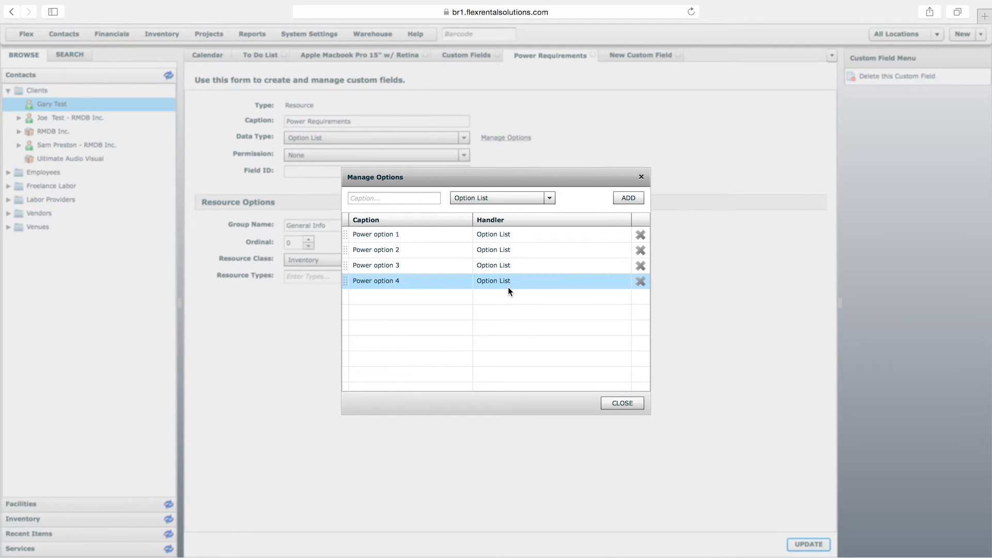
left_click(625, 403)
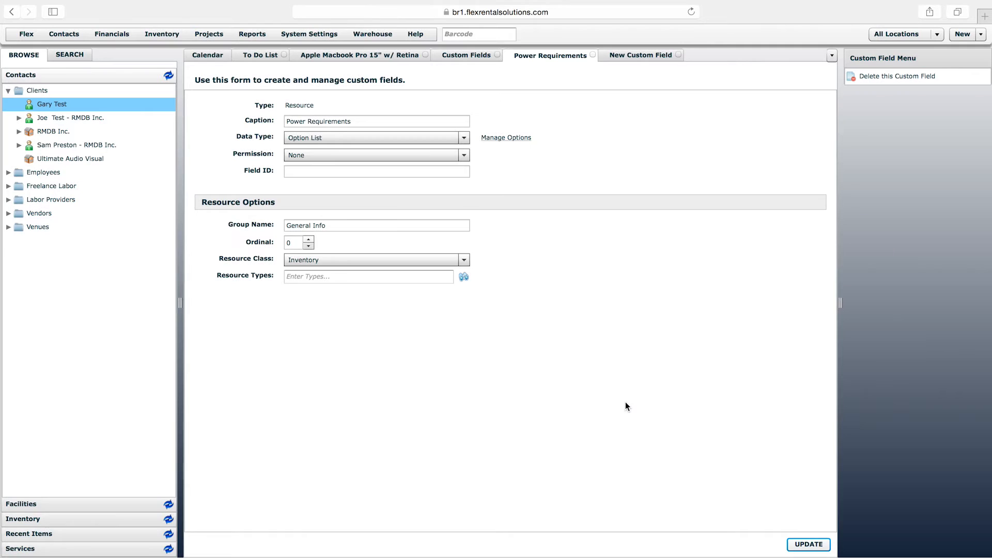
left_click(806, 542)
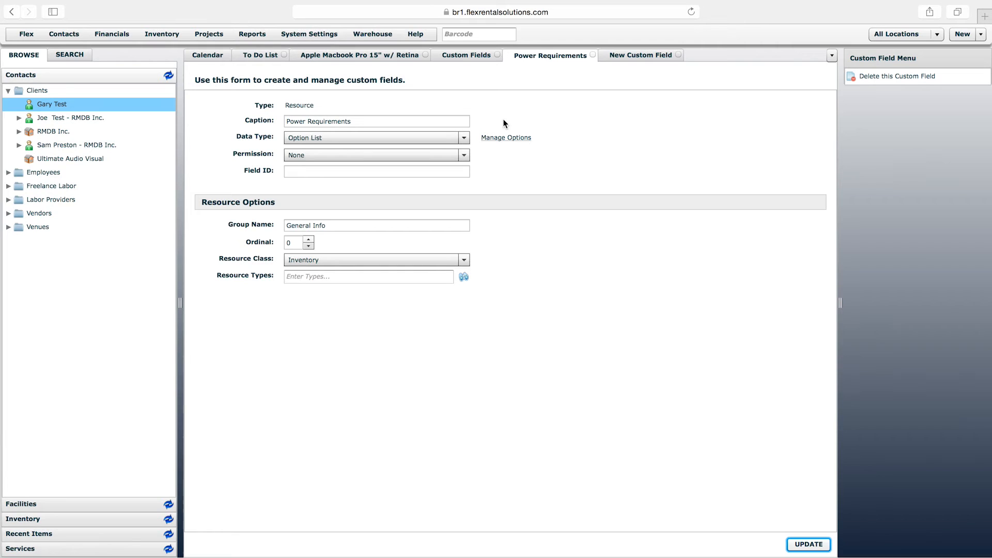
Reload the Apple Macbook Pro 15" w/ Retina item and open its General Info
left_click(405, 56)
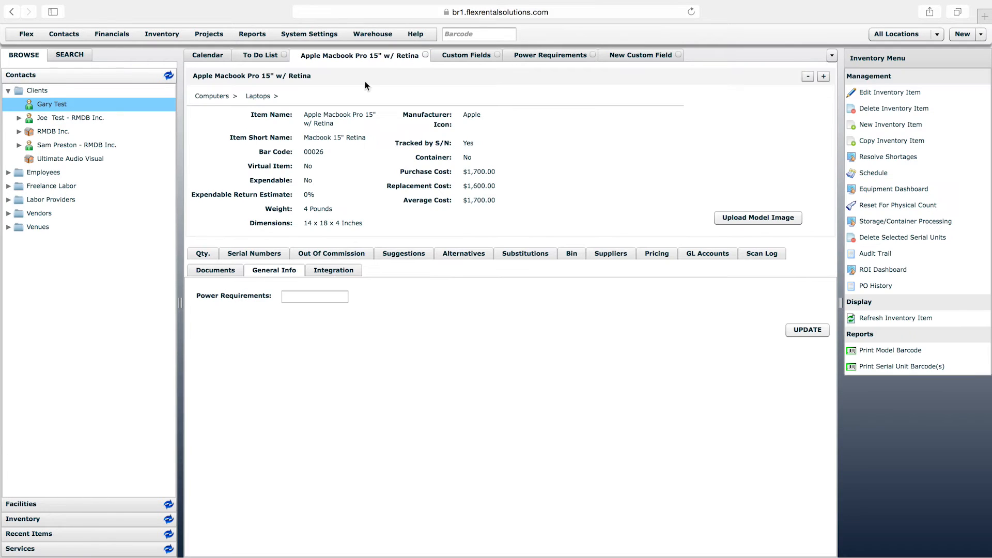
left_click(213, 270)
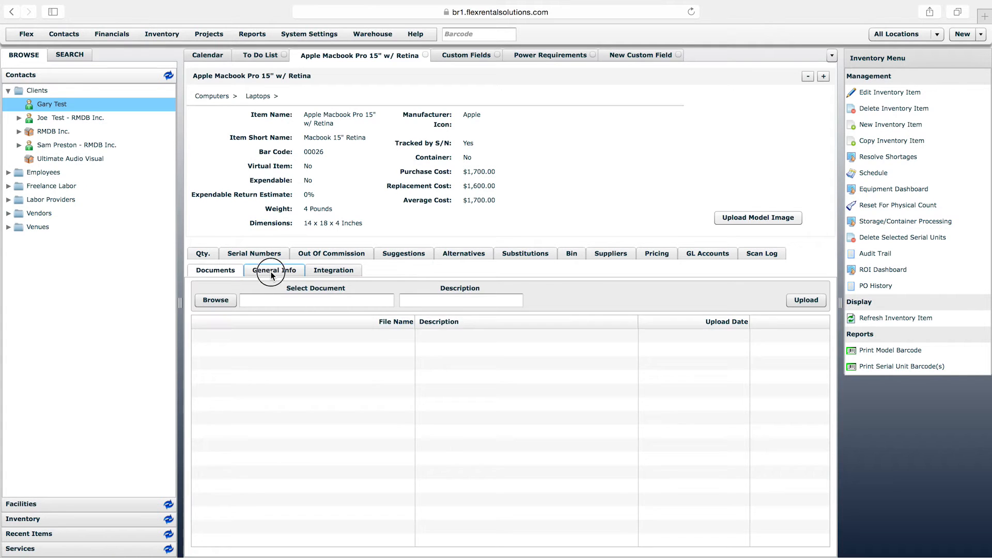
left_click(271, 271)
right_click(393, 58)
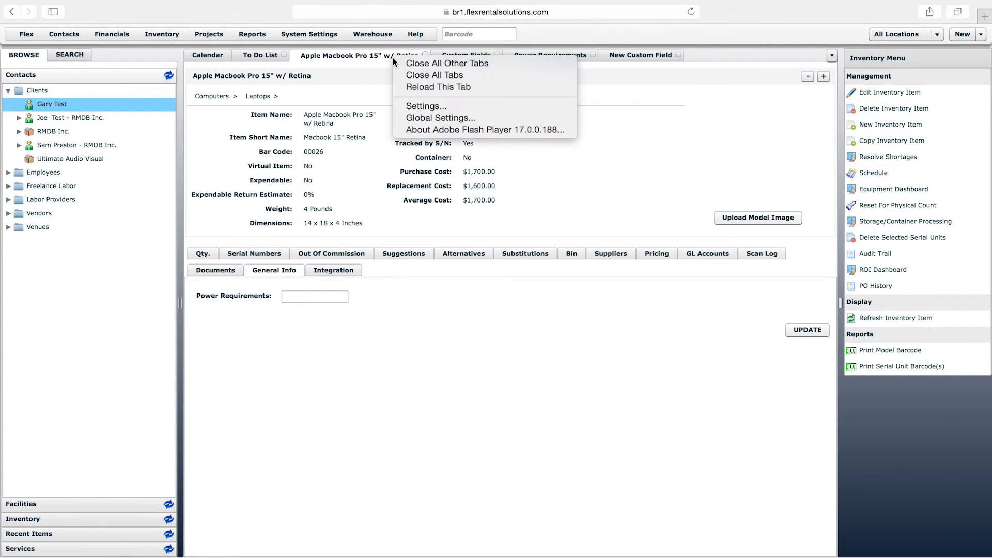
left_click(426, 88)
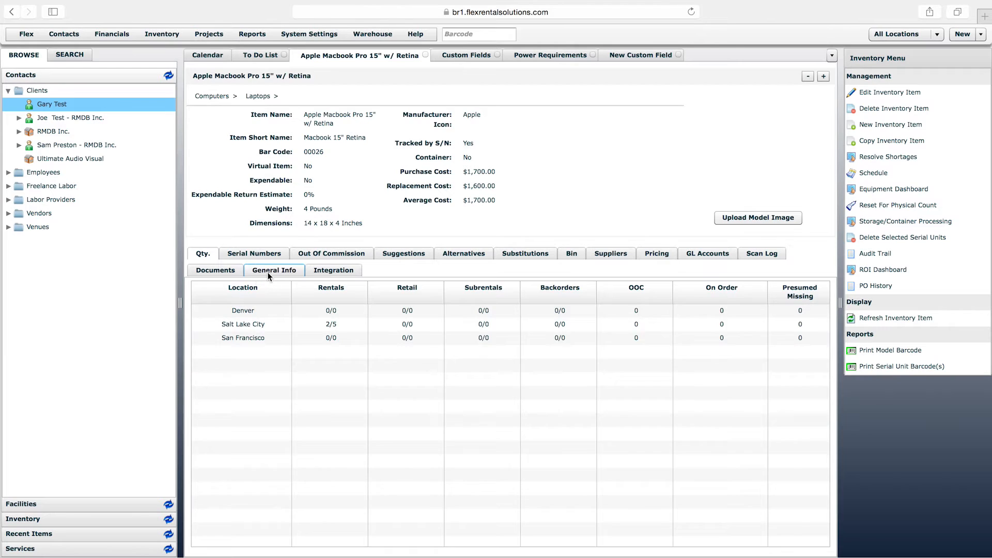
left_click(268, 271)
Set the laptop's Power Requirements to Power option 1 and save the value
left_click(325, 297)
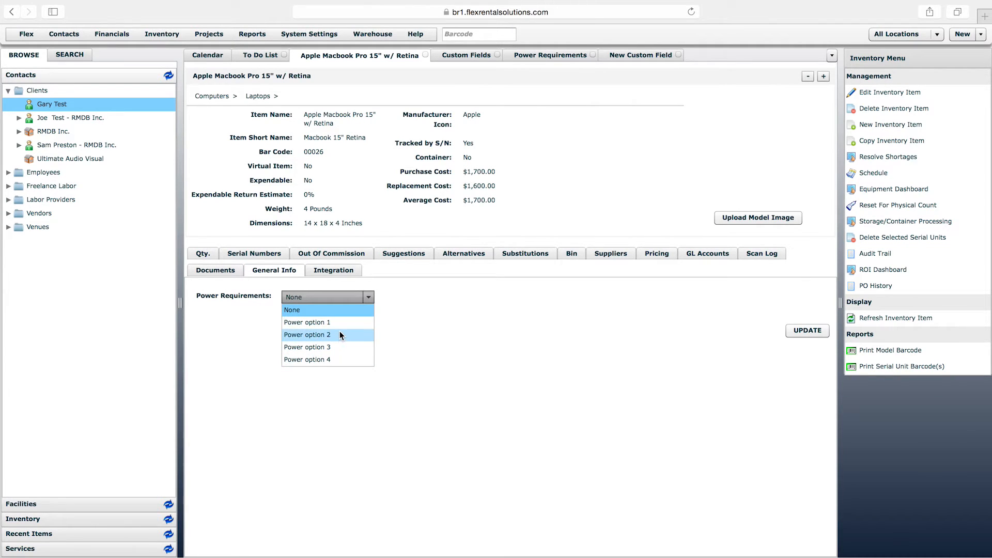
left_click(340, 326)
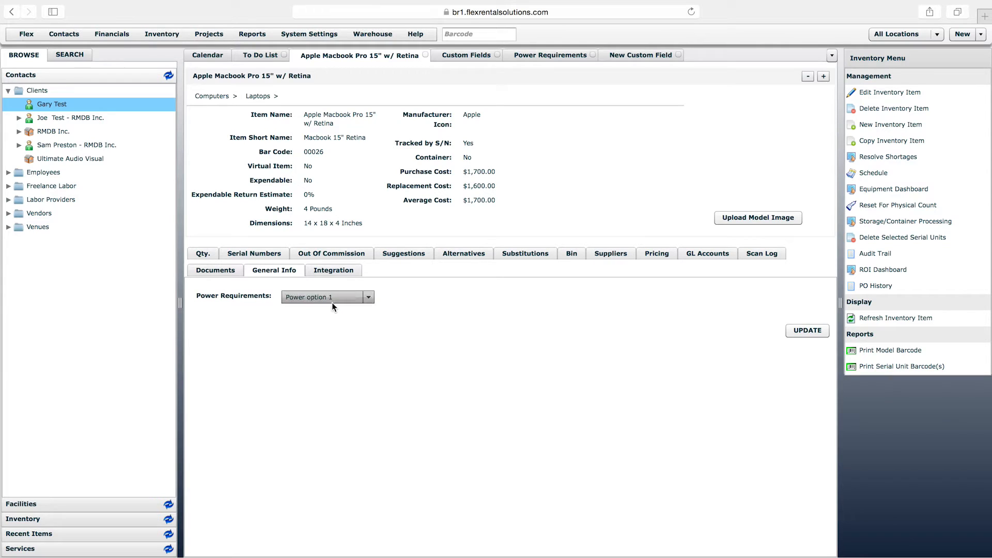
left_click(804, 330)
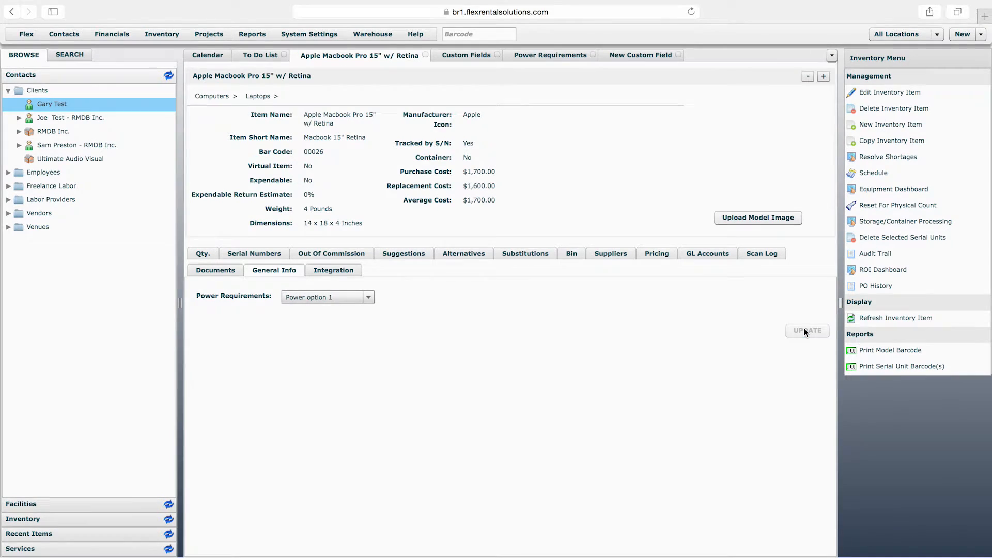
Set the laptop's Power Requirements to Power option 4 and save the value
left_click(349, 301)
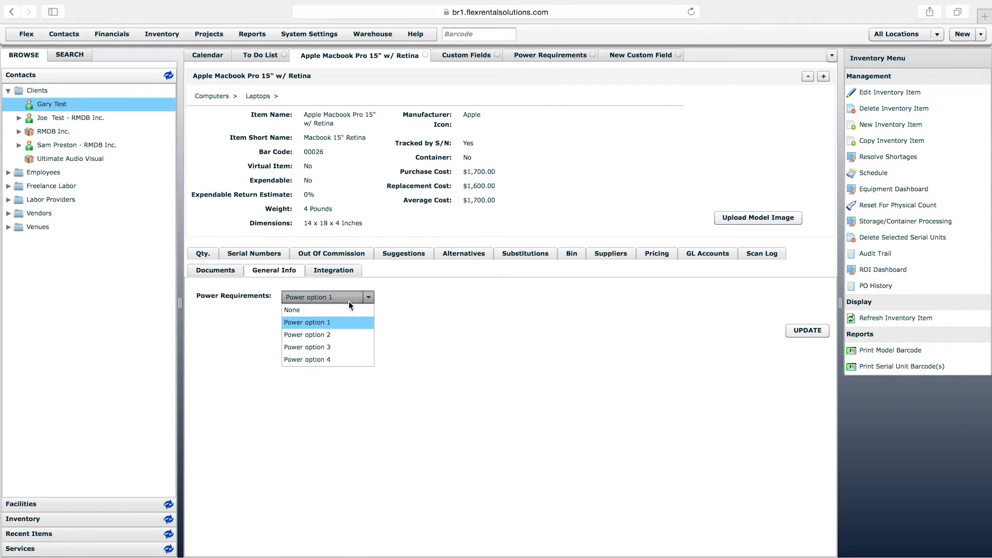
left_click(343, 359)
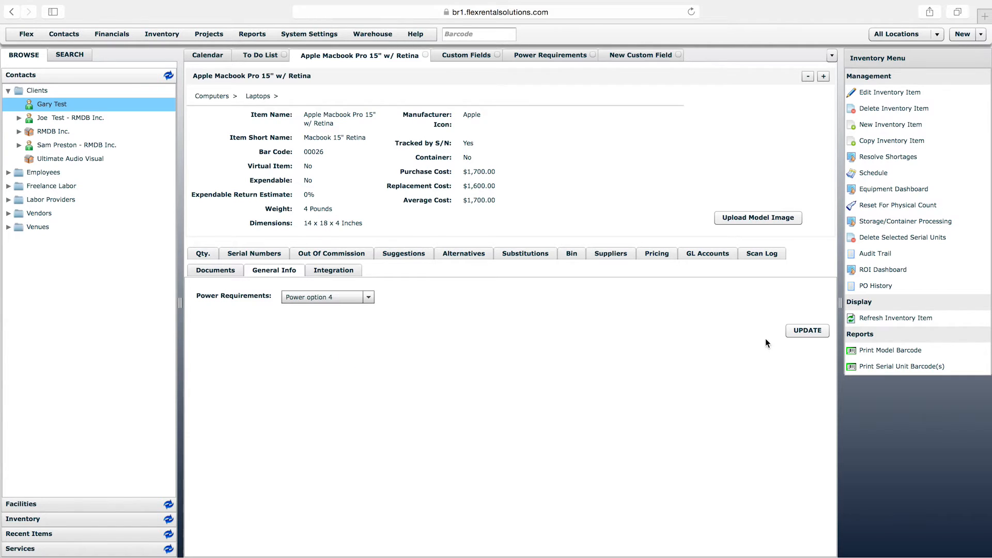
left_click(798, 335)
Close the empty New Custom Field form and set the Power Requirements field's data type to Boolean
left_click(628, 56)
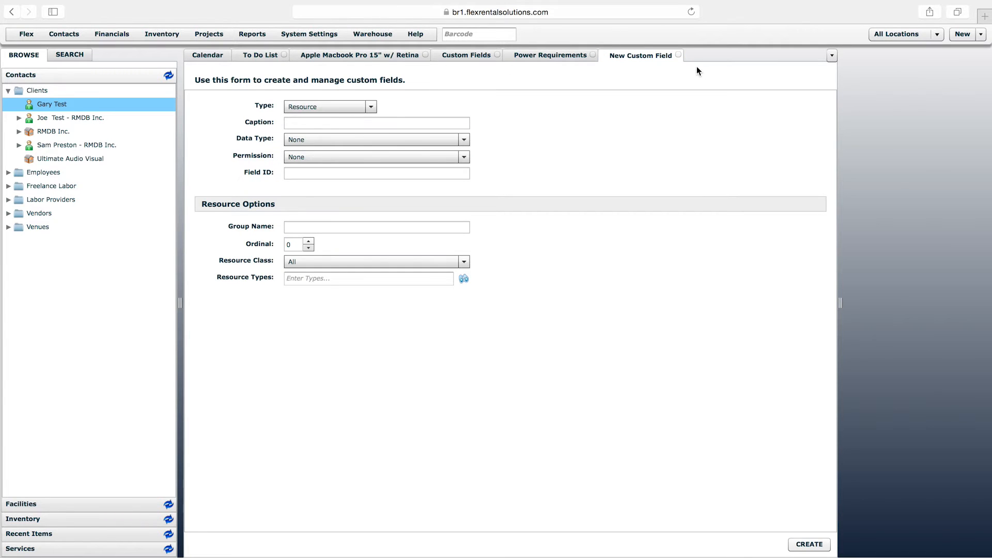
left_click(679, 55)
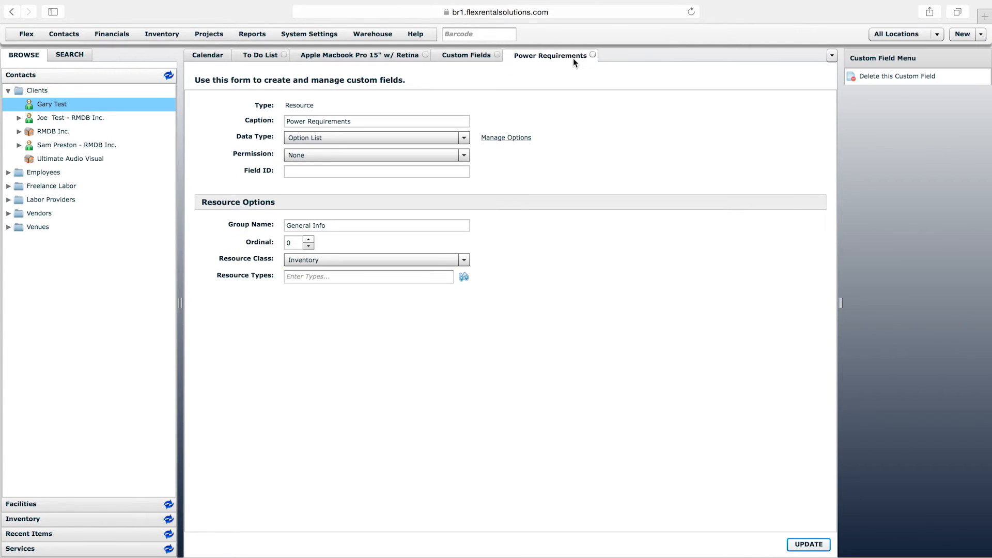
left_click(330, 144)
left_click_drag(465, 283, 465, 138)
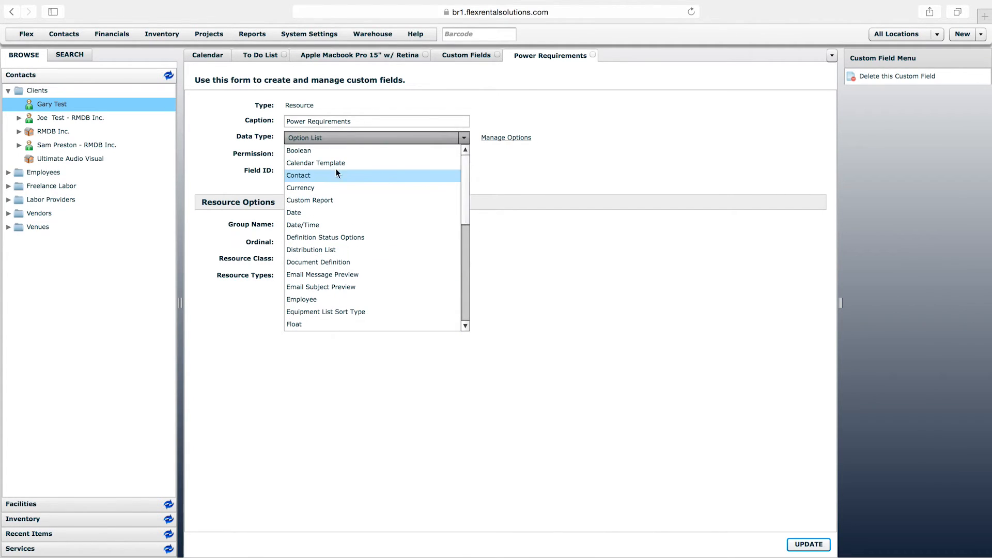
left_click(300, 151)
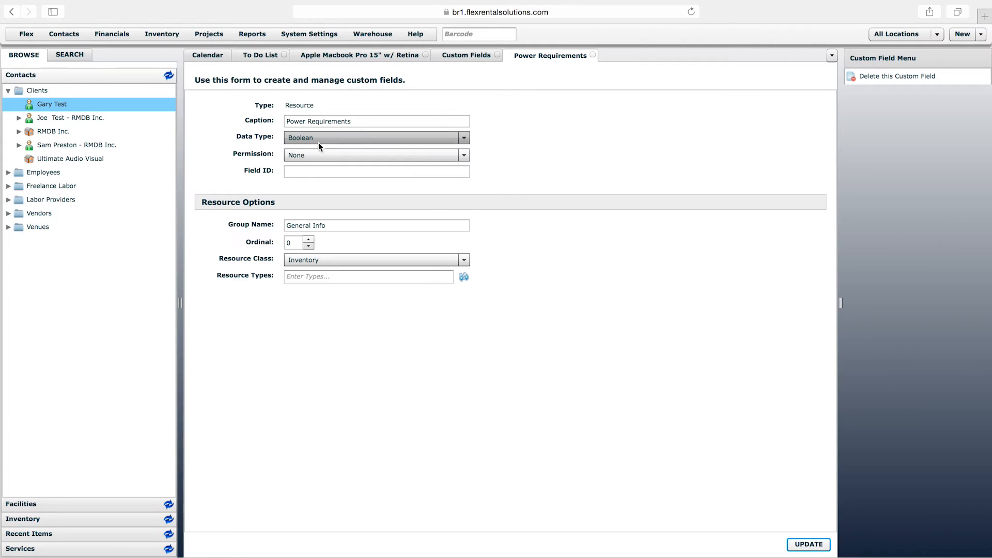
Change the Power Requirements field's caption to "Compatible with ??" and save the custom field
left_click_drag(365, 121, 258, 120)
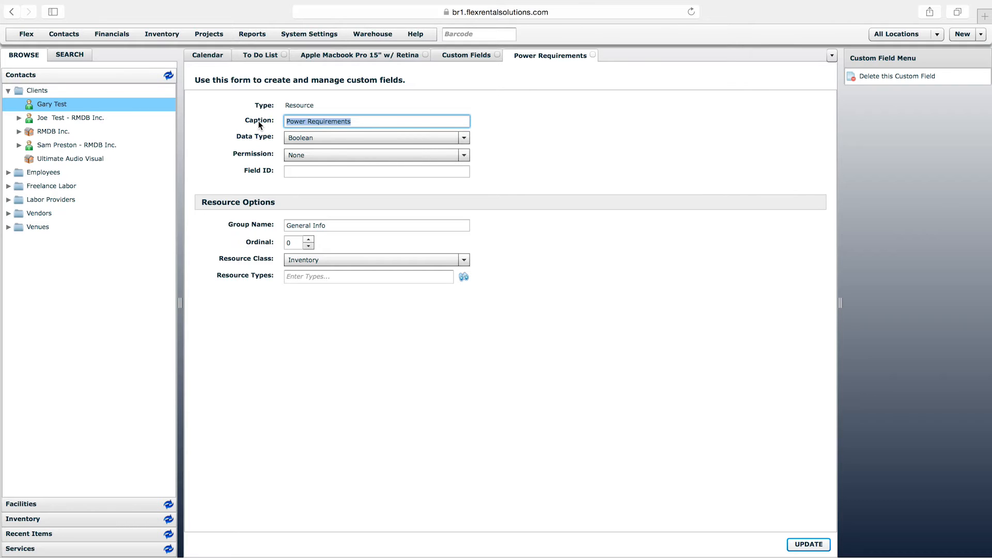
type("Compa")
type("til")
type("ible with ??")
left_click(808, 544)
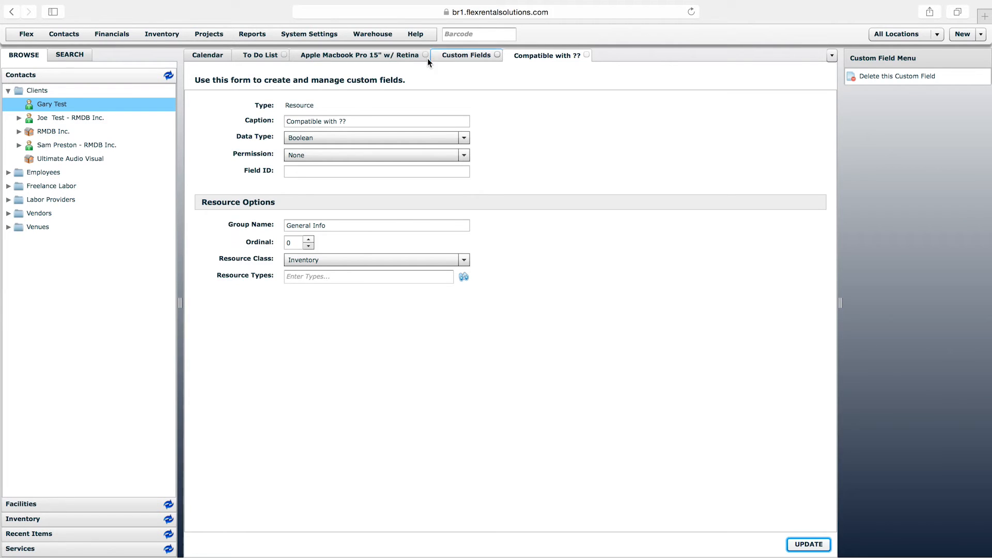
Reload the laptop item and view the Compatible with ?? field in its General Info
left_click(427, 58)
right_click(389, 57)
left_click(427, 90)
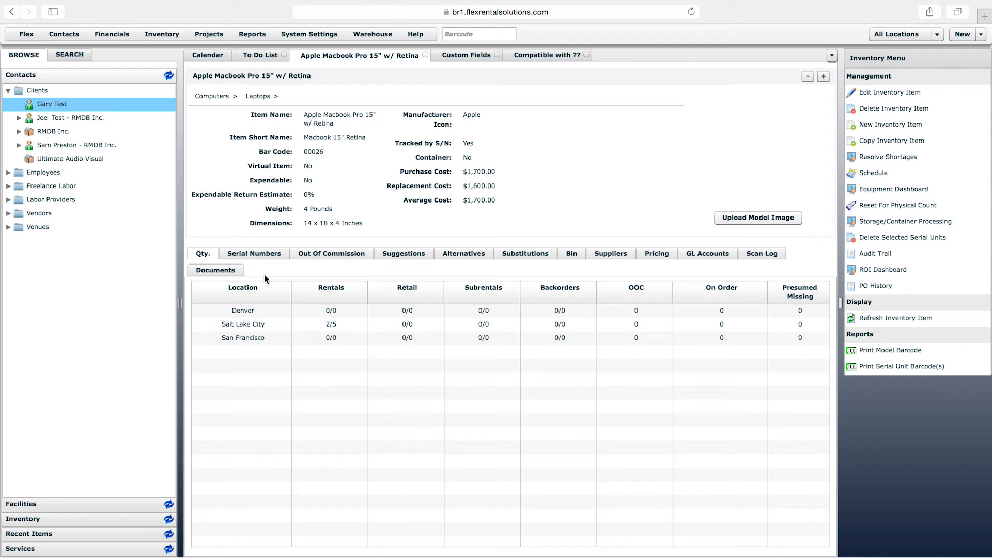
left_click(266, 272)
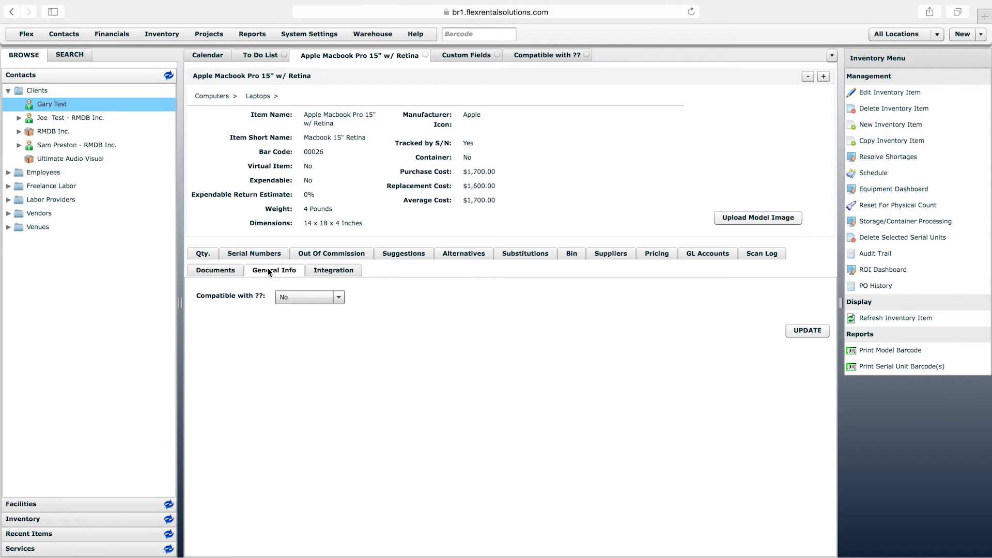
Choose a value for the laptop's Compatible with ?? field and save it
left_click(321, 303)
left_click(306, 320)
left_click(805, 330)
Set the Compatible with ?? custom field's data type to Option List and review its list of options
left_click(559, 54)
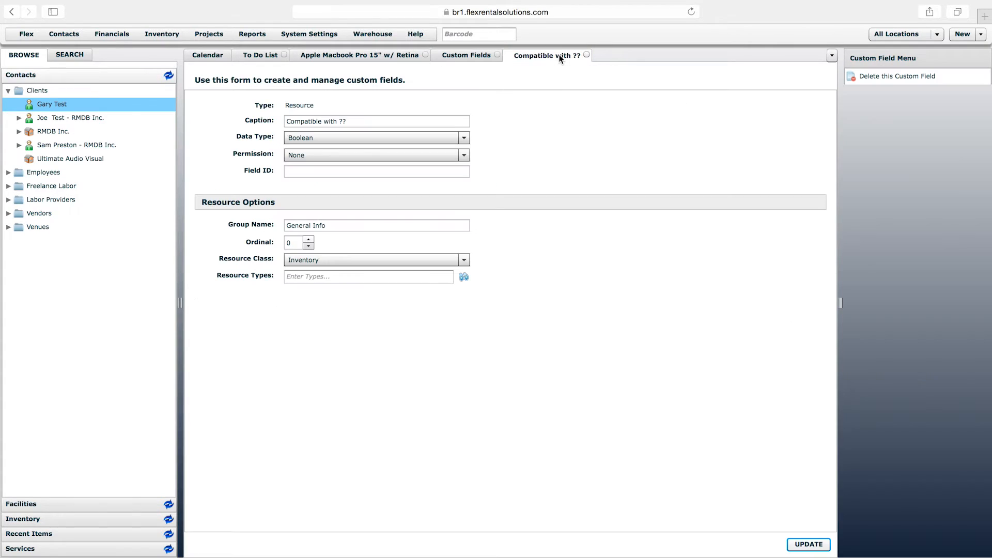
left_click(423, 136)
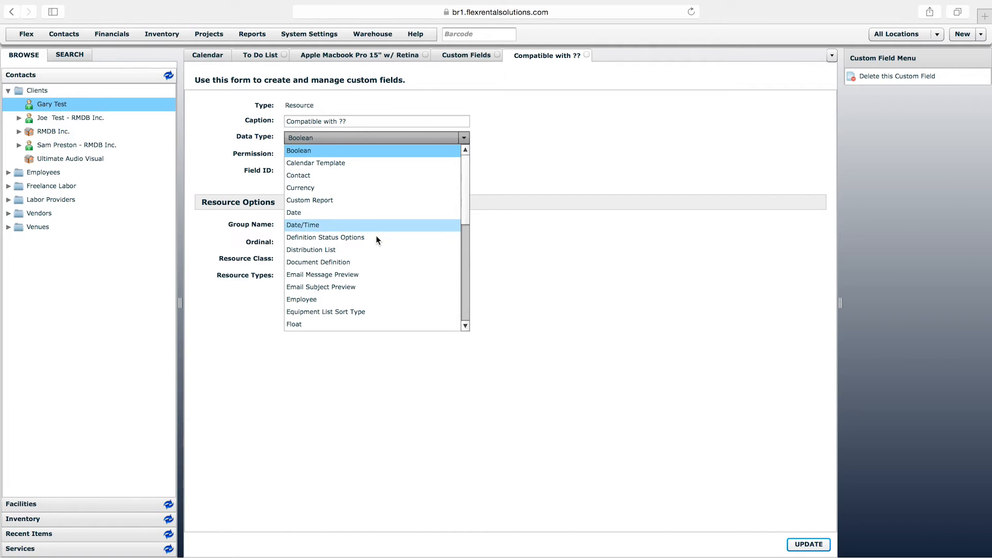
left_click_drag(463, 216, 468, 317)
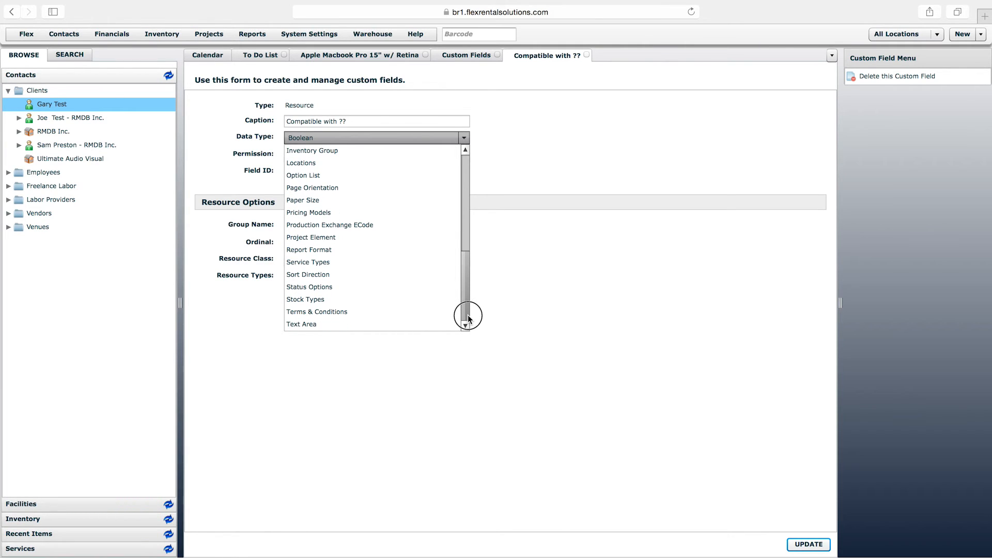
left_click_drag(469, 318, 475, 296)
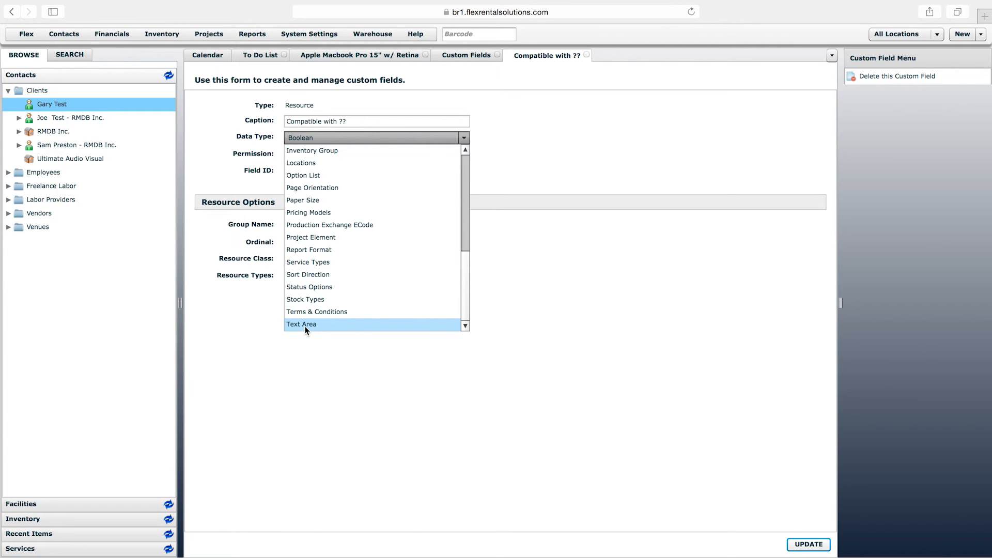
left_click_drag(470, 265, 468, 245)
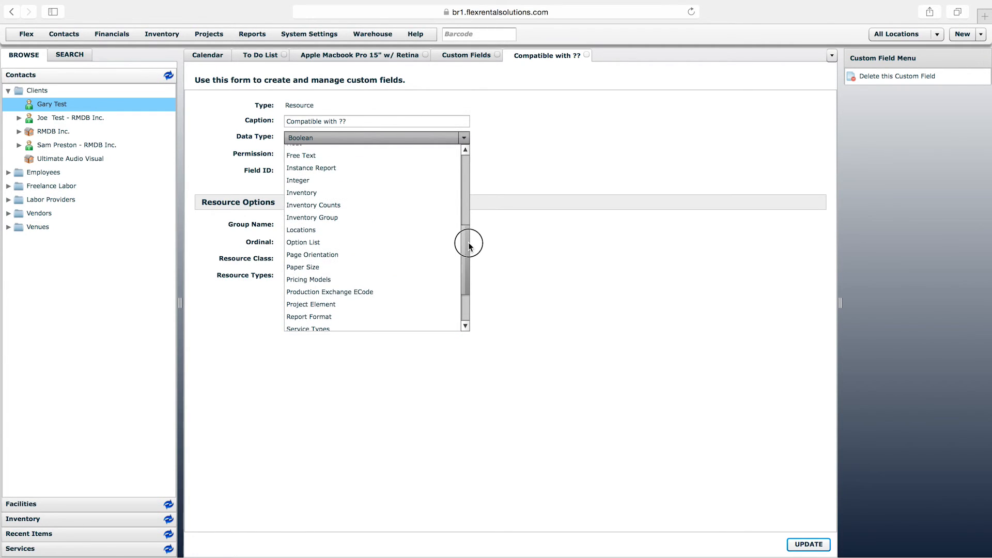
left_click(310, 243)
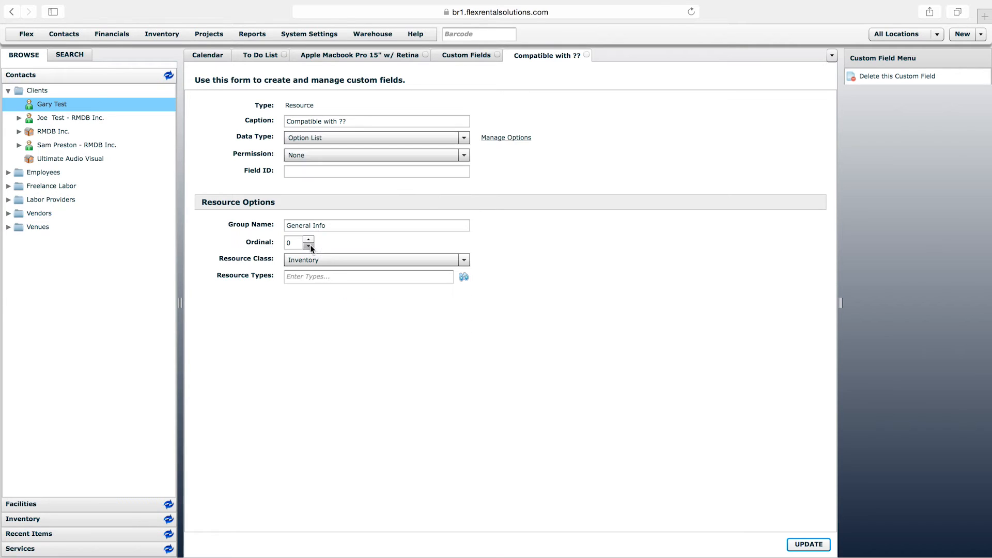
left_click(506, 138)
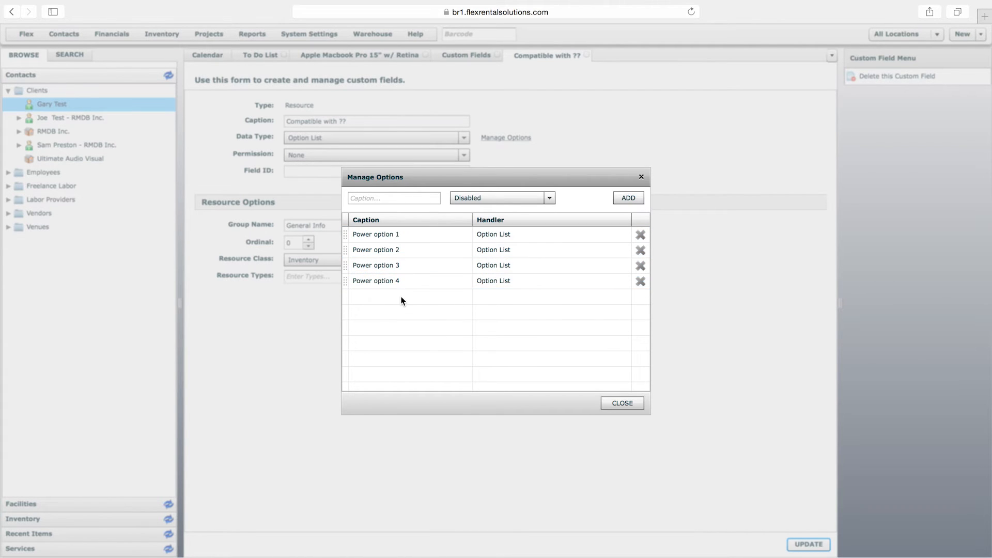
left_click(643, 178)
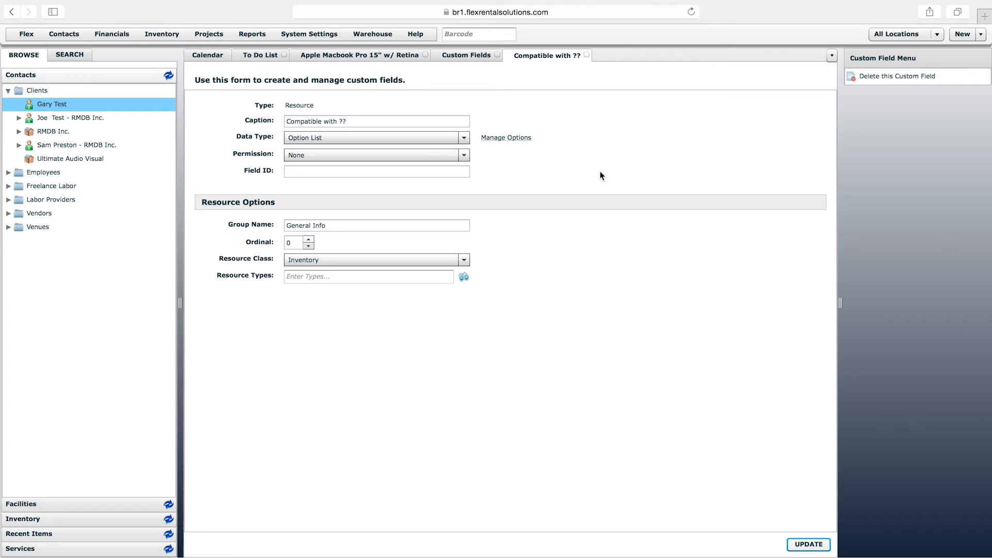
Review the data types available for the Compatible with ?? custom field
left_click(461, 140)
left_click_drag(470, 265, 465, 206)
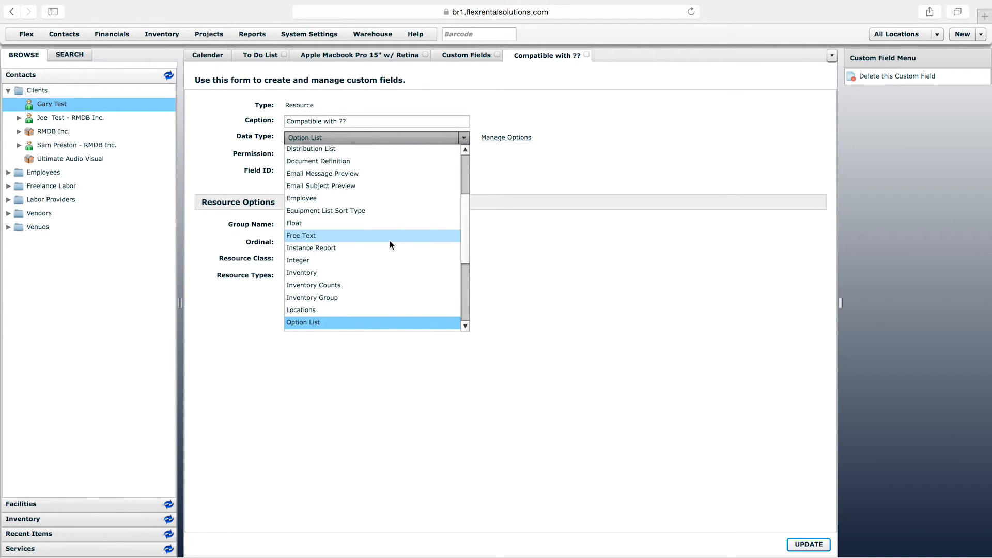
left_click_drag(463, 244, 465, 199)
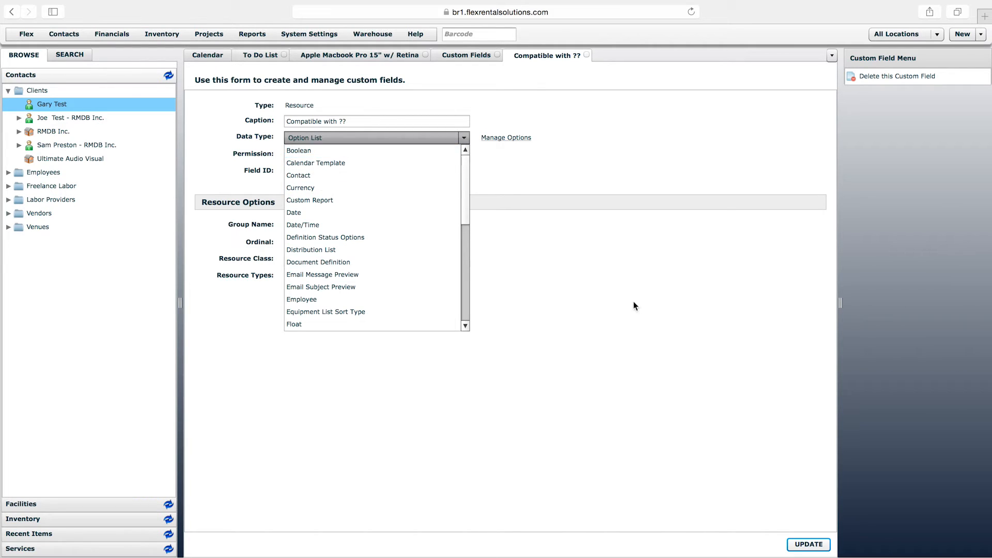
left_click(560, 140)
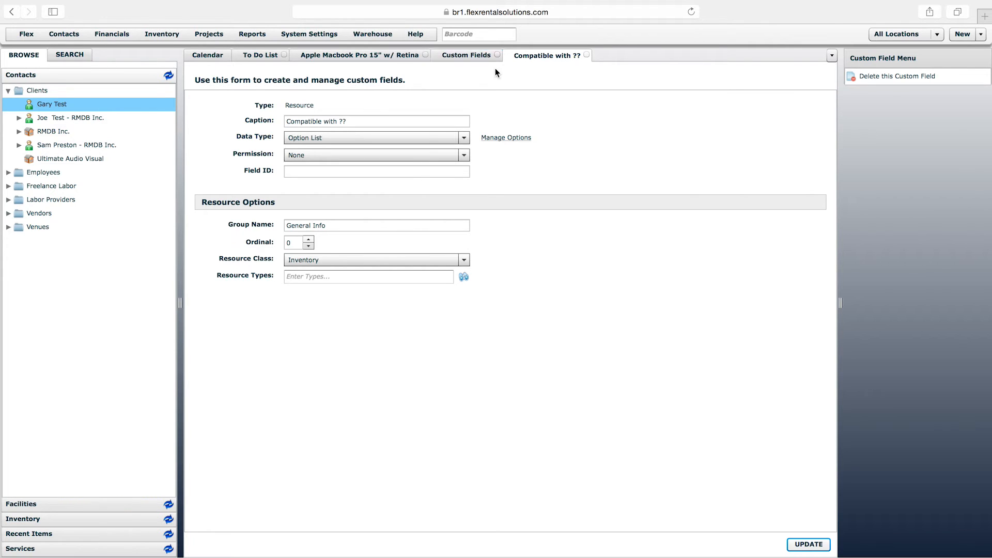
Set the Compatible with ?? custom field's data type to Boolean and save the field
left_click(330, 224)
left_click(332, 223)
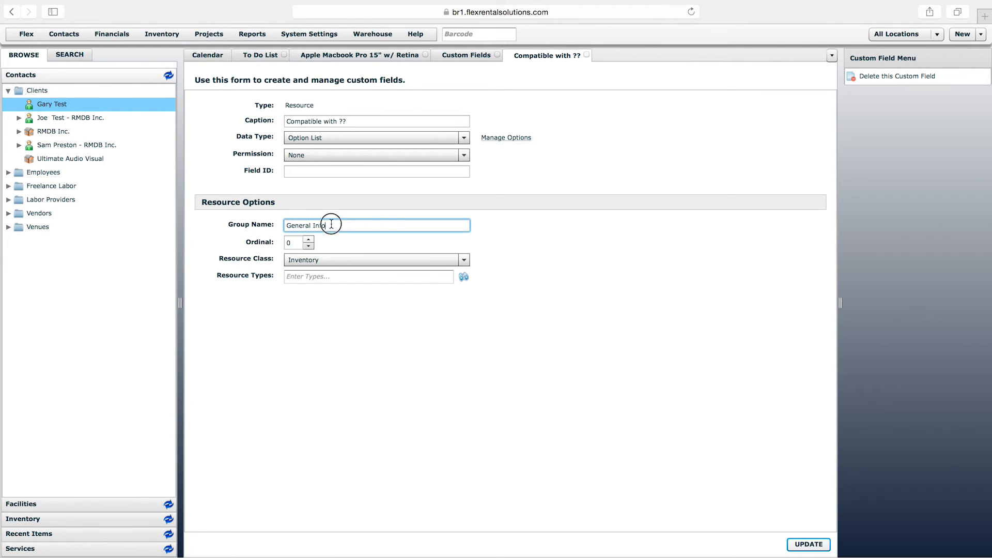
left_click(806, 543)
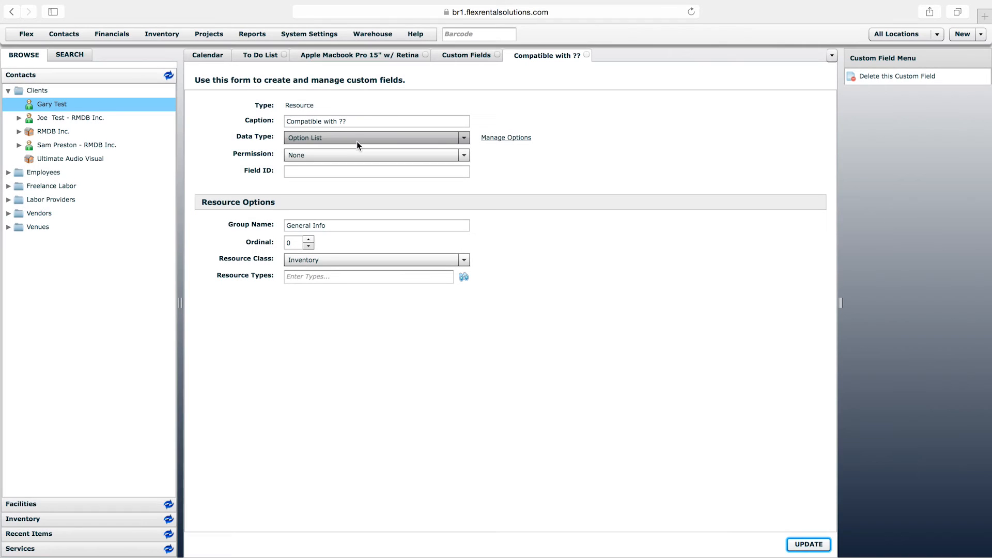
left_click(351, 135)
left_click_drag(465, 256, 470, 196)
left_click(312, 150)
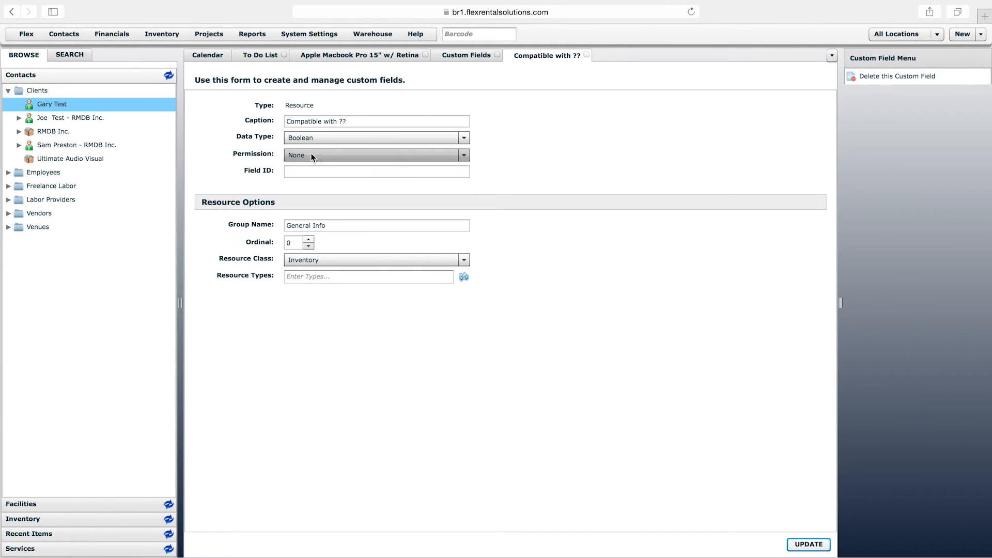
left_click(809, 544)
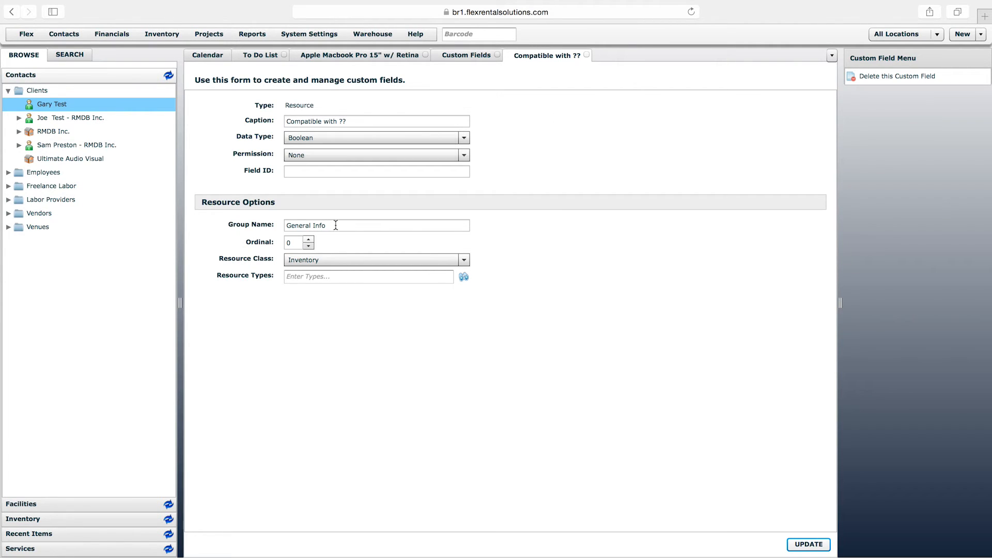
Start a new custom field with group name General Info and resource class Inventory
left_click(476, 54)
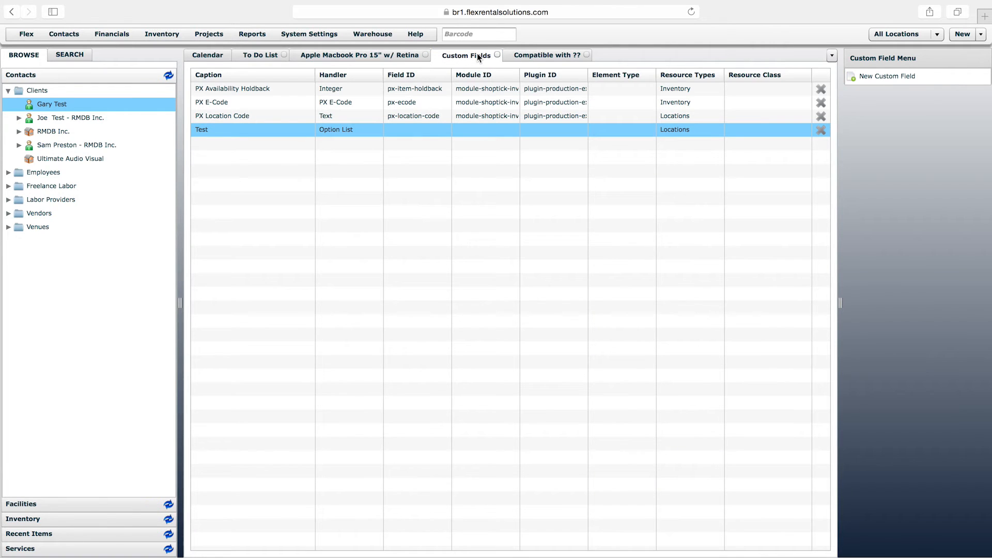
left_click(883, 76)
left_click(349, 228)
type("General Info")
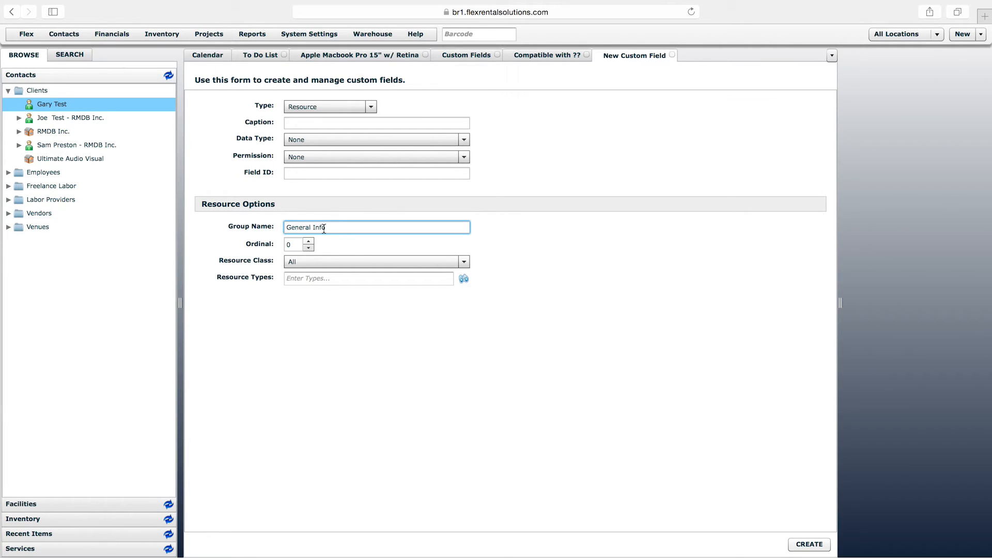
left_click(322, 258)
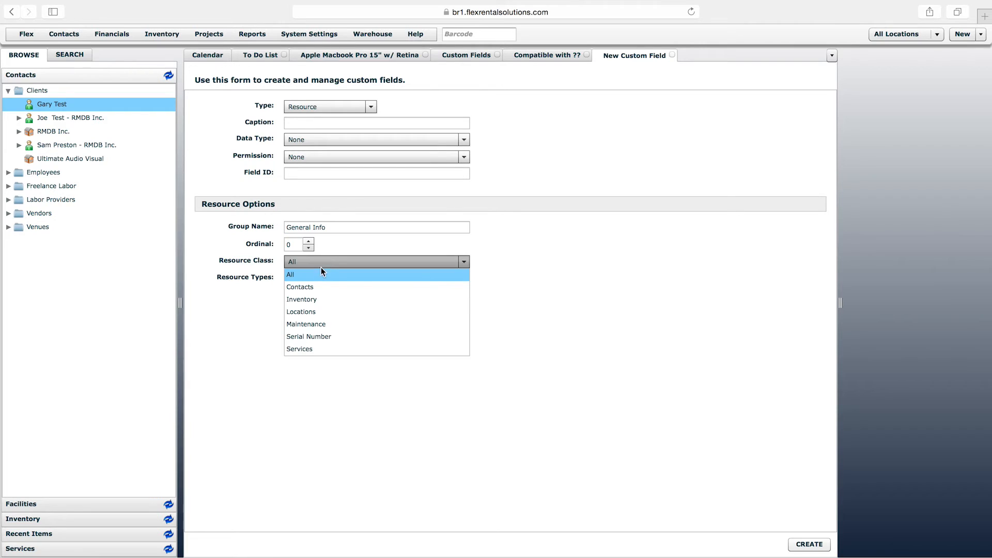
left_click(317, 298)
Caption the new custom field "Power Requirement" and set its data type to Option List
left_click(310, 124)
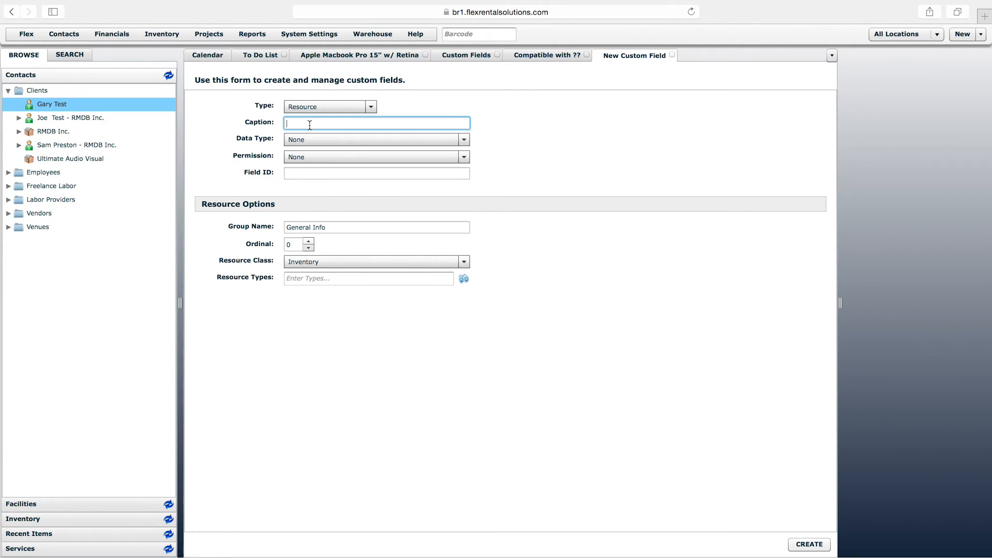
type("Power Requiremen")
left_click(325, 139)
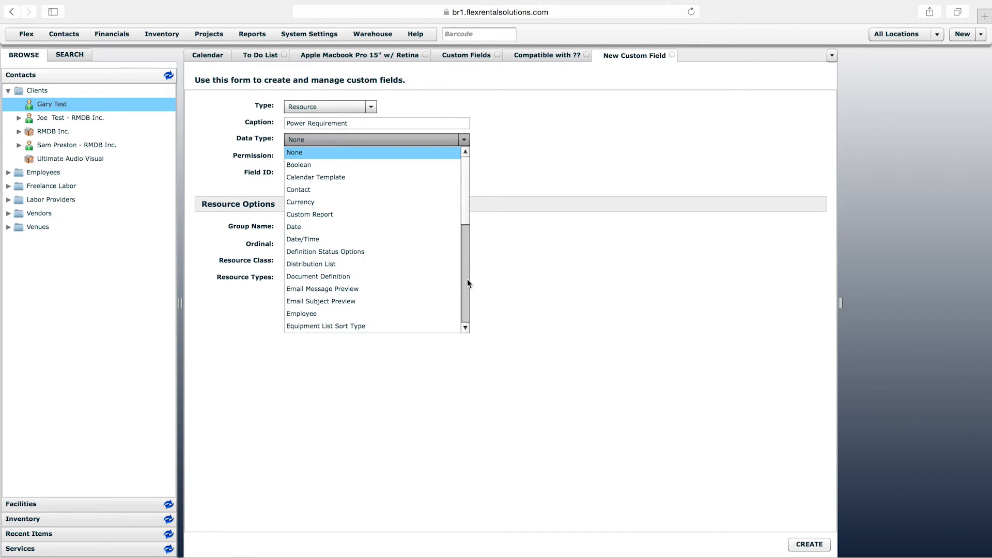
scroll(465, 279, "down", 5)
left_click(340, 255)
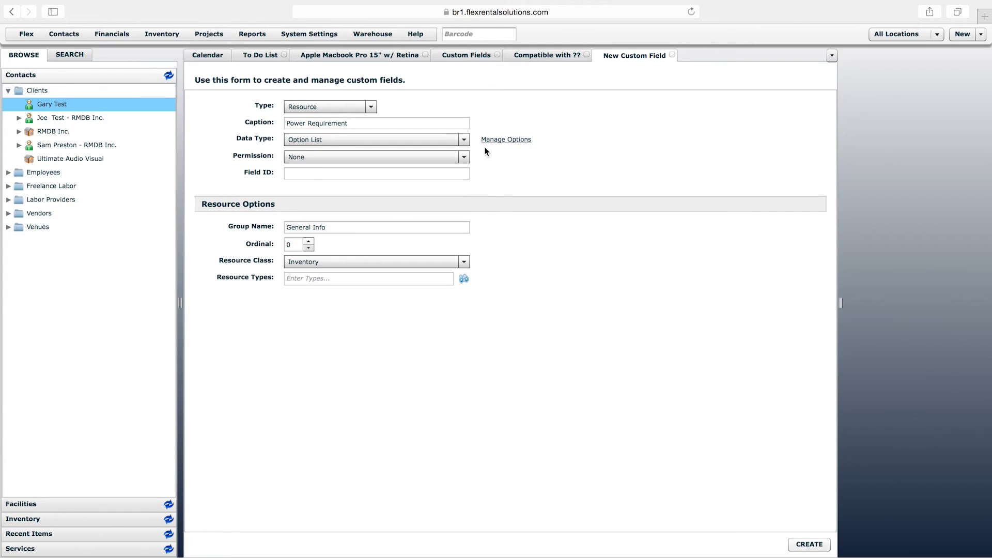
Add "Option 1" with the Option List handler to the Power Requirement field's options
left_click(503, 141)
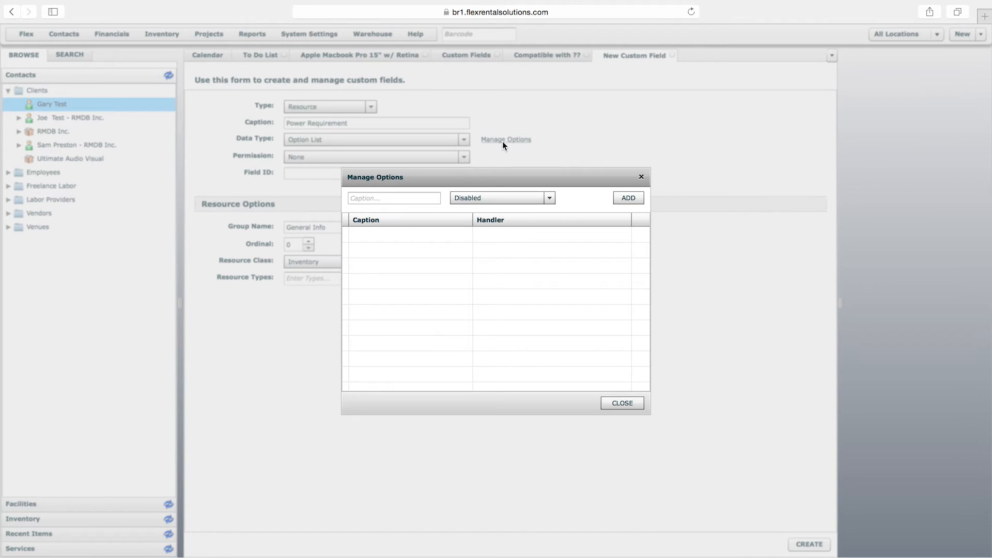
left_click(418, 199)
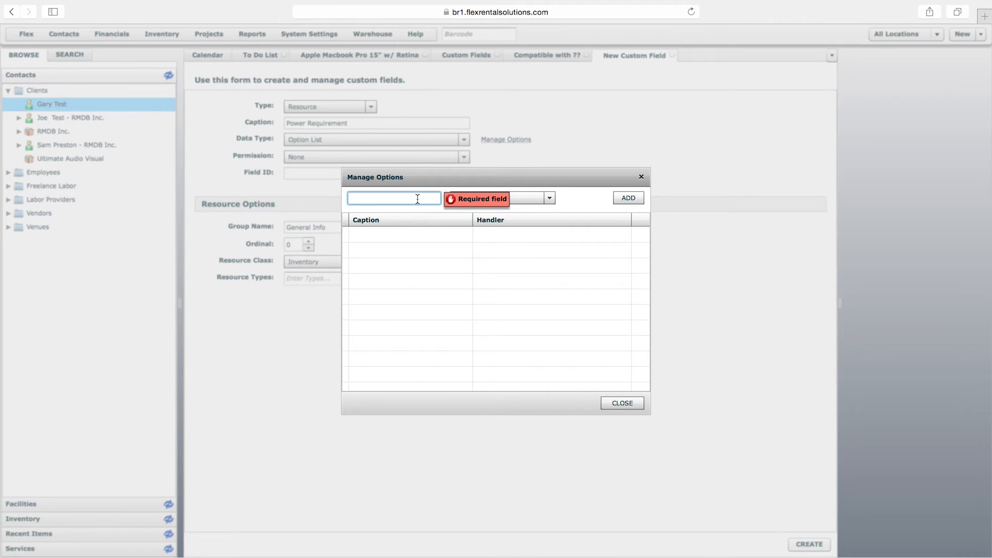
type("Option 1")
left_click(515, 199)
left_click(550, 311)
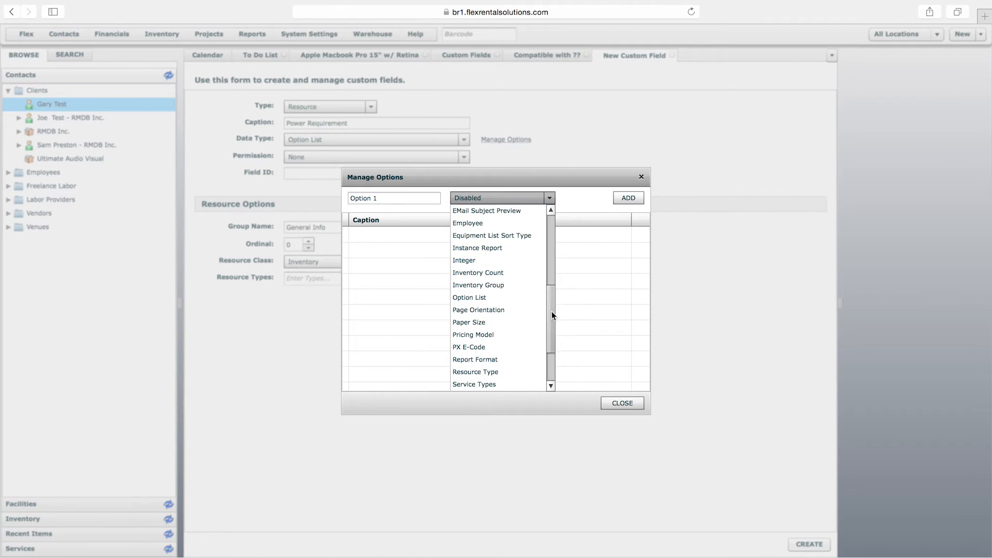
left_click(493, 299)
left_click(628, 198)
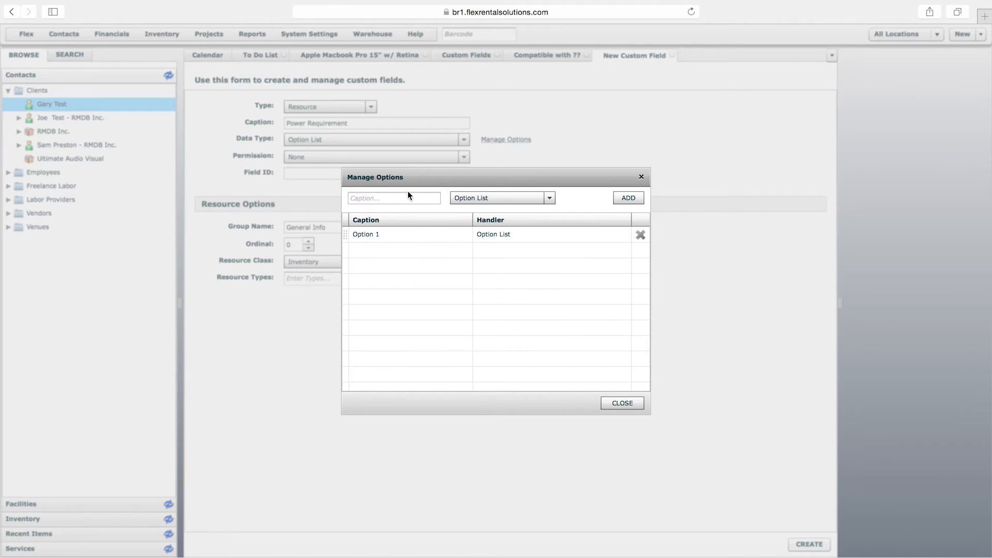
Add "Option 2" to the field's options and create the Power Requirement custom field
left_click(365, 197)
type("Option 2")
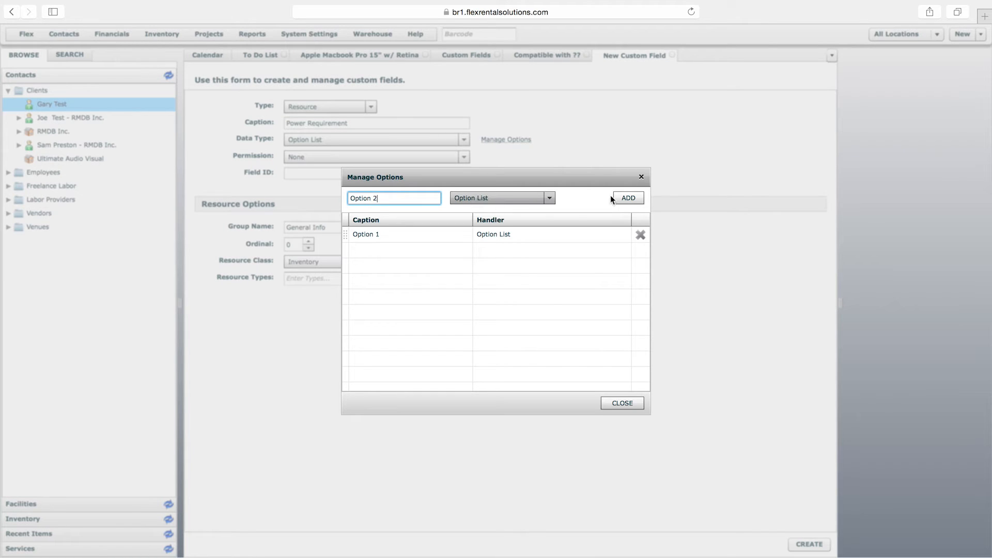
left_click(615, 198)
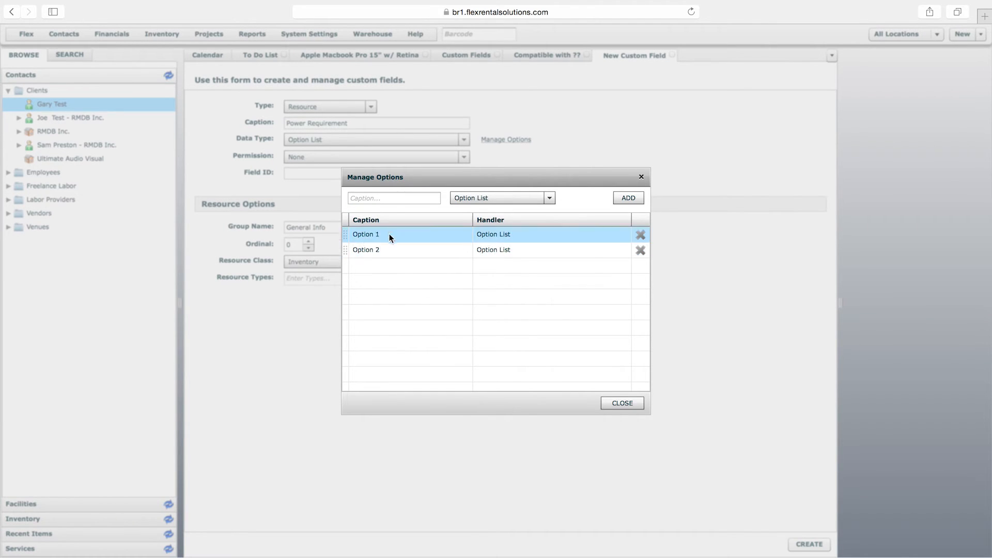
left_click(619, 403)
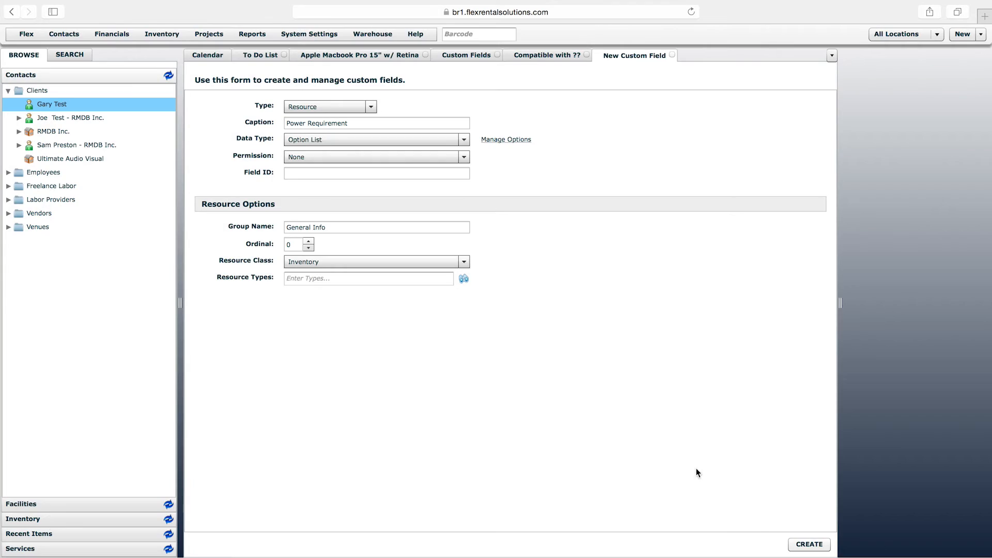
left_click(809, 544)
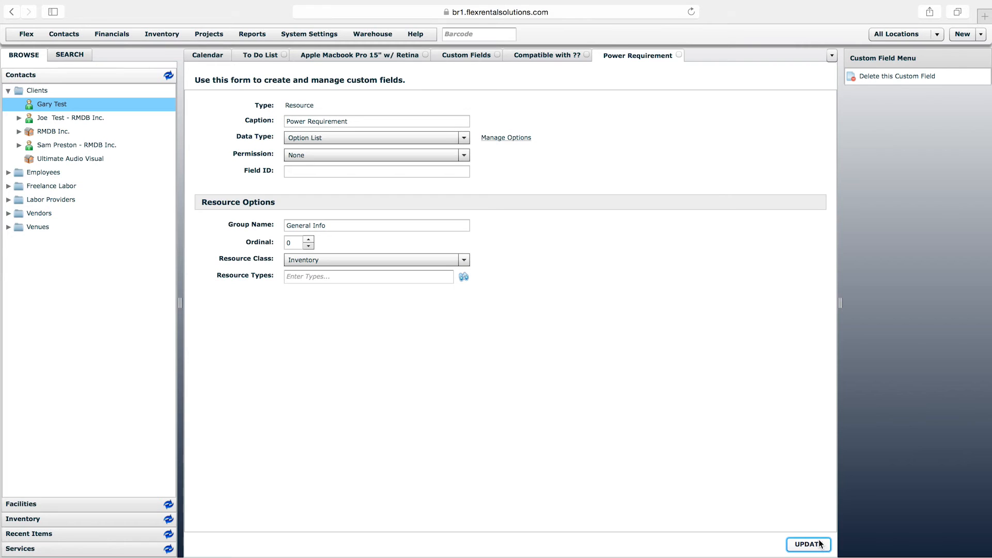
Reload the laptop item and compare its General Info group with the group name set on the Power Requirement field
left_click(350, 226)
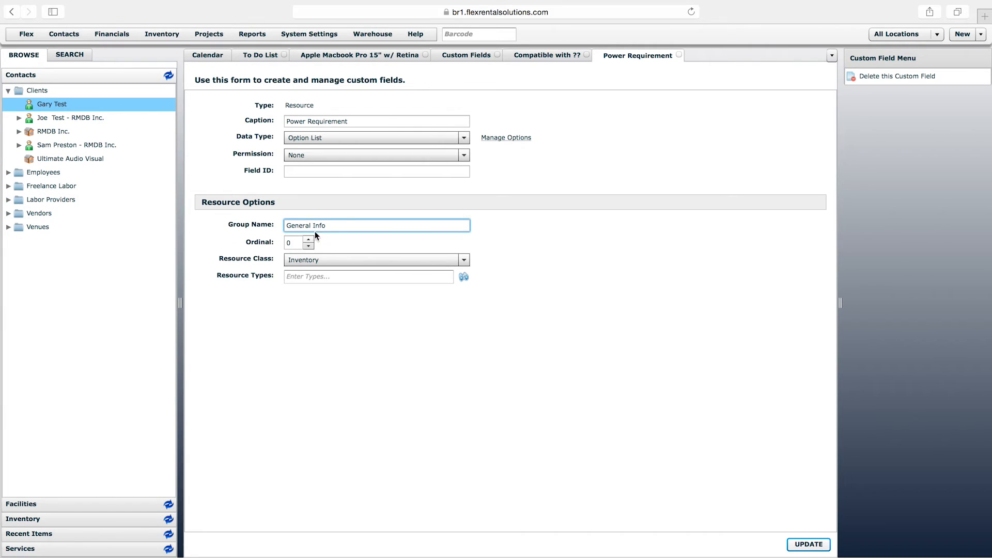
left_click(373, 56)
left_click(420, 84)
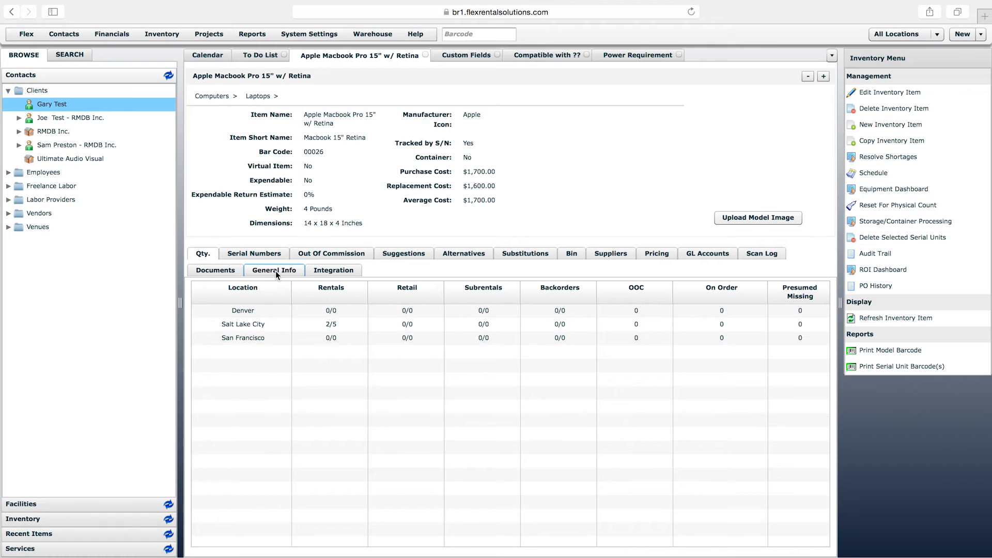
left_click(277, 269)
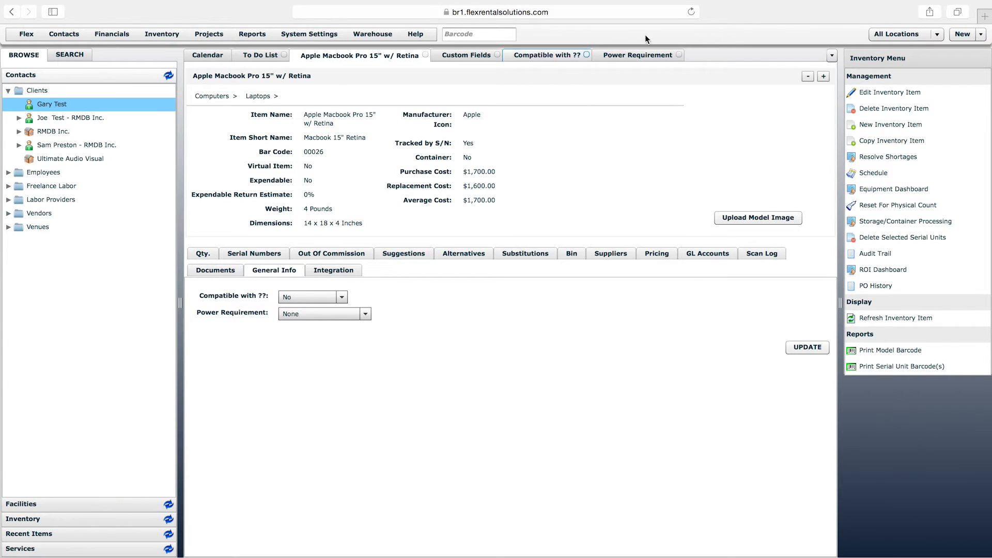
left_click(646, 54)
left_click(317, 226)
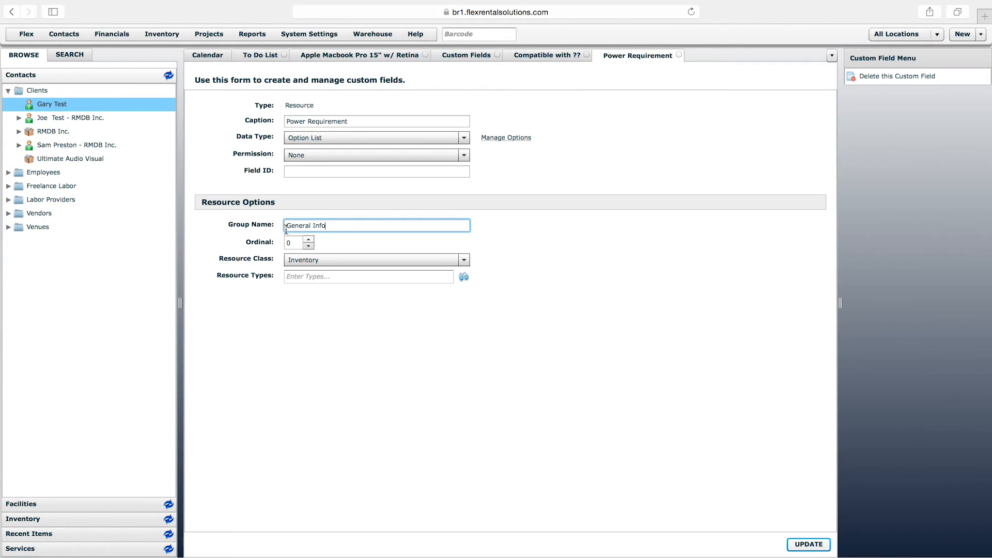
left_click(385, 56)
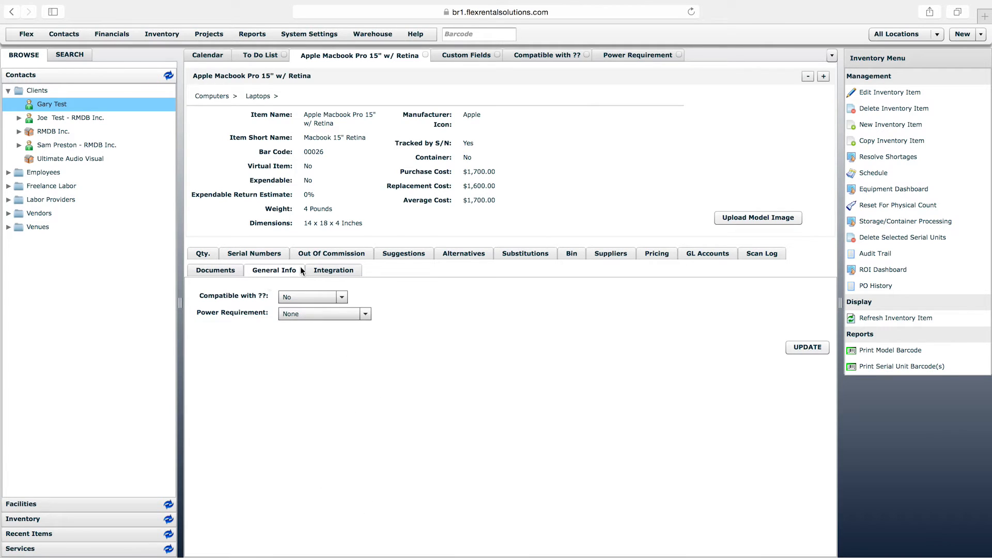
Set the laptop's Power Requirement to Option 1 and Compatible with ?? to Yes, and save the values
left_click(277, 275)
left_click(296, 314)
left_click(292, 337)
left_click(306, 295)
left_click(297, 321)
left_click(799, 347)
Change the Compatible with ?? custom field's group name to "Inventory Information" and save it
left_click(541, 56)
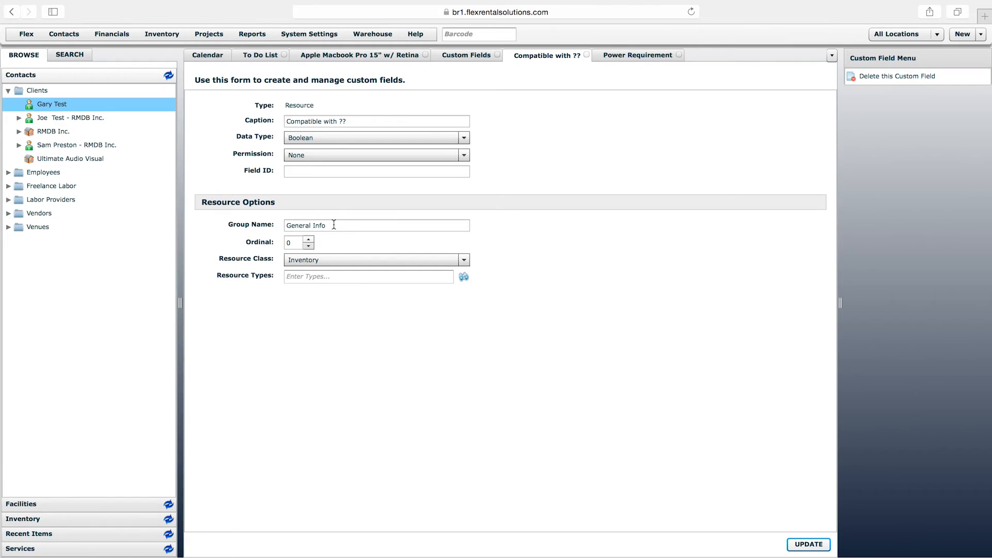
left_click_drag(336, 225, 261, 221)
type("Inventory Information")
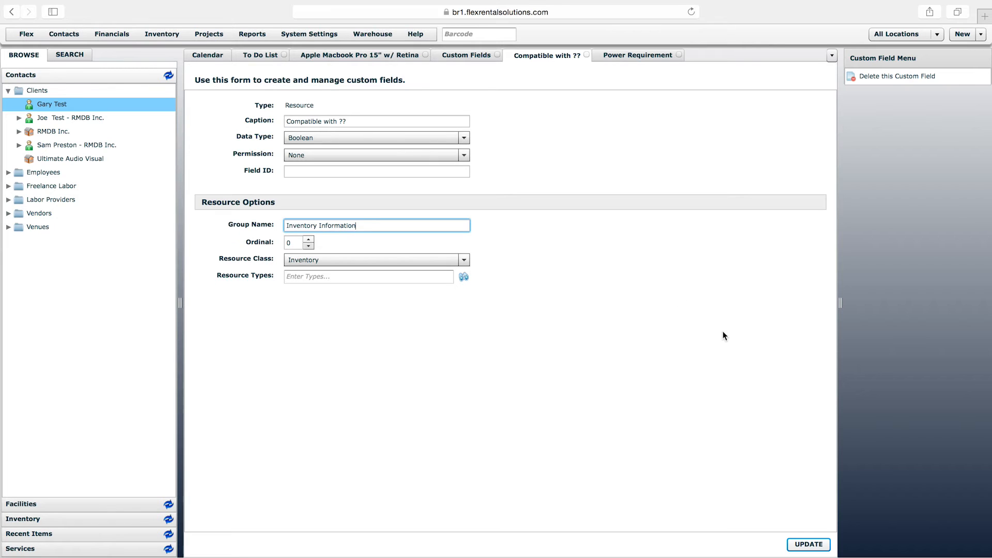
left_click(808, 543)
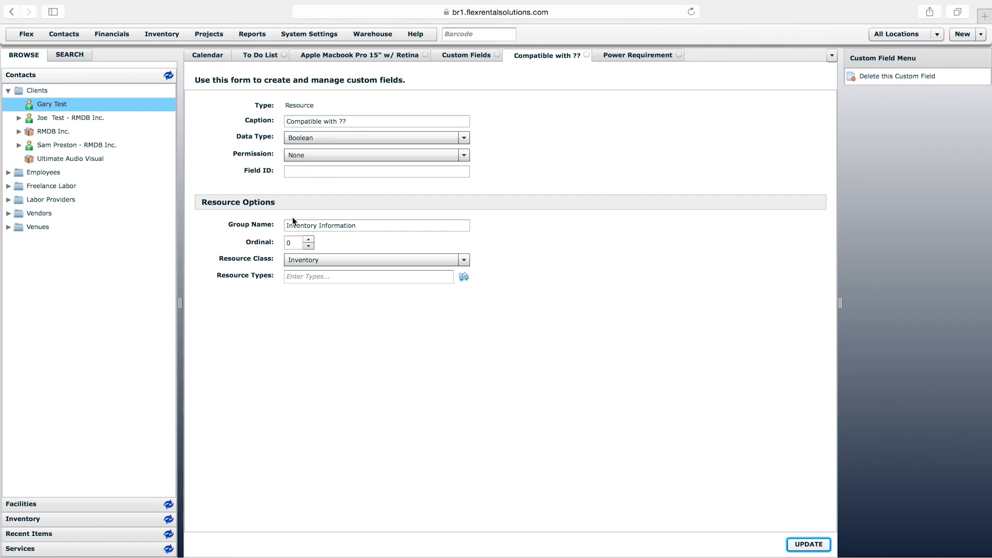
left_click(374, 225)
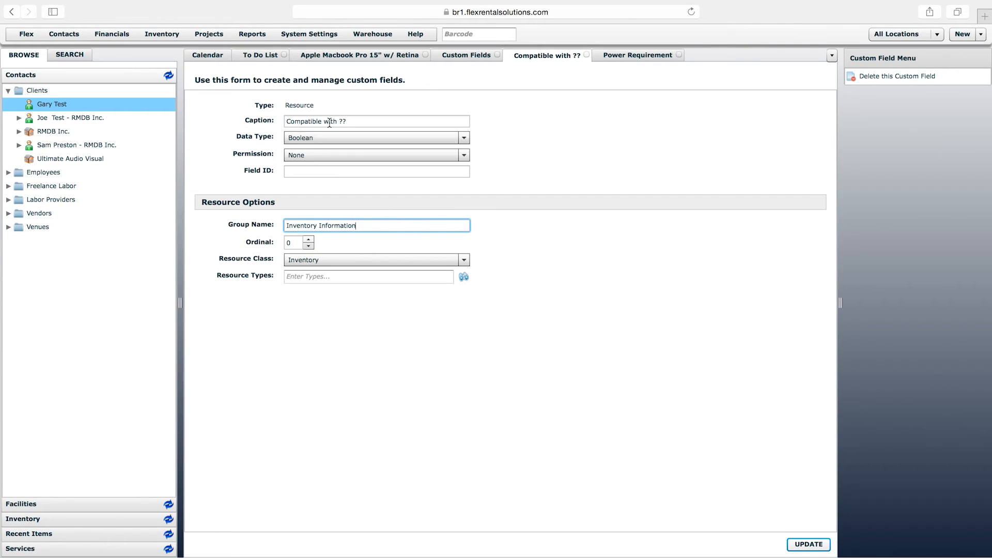
Reload the laptop item to check for the Inventory Information group
left_click(349, 54)
right_click(375, 58)
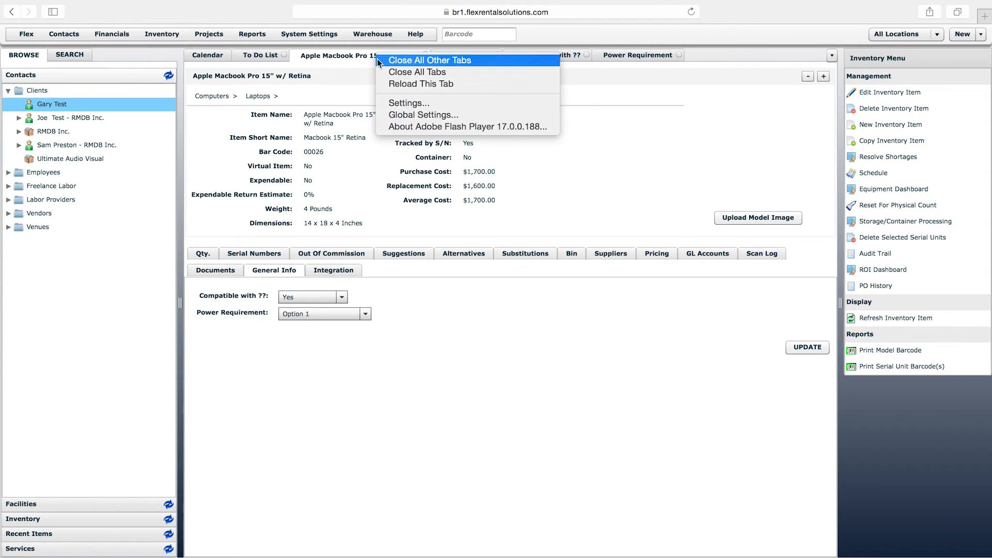
left_click(401, 84)
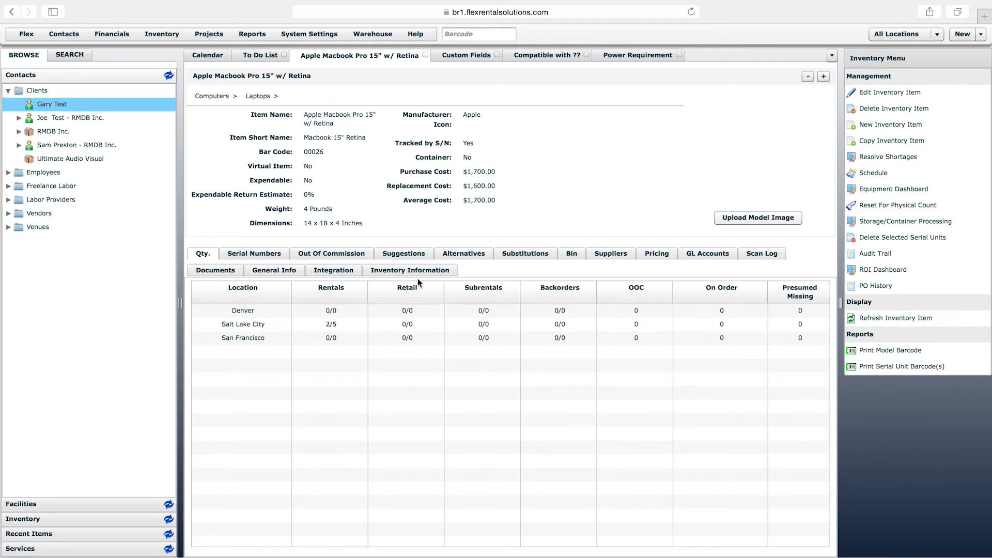
Change the Power Requirement custom field's group name to "Inventory Information" and save it
left_click(645, 58)
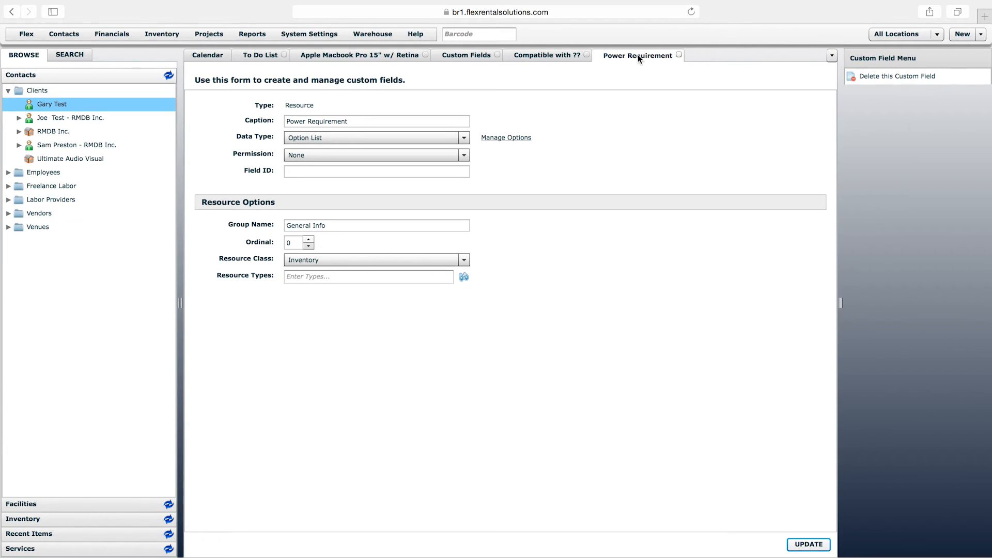
left_click_drag(343, 225, 212, 205)
type("Inventory Information")
left_click(809, 545)
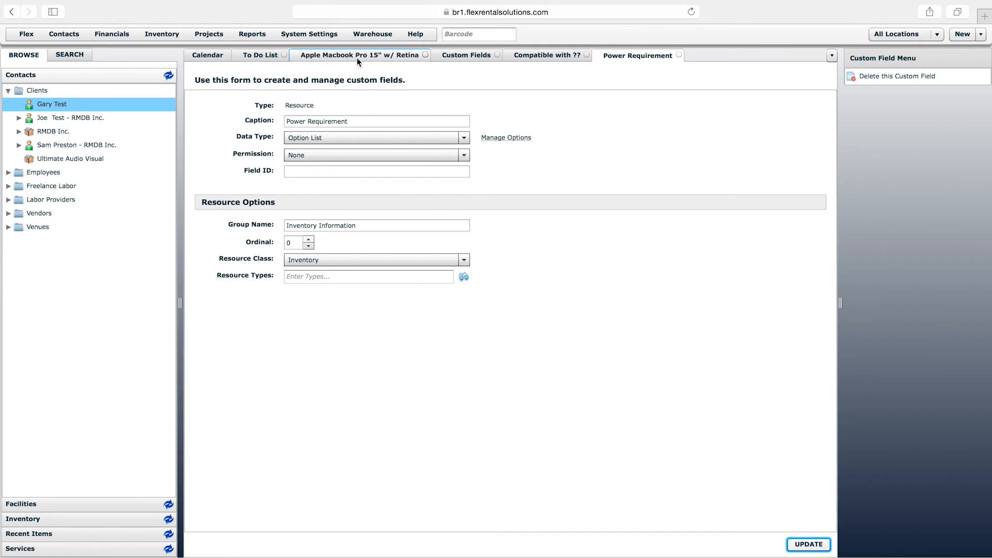
Reload the laptop item to check how its custom field groups are arranged
left_click(357, 57)
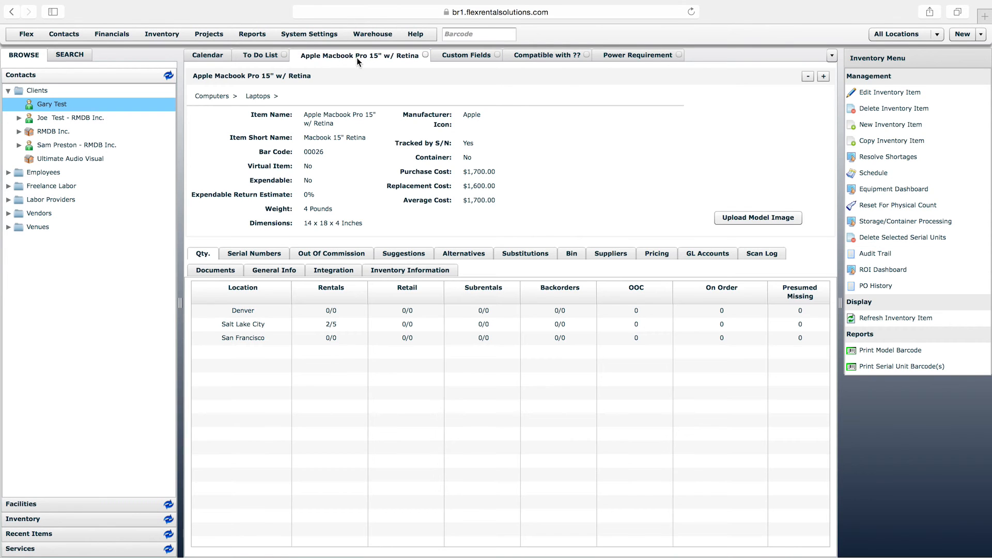
right_click(393, 60)
left_click(429, 82)
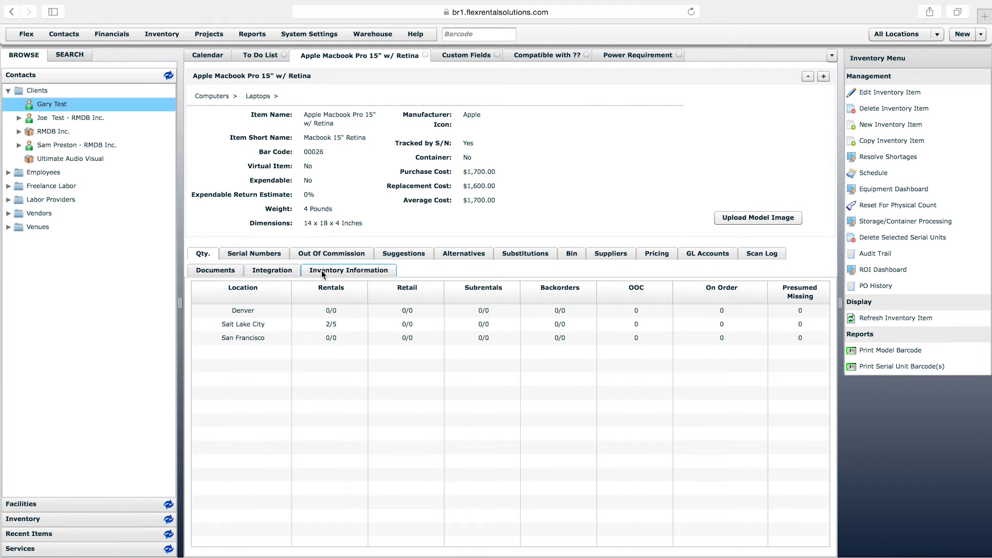
Review the laptop's Inventory Information fields against the Compatible with ?? field definition, and open the laptop's serial unit with bar code 00029
left_click(326, 269)
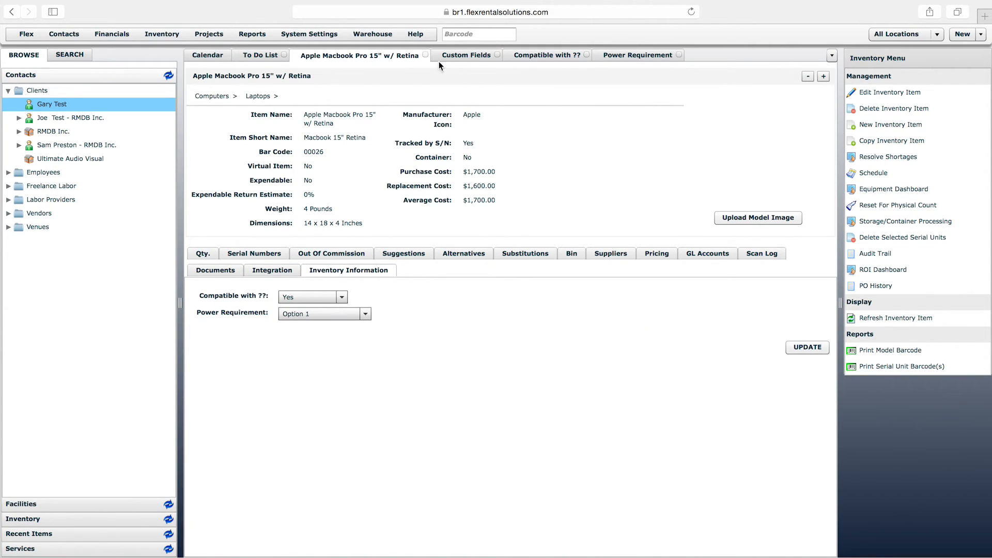
left_click(457, 57)
left_click(517, 57)
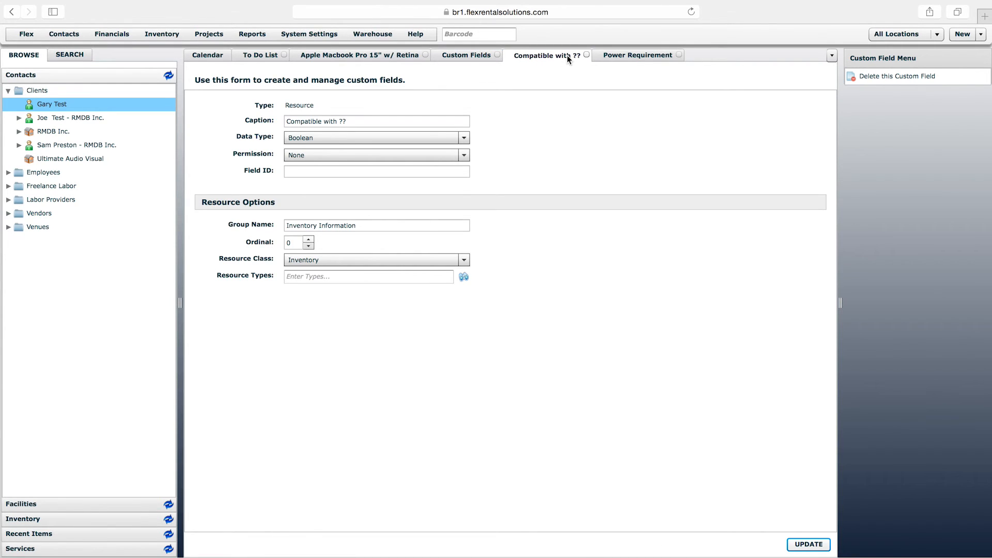
left_click(381, 55)
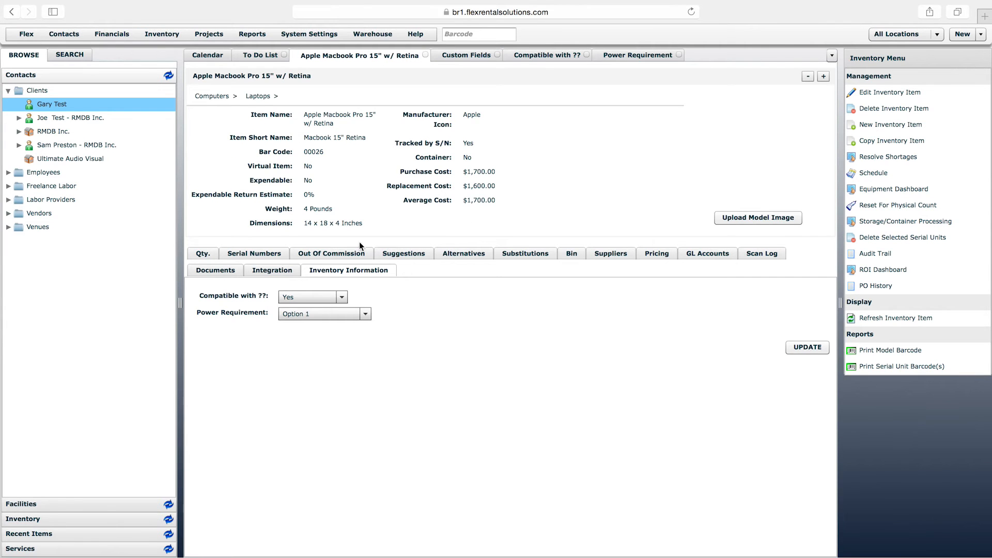
left_click(259, 252)
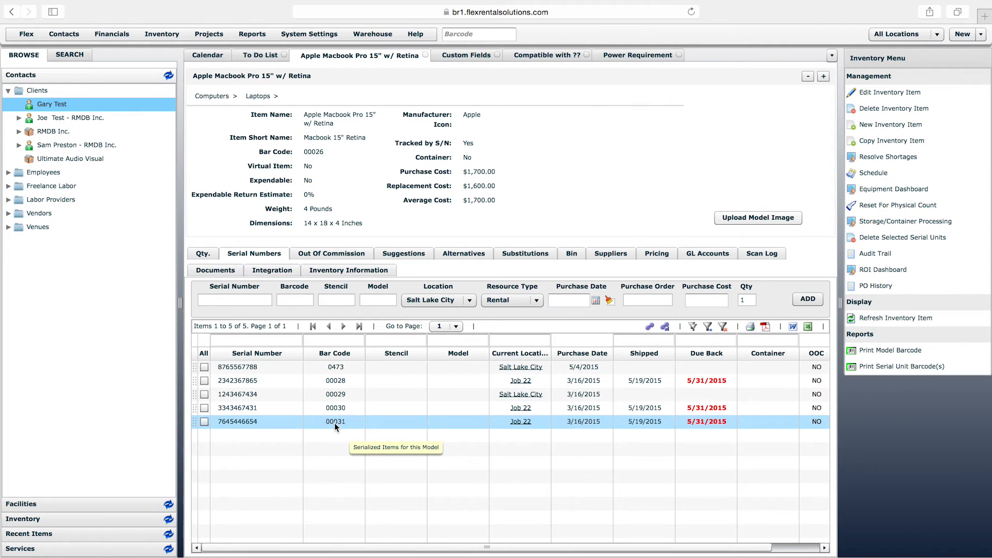
double_click(339, 395)
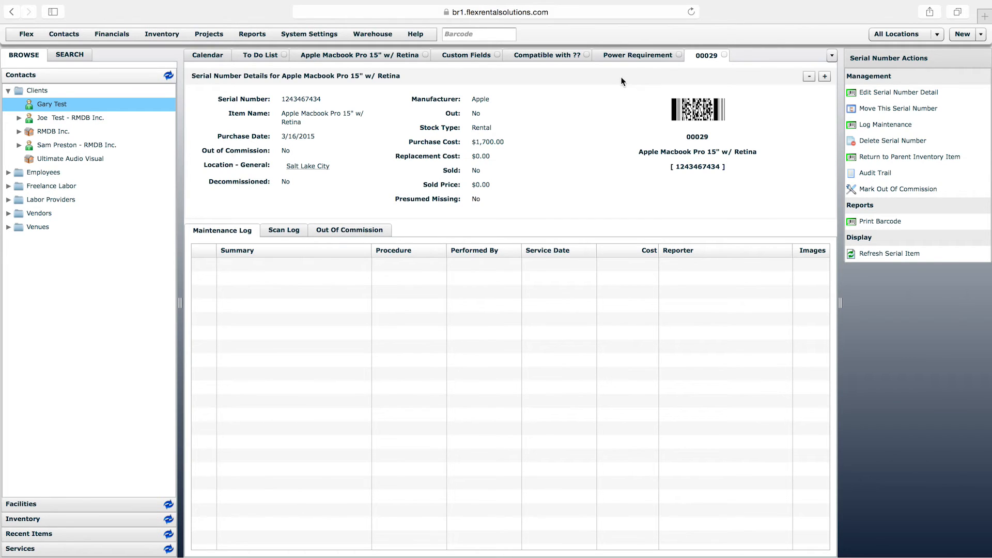
Start a new custom field with the group name "General Info" and the resource class Serial Number
left_click(467, 56)
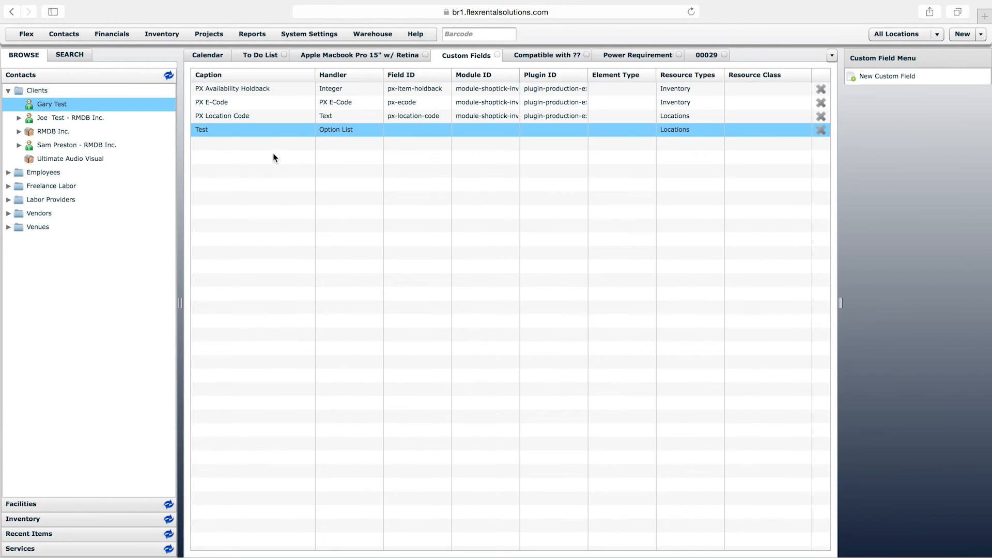
left_click(886, 77)
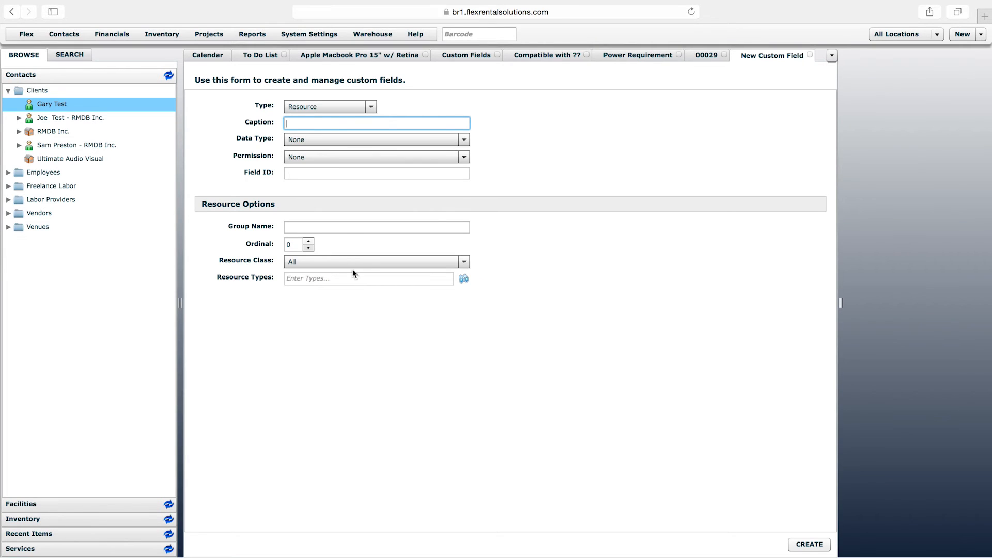
left_click(347, 227)
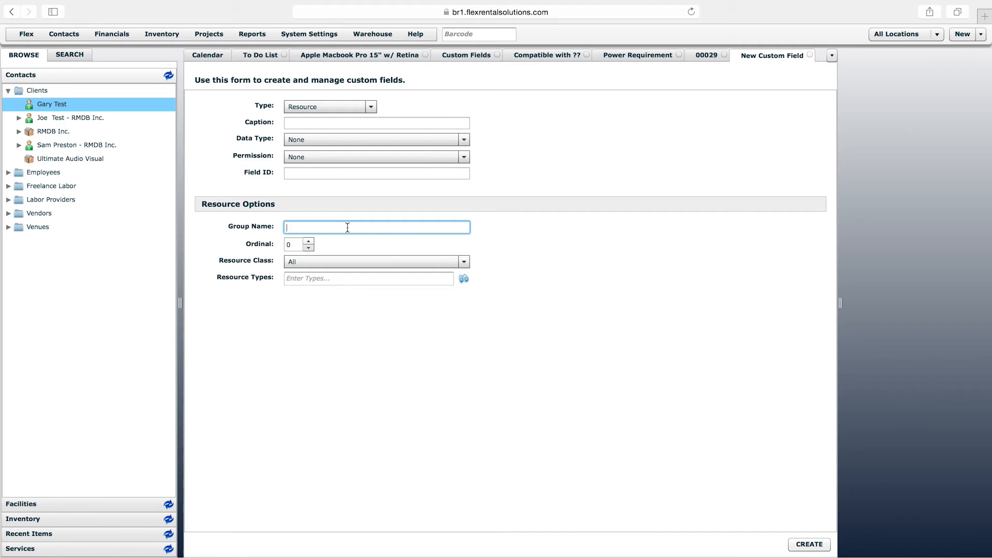
type("General Info")
left_click(368, 261)
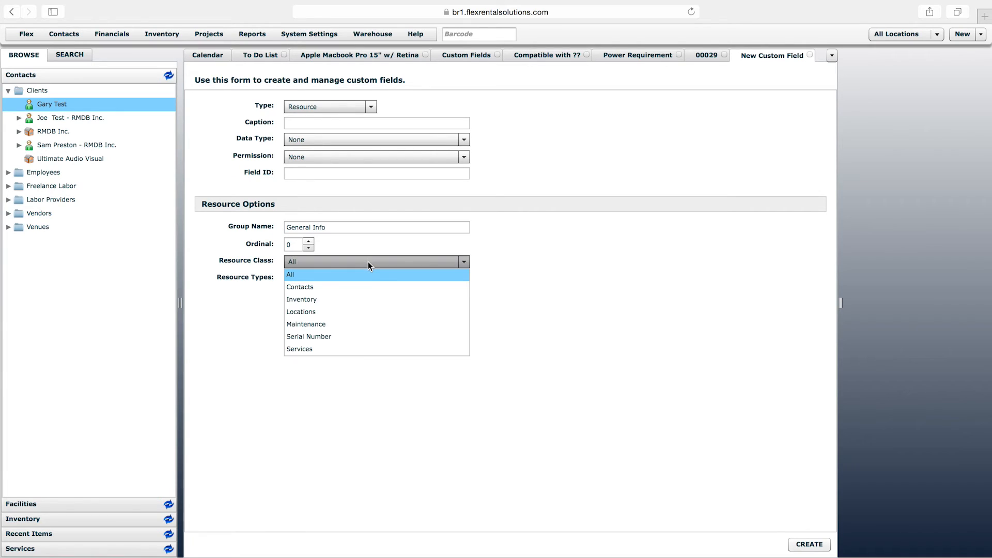
left_click(306, 337)
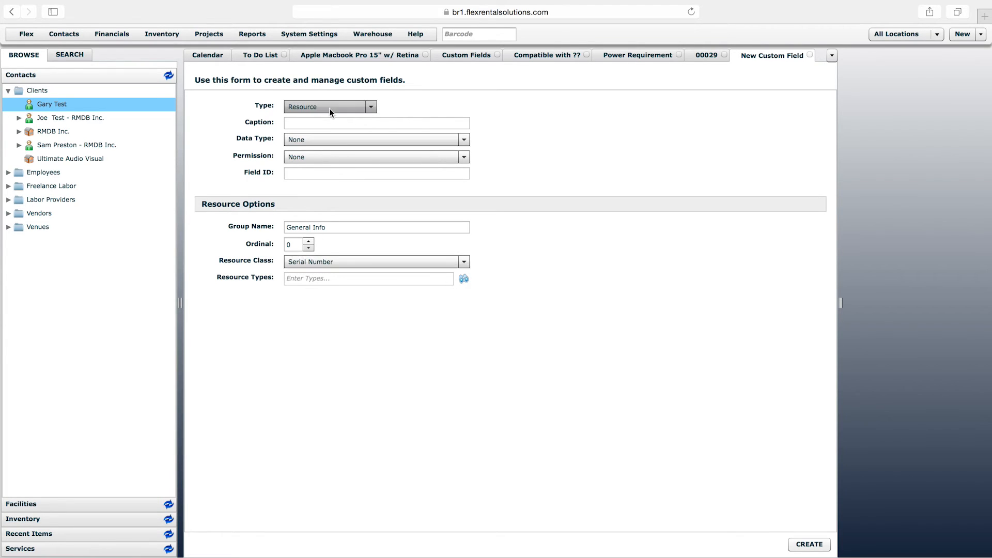
Caption the new custom field "Firmware Version" and give it the Free Text data type
left_click(302, 123)
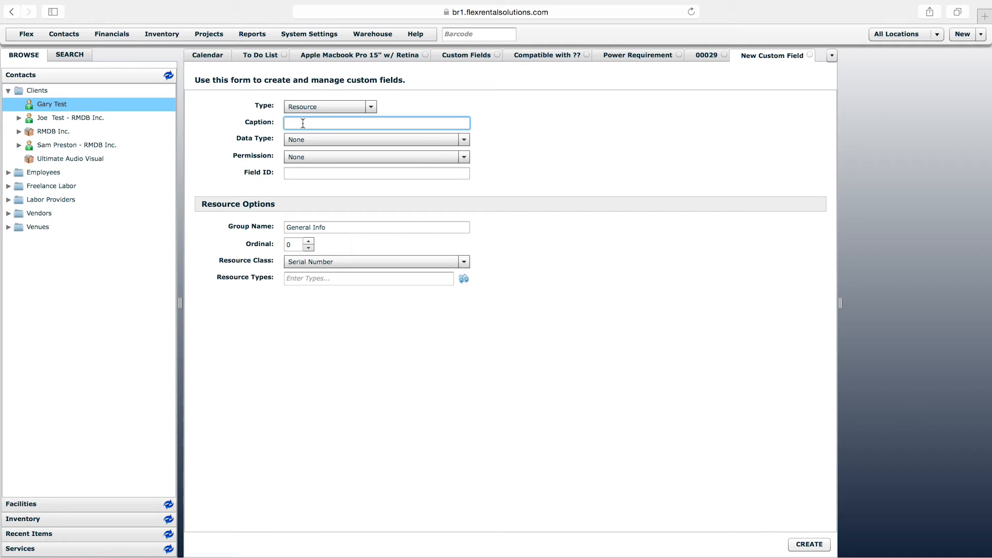
type("Firmware")
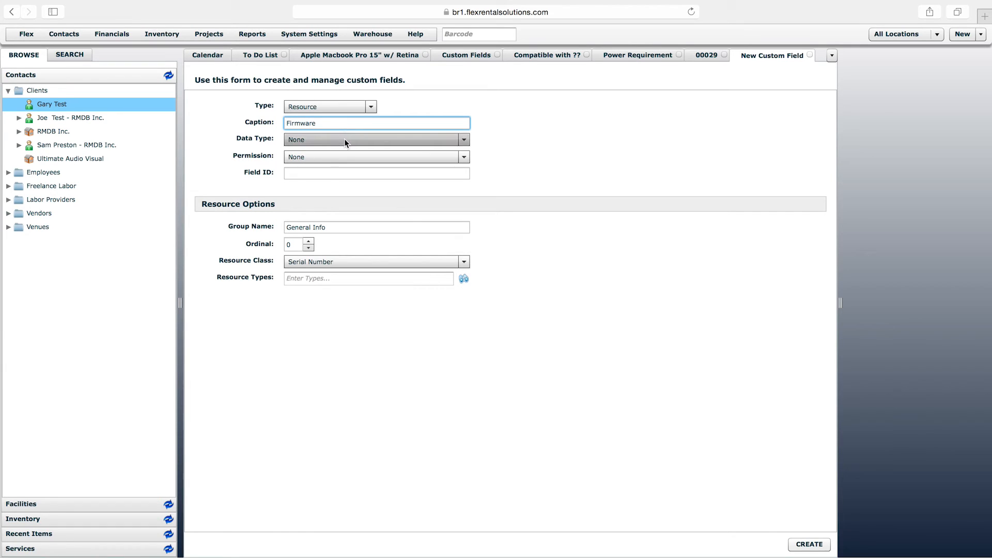
type(" Version")
key("BackSpace")
type("Version")
left_click(349, 139)
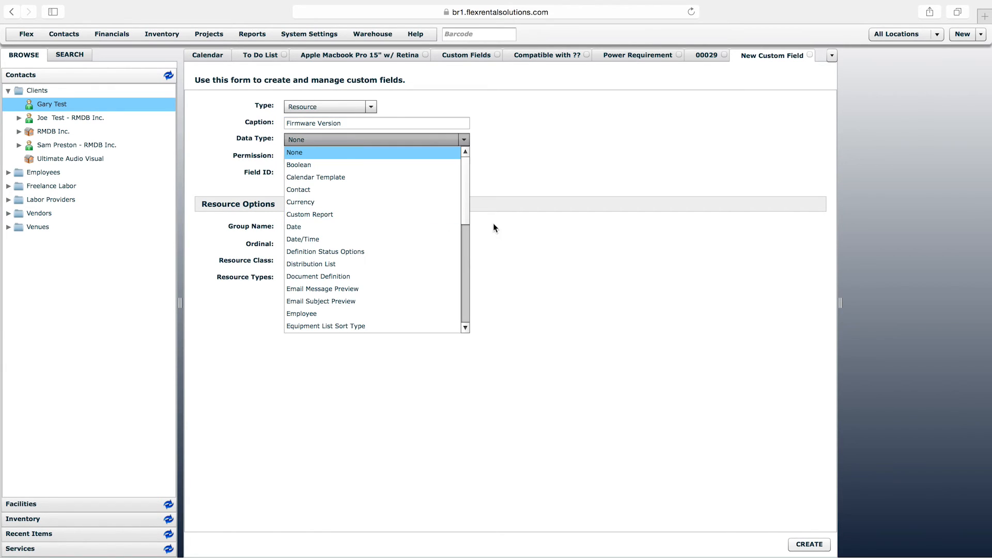
left_click_drag(463, 208, 458, 256)
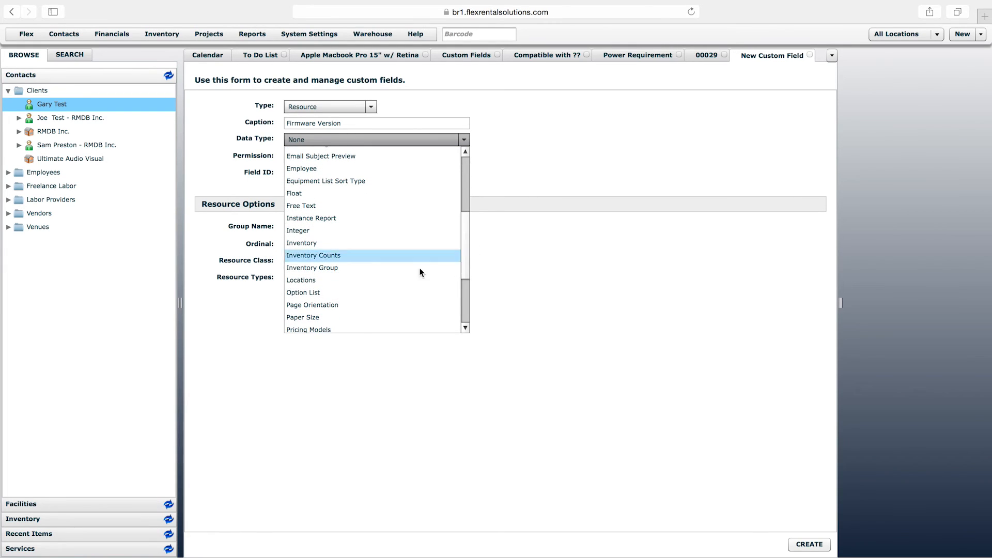
left_click(312, 206)
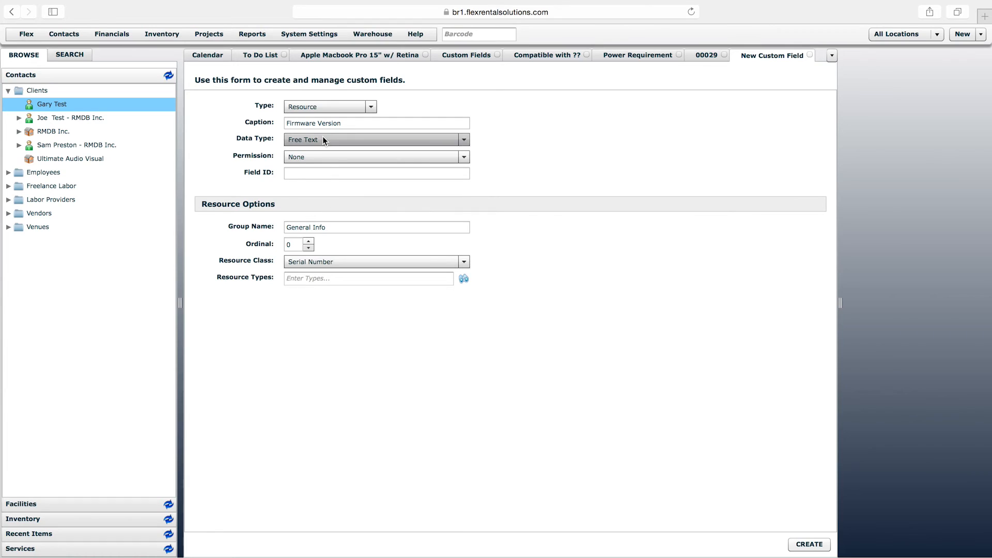
left_click(356, 122)
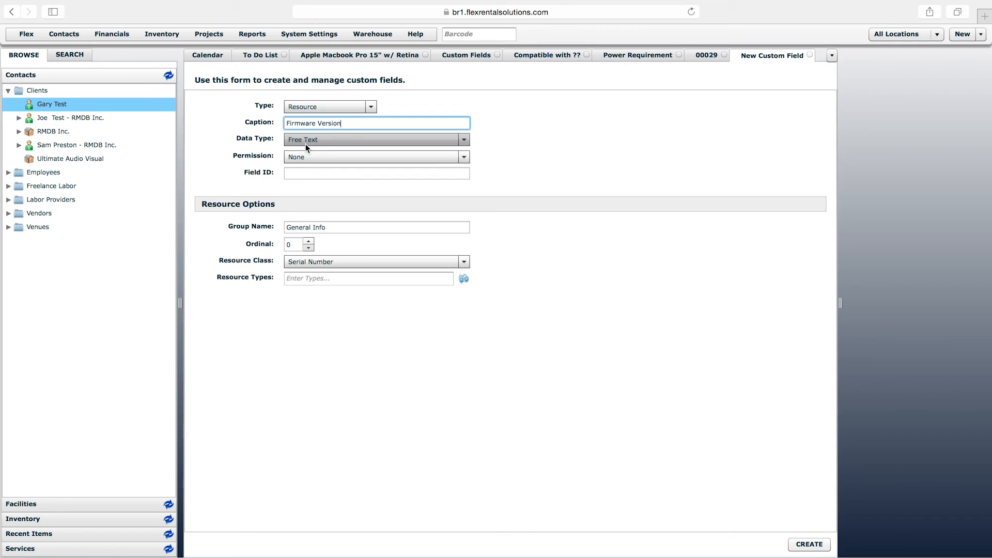
Try System Administrator as the Firmware Version field's permission, and reset the permission to None
left_click(368, 157)
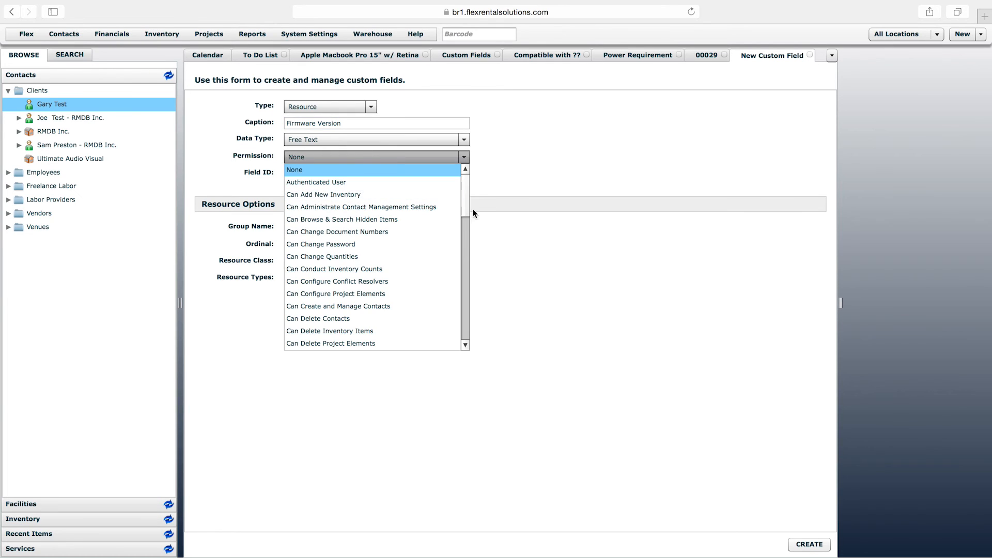
mouse_move(466, 196)
left_mouse_down()
mouse_move(465, 326)
mouse_move(468, 190)
left_mouse_up()
left_click_drag(464, 199, 465, 327)
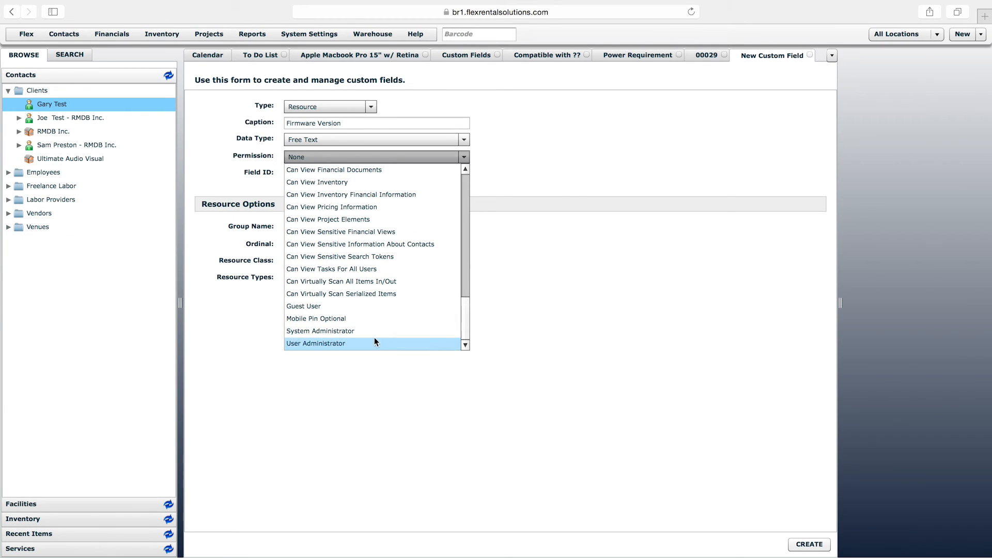
left_click(344, 331)
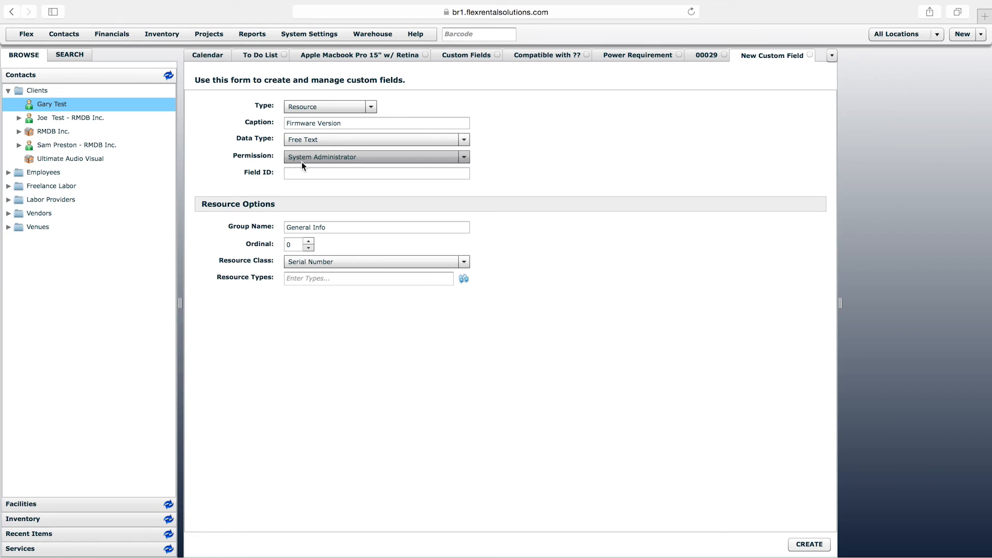
left_click(335, 160)
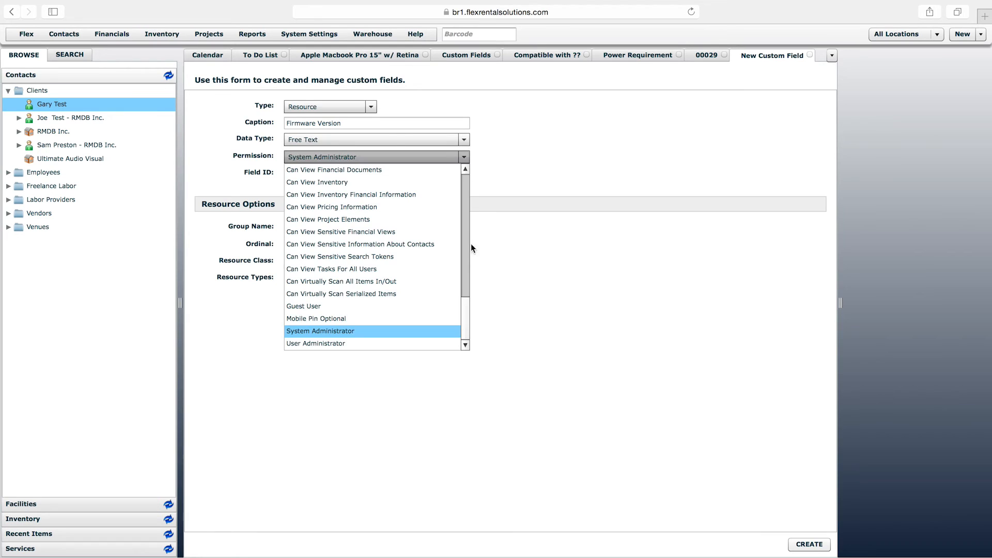
left_click_drag(467, 308, 470, 168)
left_click(376, 170)
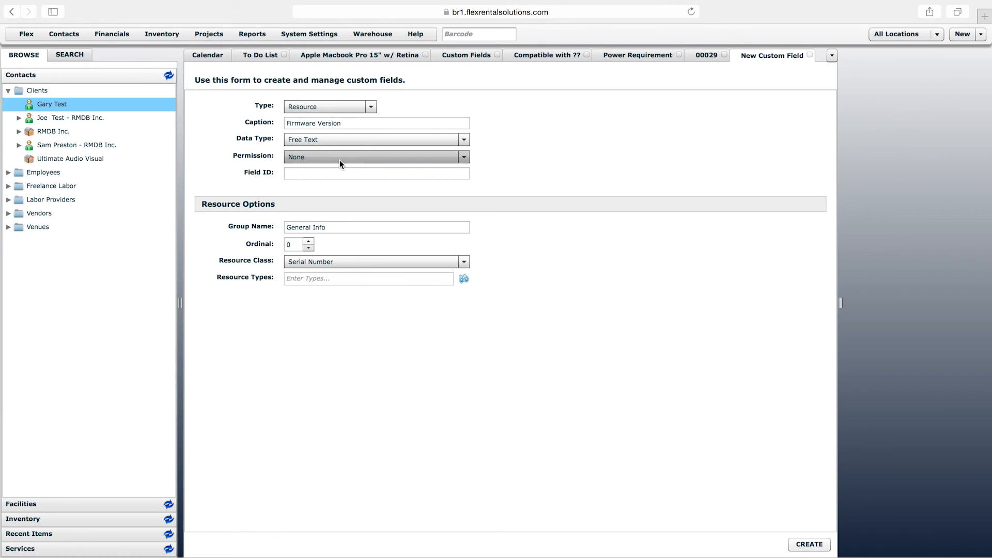
Set the field ID to FIRMVERS and create the Firmware Version custom field
left_click(340, 173)
left_click(339, 174)
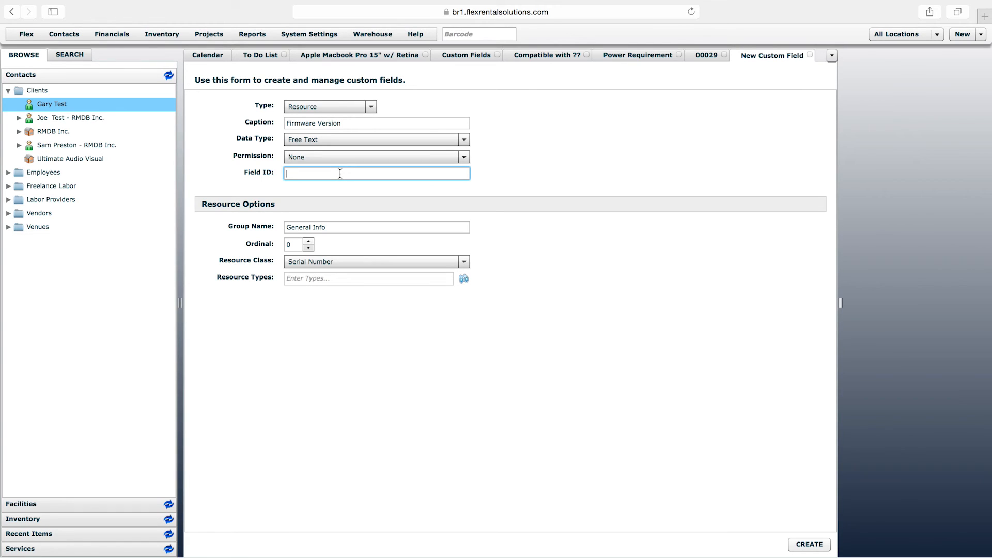
type("FIRMVERS")
left_click(361, 243)
left_click(346, 231)
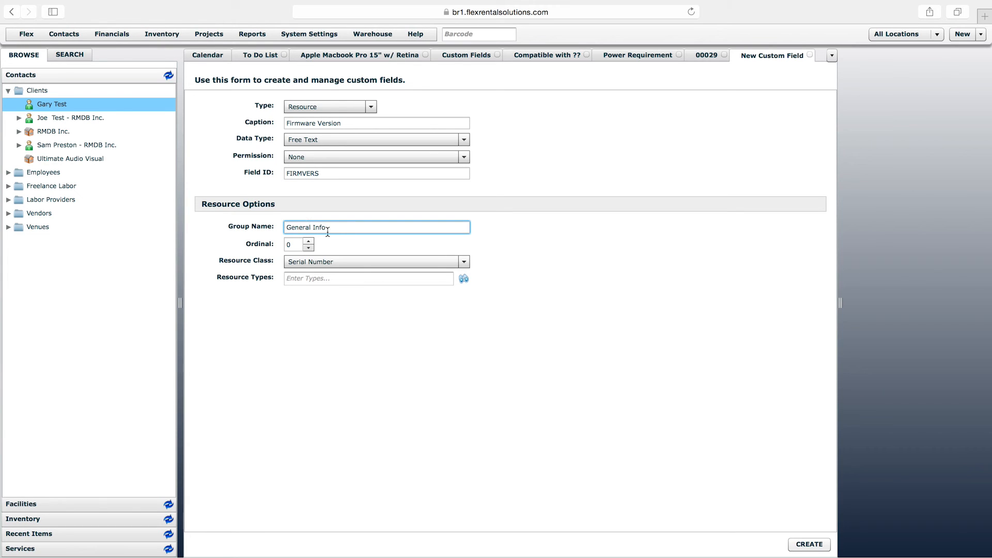
left_click(820, 544)
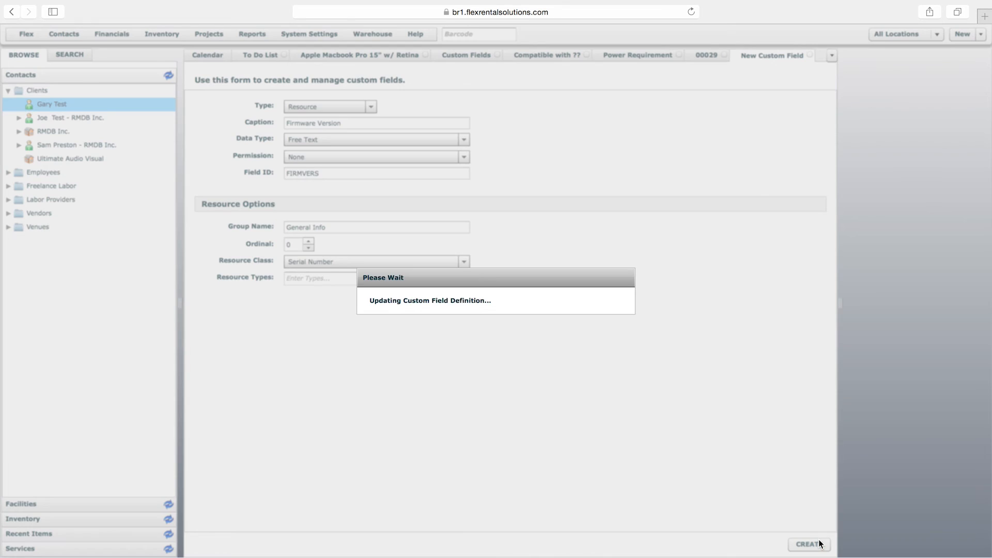
Reload serial unit 00029 and view its General Info group
left_click(710, 56)
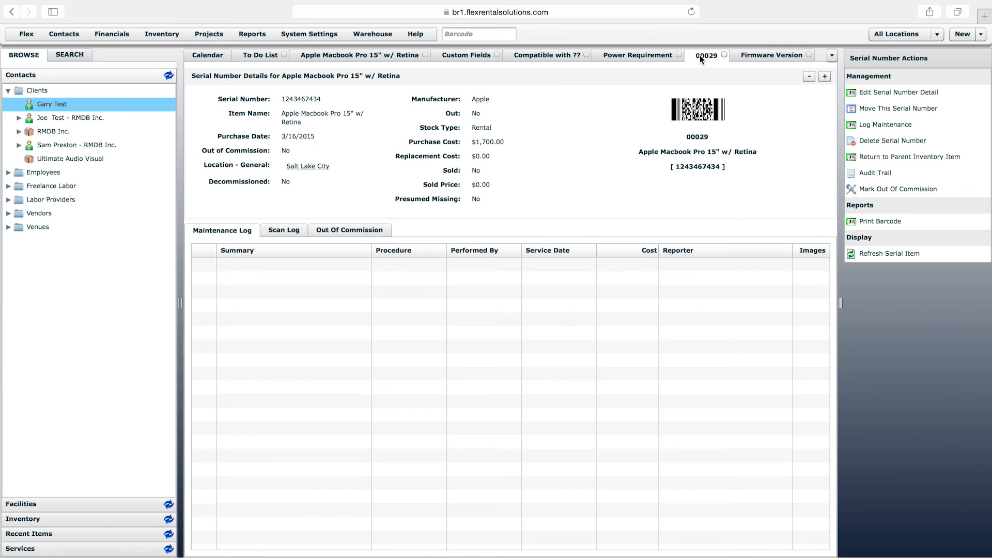
right_click(699, 55)
left_click(720, 85)
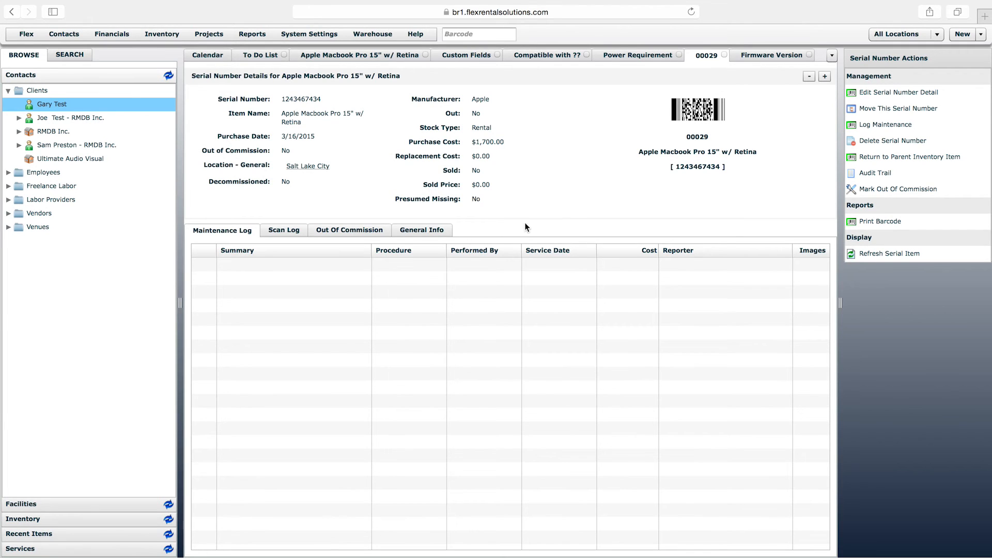
left_click(426, 230)
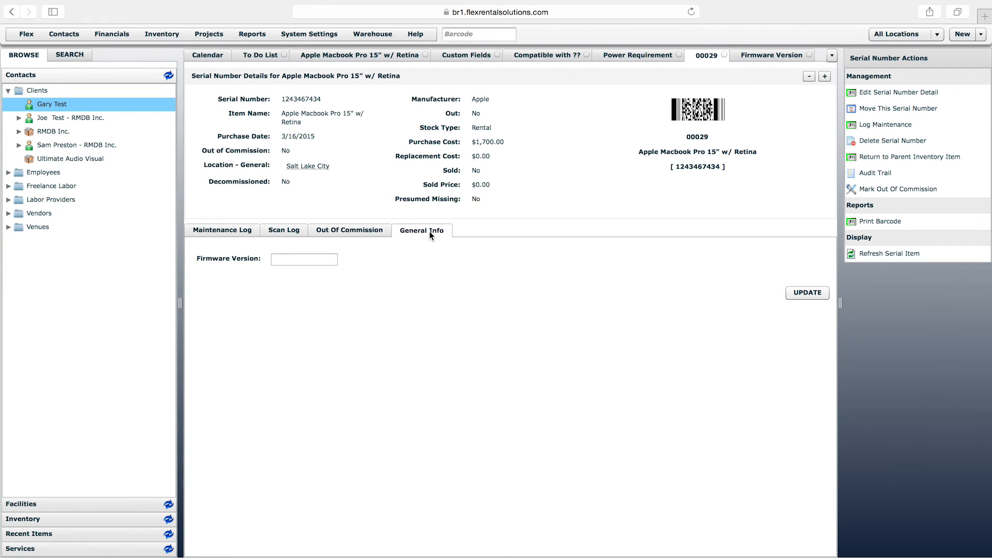
Enter 12.302 as the serial unit's firmware version
left_click(312, 260)
type("12.302")
left_click(388, 309)
Start another custom field for the Serial Number resource class with the group name "General Info"
left_click(466, 55)
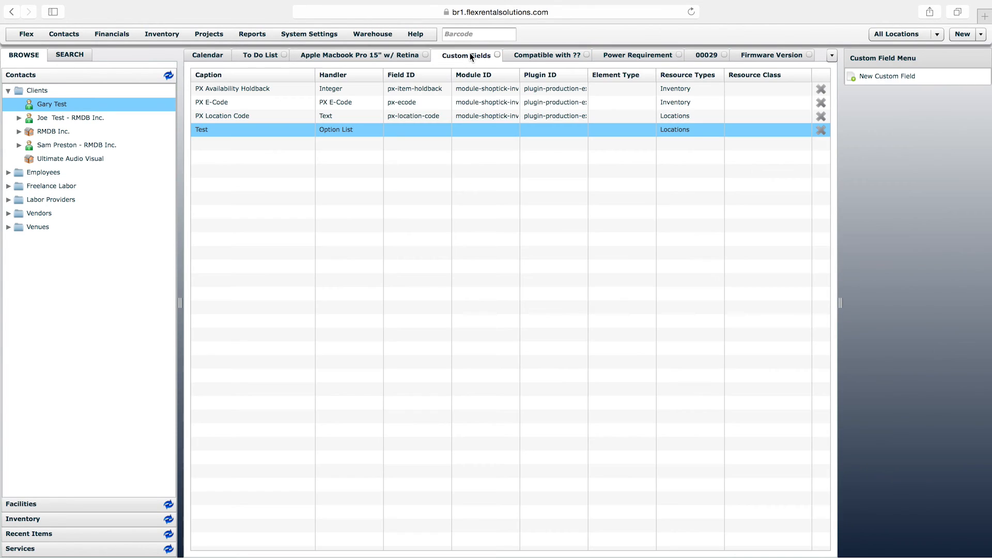
left_click(880, 77)
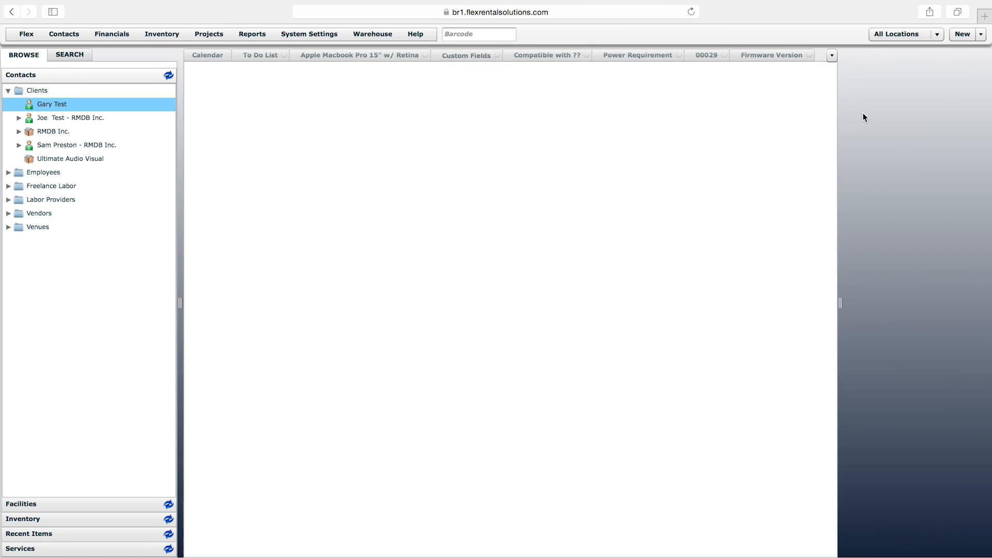
left_click(338, 227)
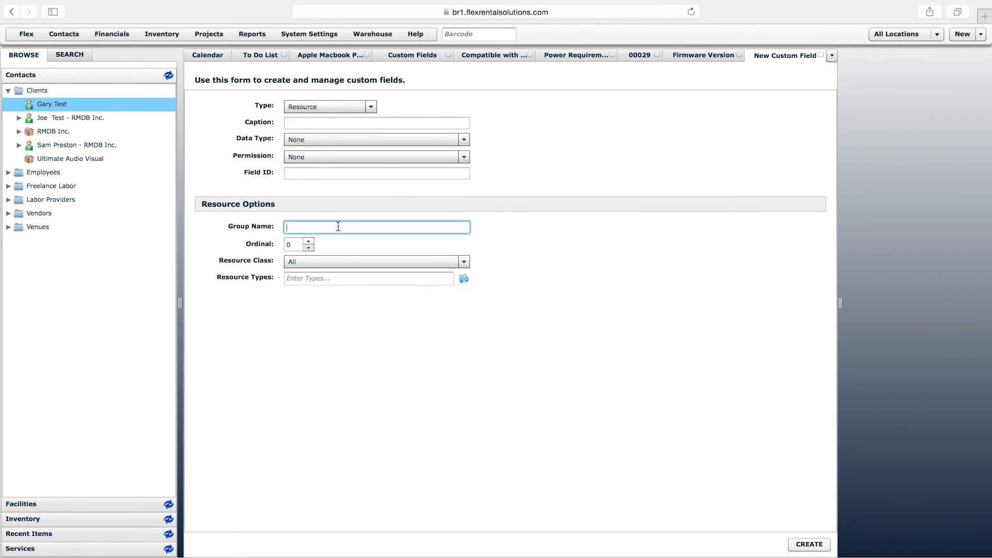
type("General Info")
left_click(341, 260)
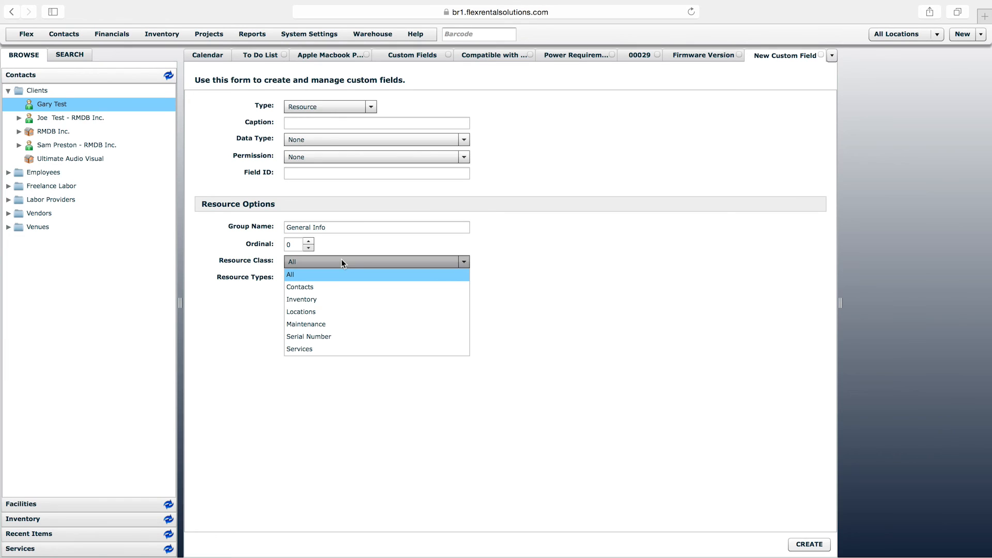
left_click(321, 336)
Caption the new serial number field "Software Version", set its data type to Free Text and create it
left_click(326, 123)
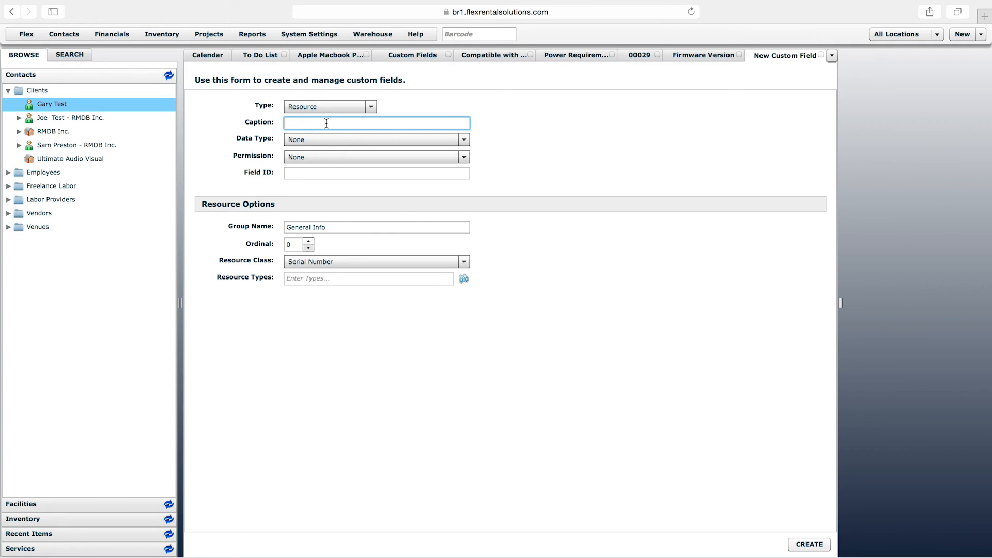
type("Software Version")
left_click(377, 140)
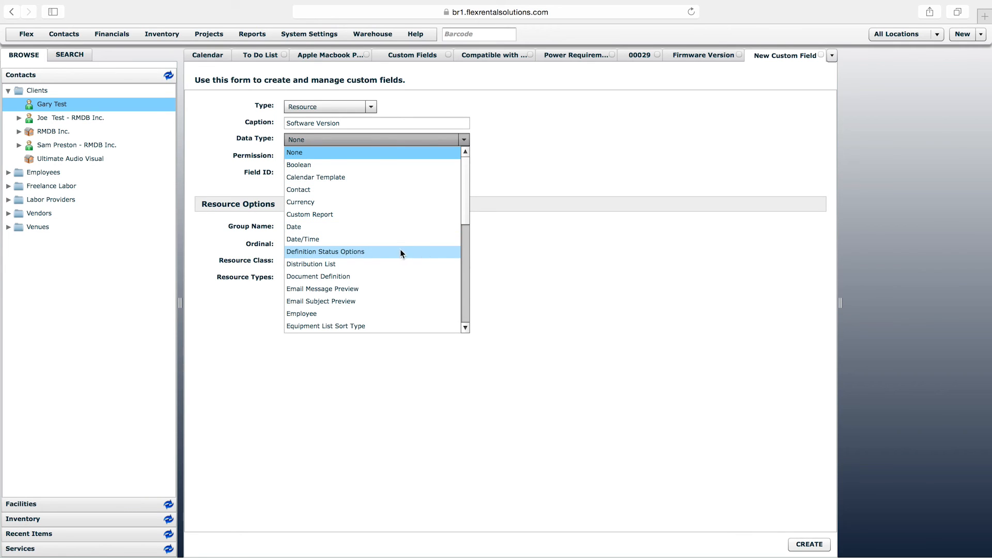
left_click(465, 328)
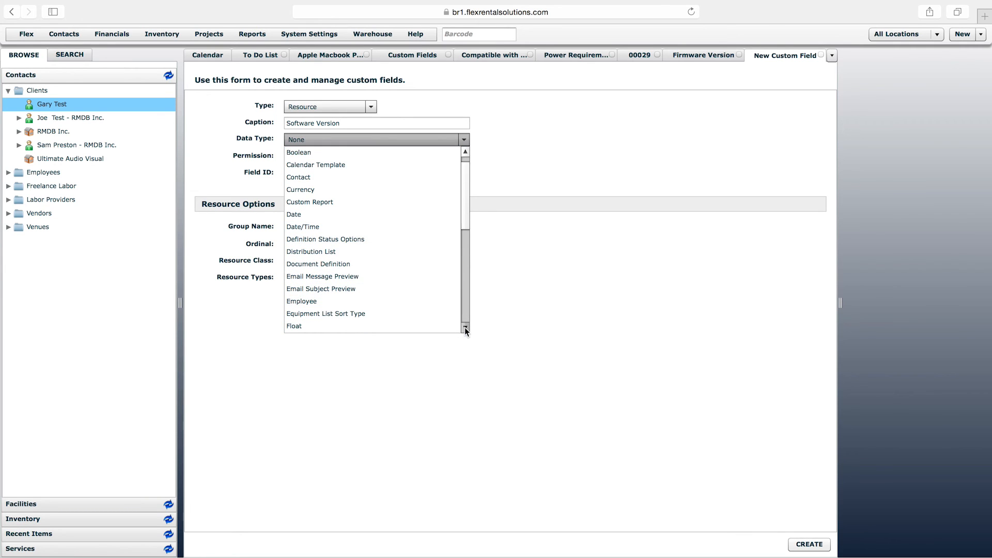
left_click(465, 327)
left_click(378, 317)
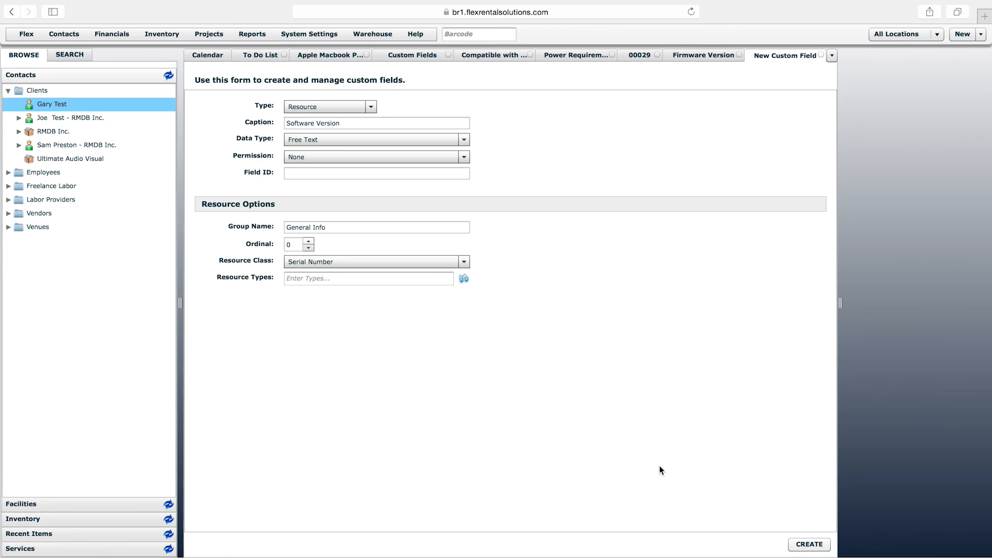
left_click(809, 544)
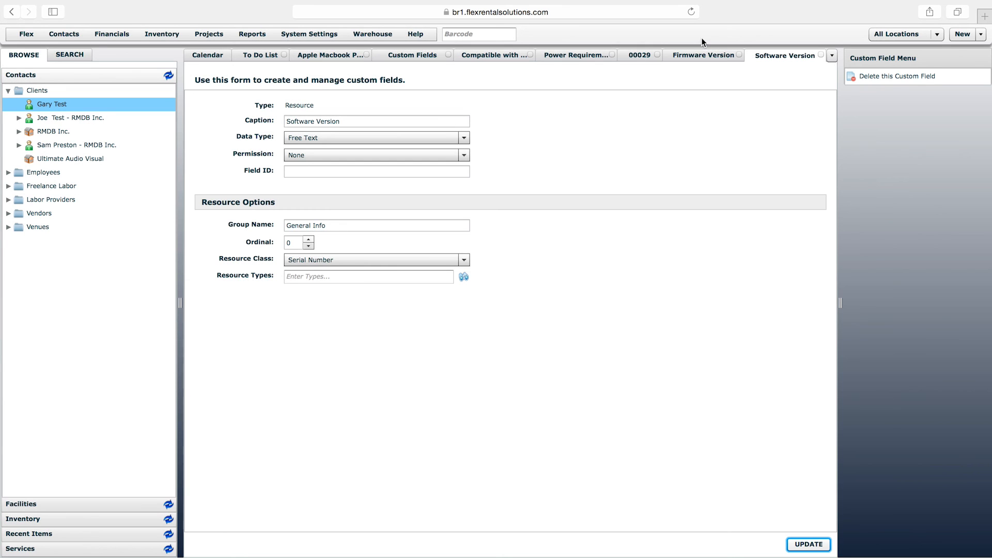
Reload serial unit 00029 and examine the Firmware Version and Software Version fields in its General Info group
left_click(641, 55)
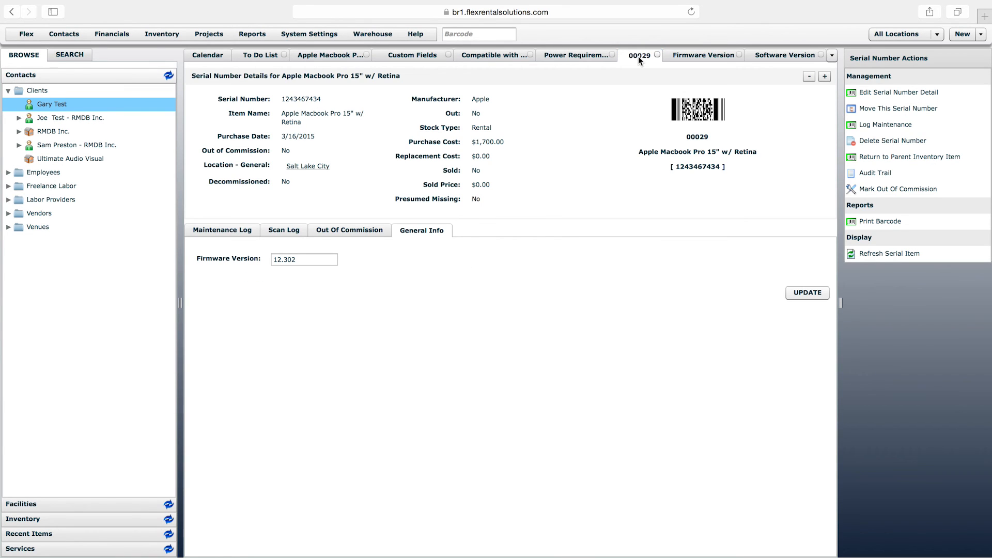
right_click(637, 57)
left_click(689, 87)
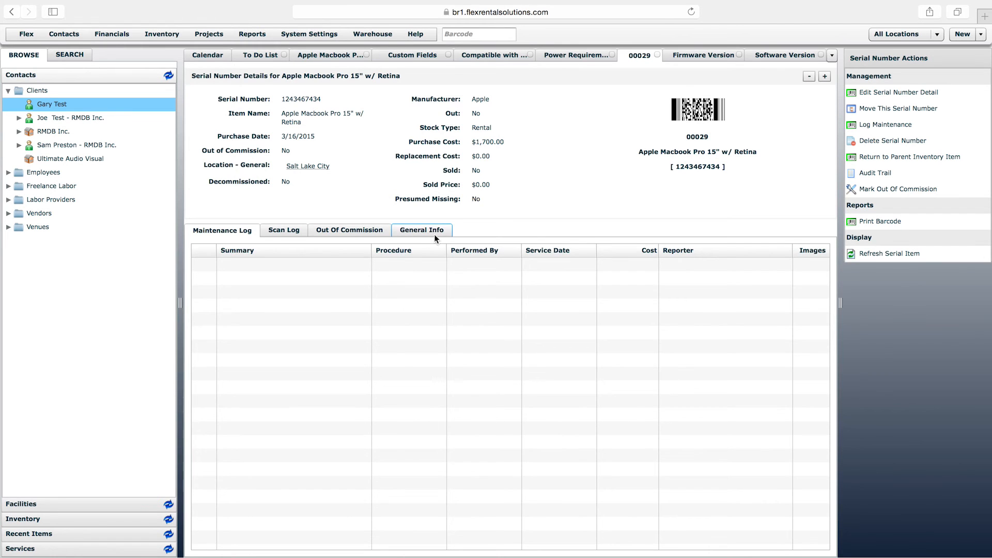
left_click(433, 231)
left_click(317, 276)
left_click(315, 260)
left_click(308, 277)
left_click(309, 263)
left_click(398, 332)
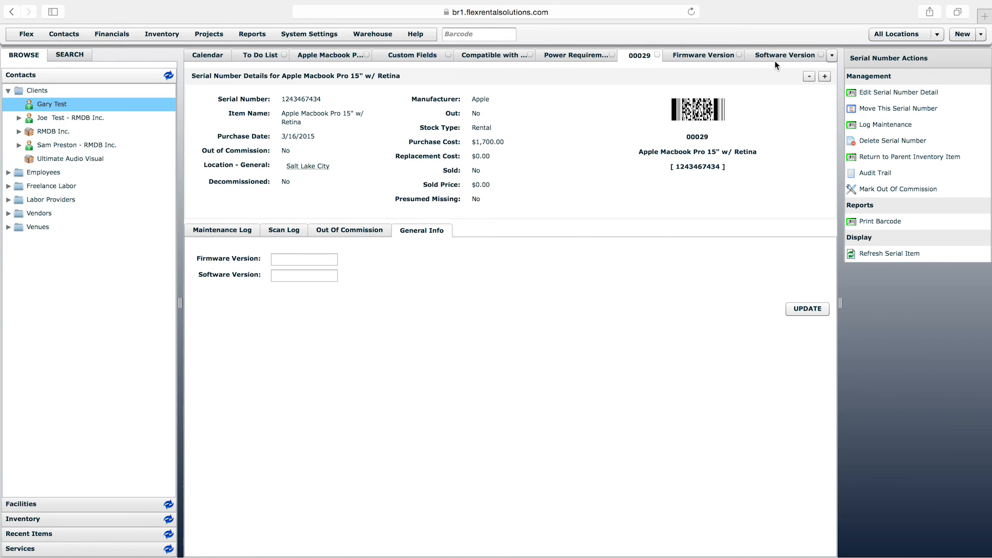
Start a new custom field with the caption "In Workbox..." and the data type Contact
left_click(420, 56)
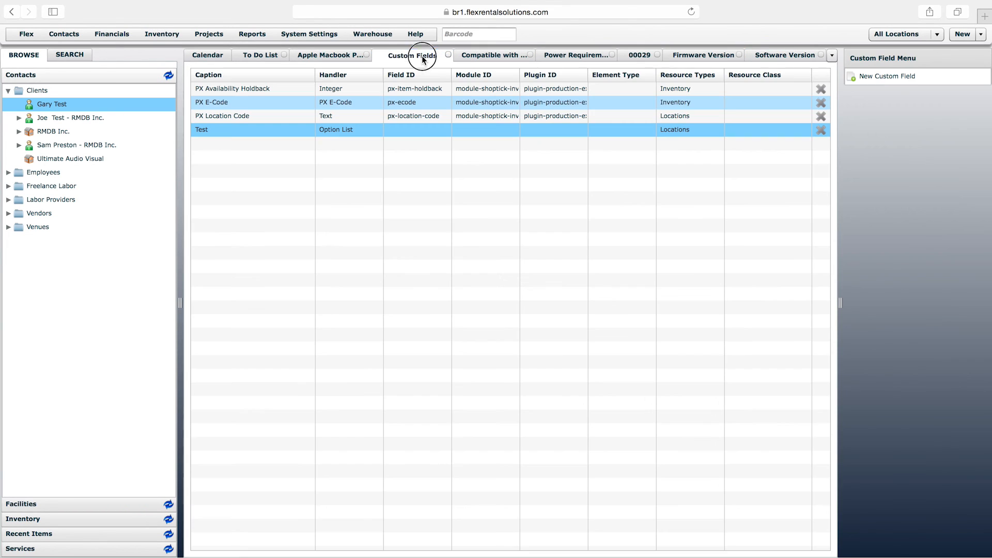
left_click(890, 77)
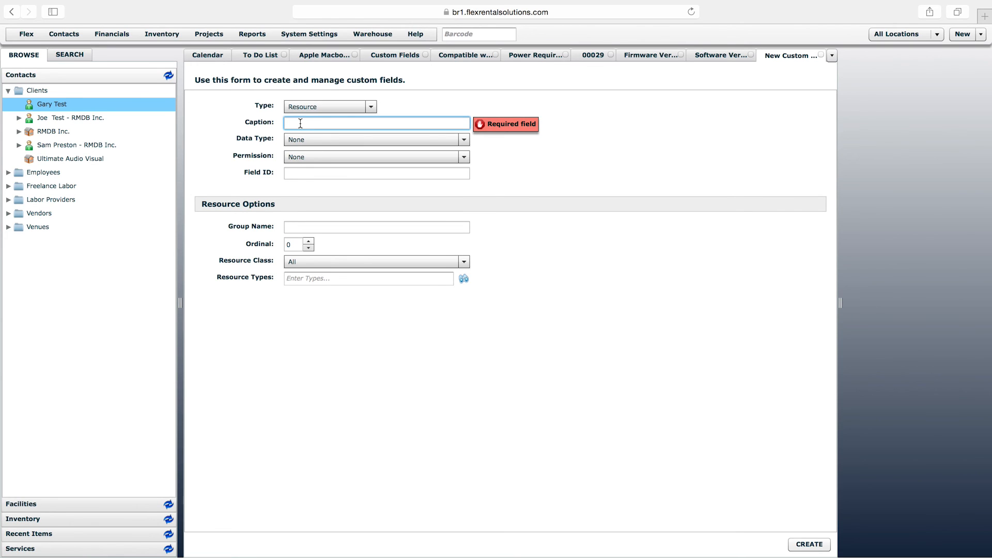
type("Who ")
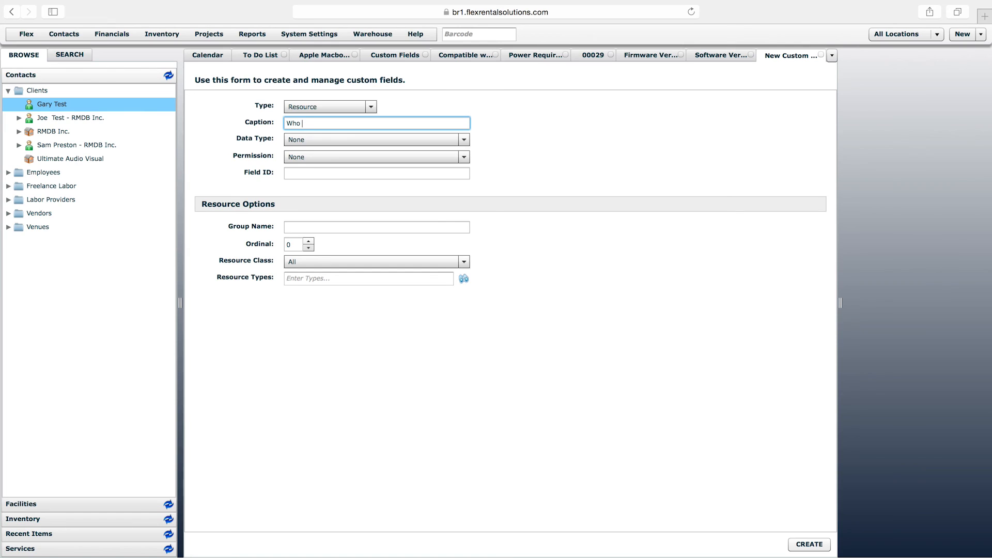
type("Has it?")
left_click_drag(337, 123, 227, 116)
type("In Workbox...")
left_click(305, 137)
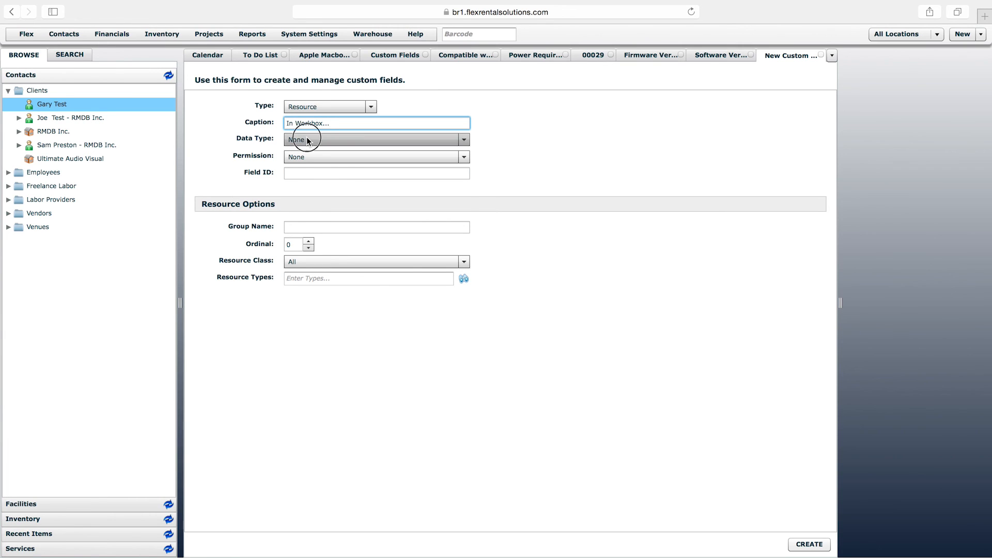
left_click(327, 190)
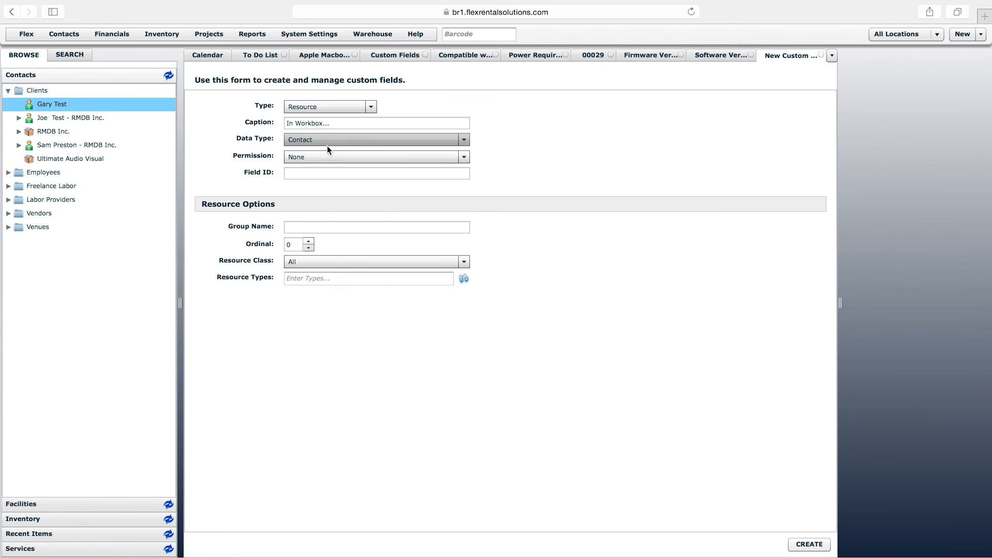
Set the group name to "General Info" and the resource class to Serial Number, and create the In Workbox... field
left_click(325, 226)
type("General Info")
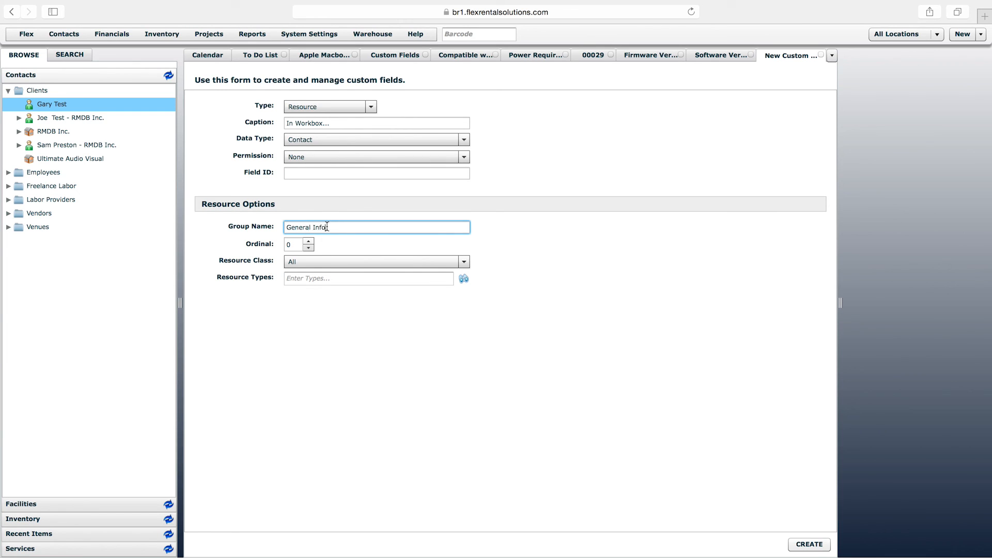
left_click(327, 262)
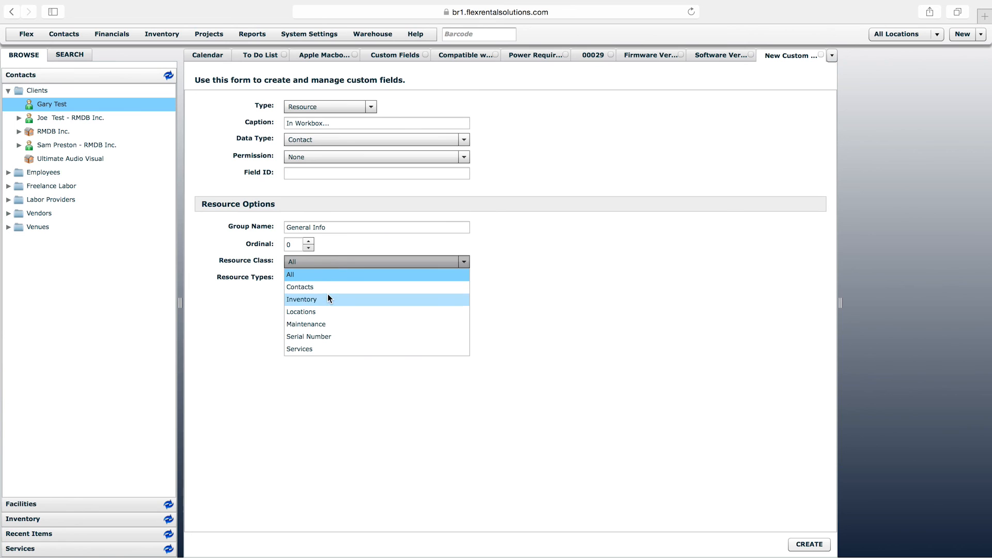
left_click(314, 336)
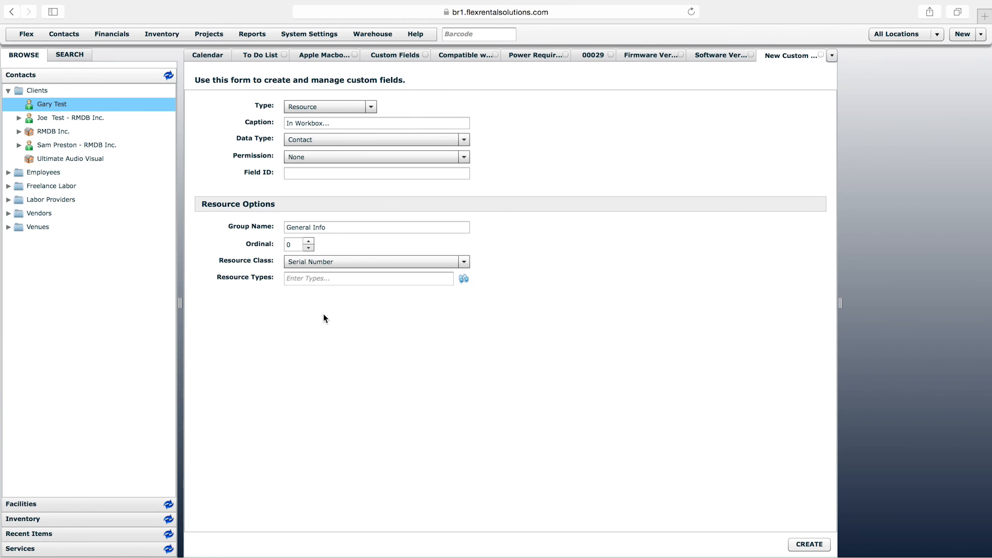
left_click(809, 545)
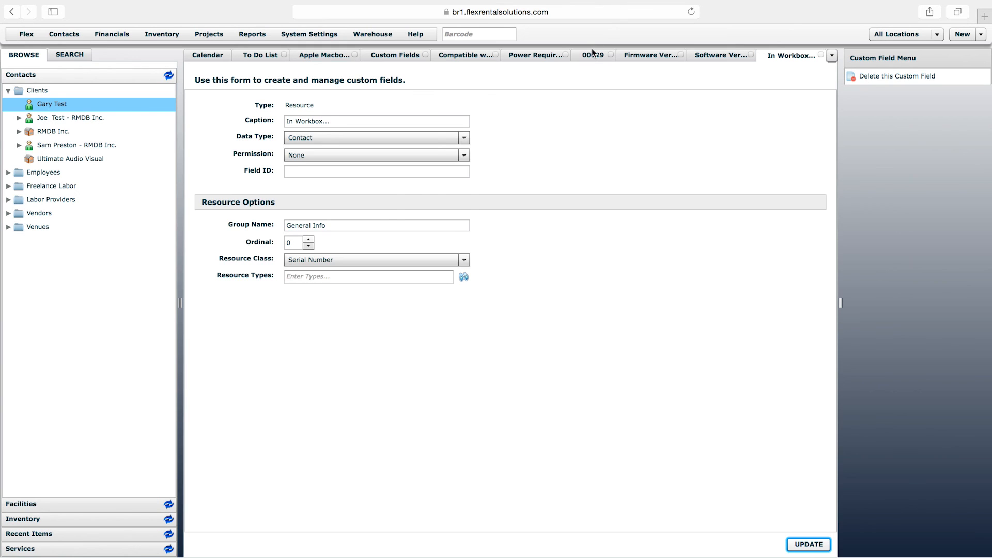
Refresh serial unit 00029 and open its General Info group
left_click(591, 53)
right_click(593, 54)
left_click(636, 87)
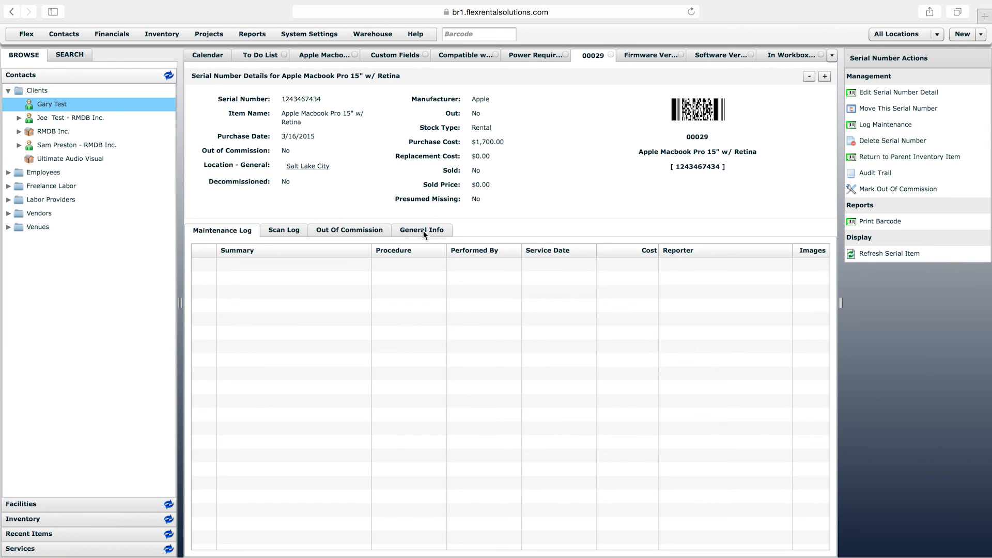
left_click(423, 230)
Assign the Flex Rental Solutions employee as the serial unit's In Workbox... contact by searching the contacts, and save the update
left_click(277, 280)
left_click(347, 277)
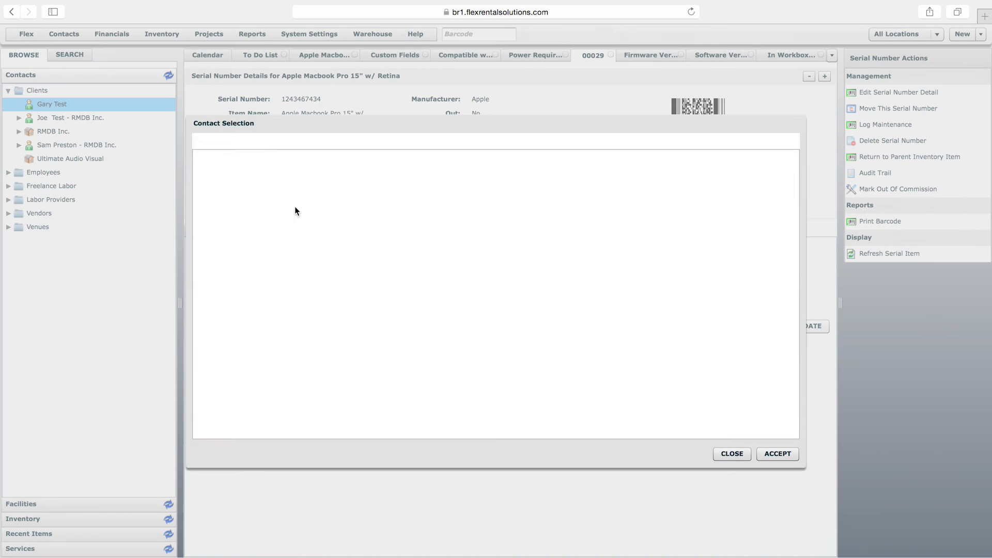
type("bran")
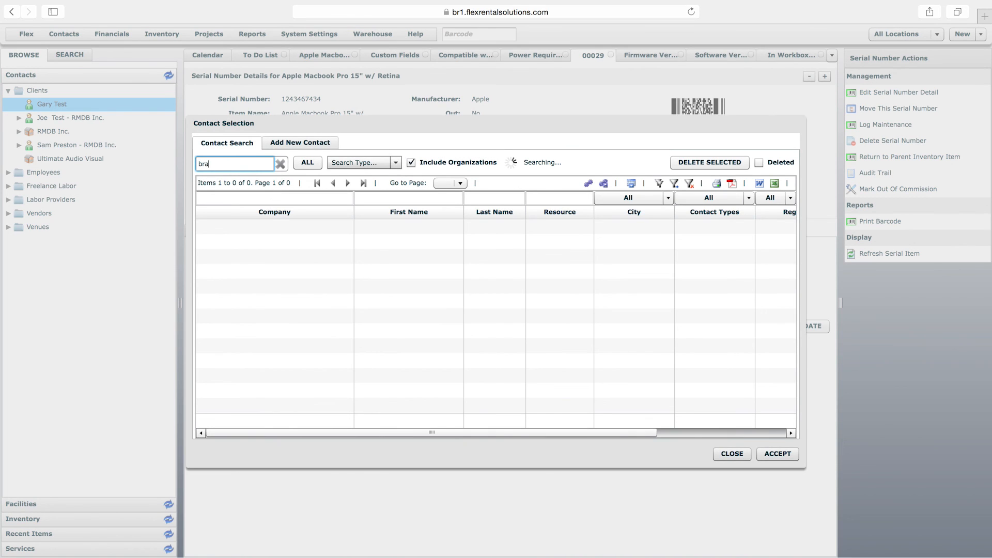
double_click(252, 226)
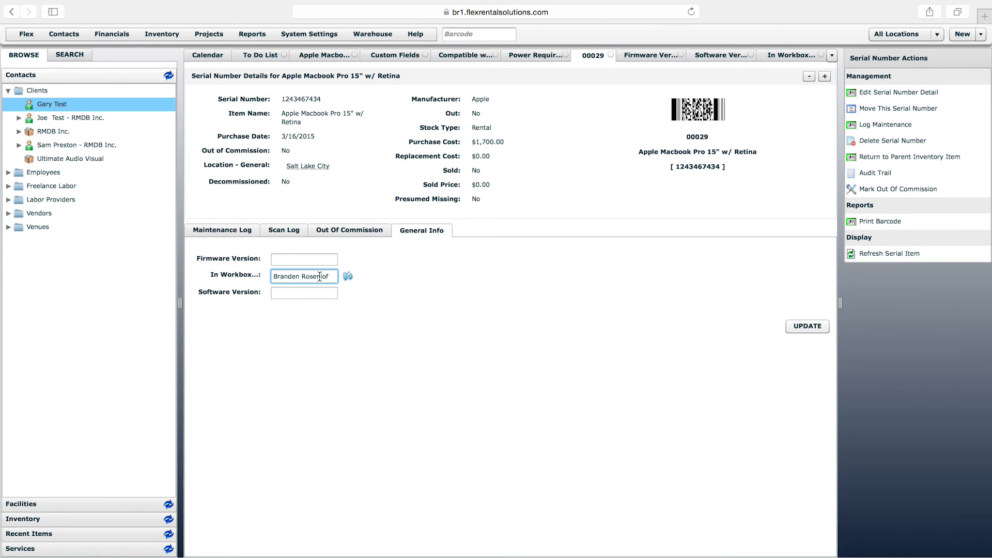
left_click(819, 326)
Start another custom field and look through the available data types, such as Option List, Text Area and Date
left_click(397, 55)
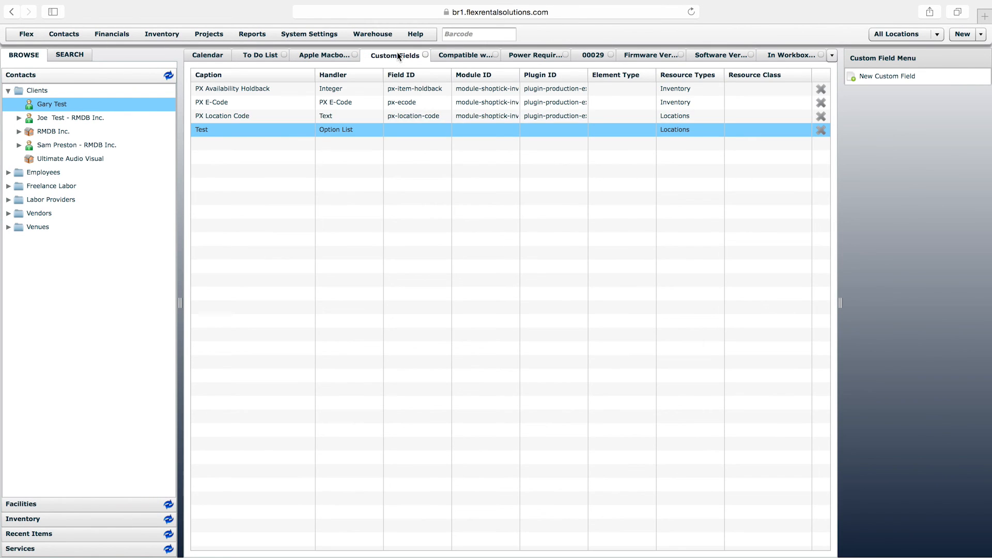
left_click(885, 76)
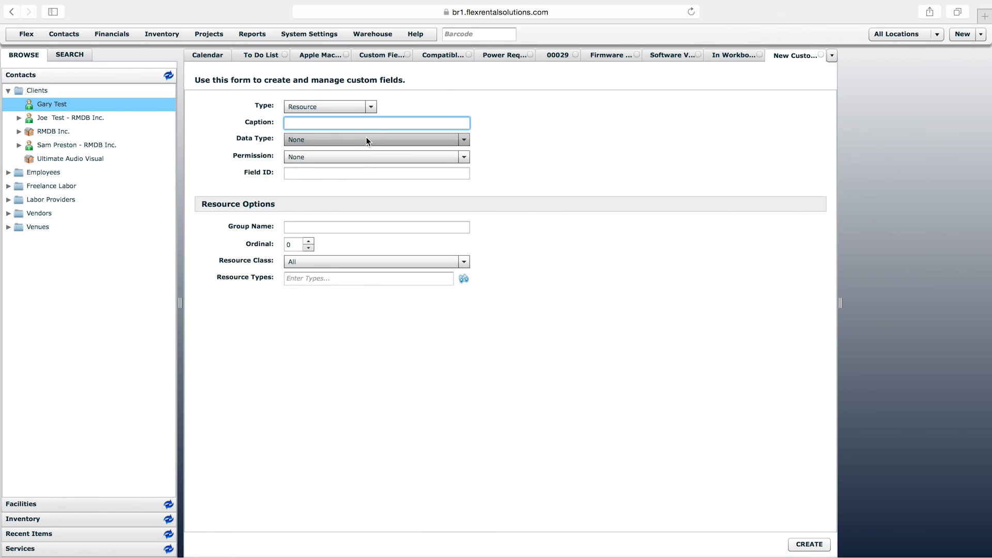
left_click(365, 139)
left_click_drag(467, 185, 466, 253)
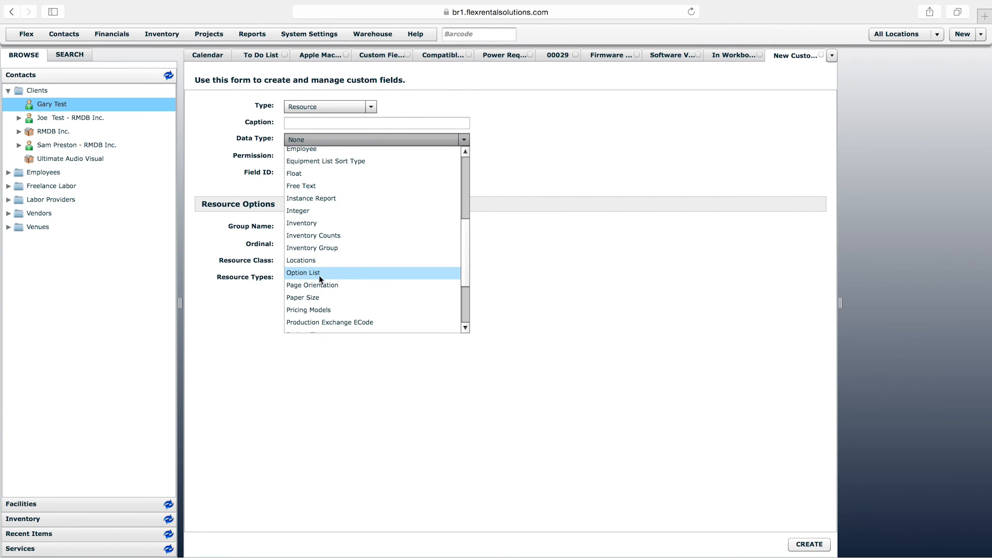
left_click_drag(464, 265, 463, 316)
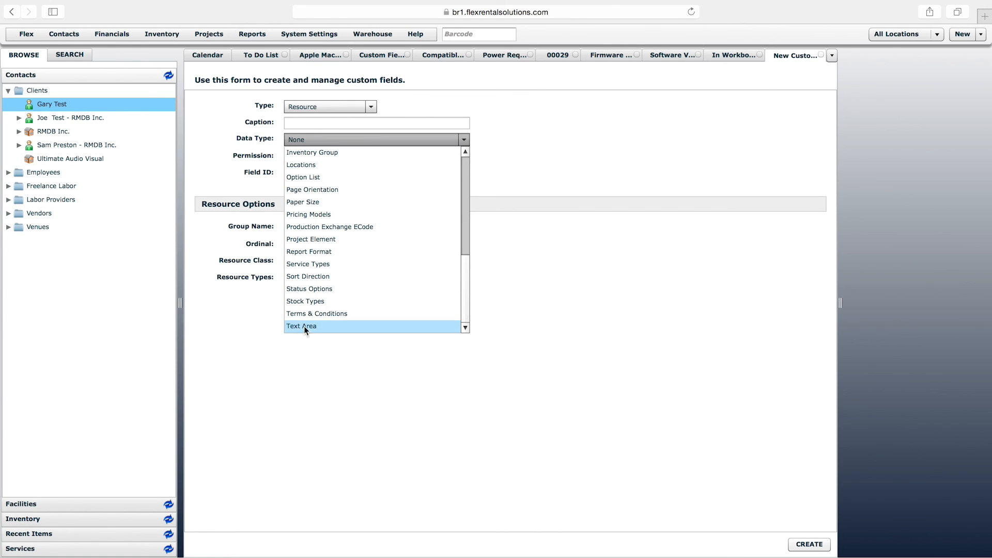
left_click_drag(464, 268, 474, 161)
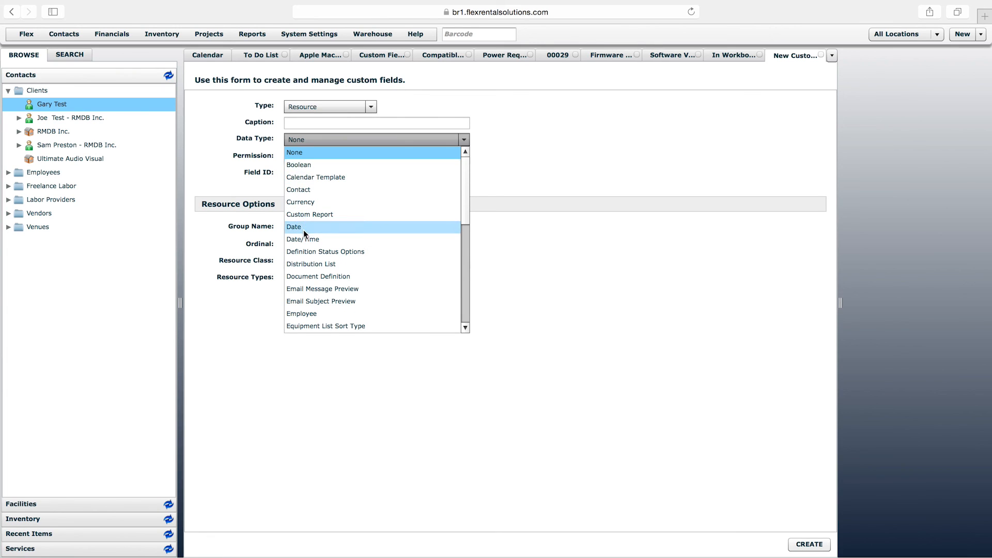
left_click(631, 320)
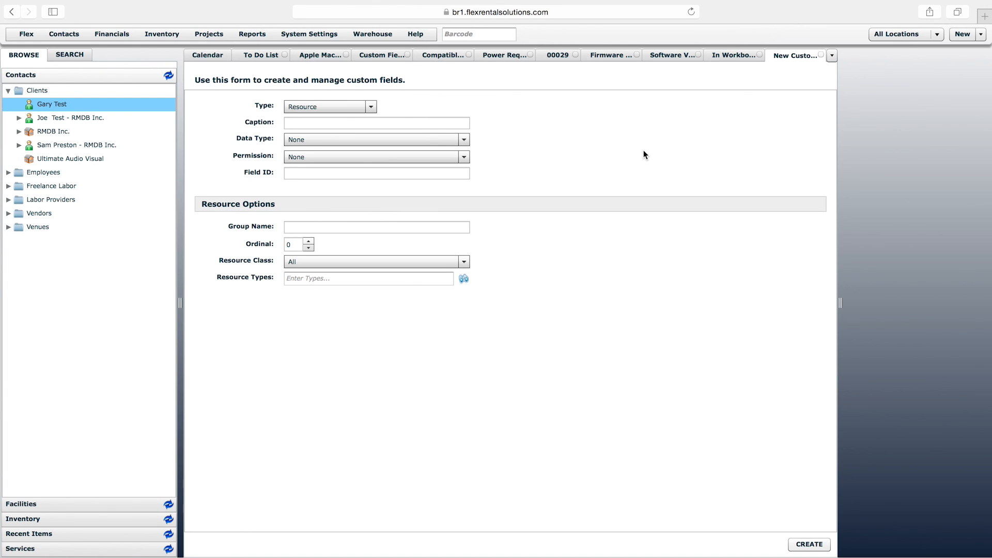
View the Inventory Information custom fields on the Apple Macbook Pro 15" w/ Retina item and highlight its item name
left_click(552, 57)
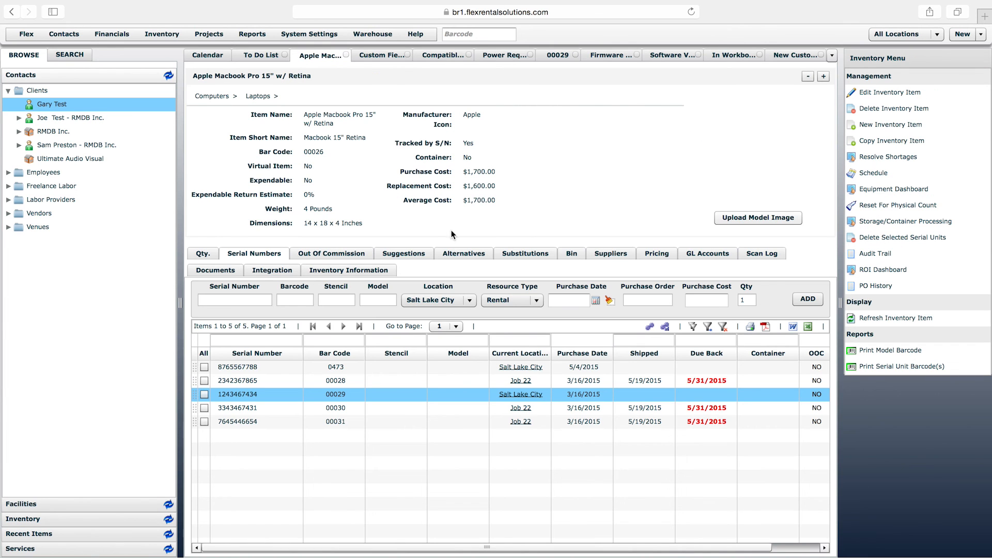
left_click(331, 272)
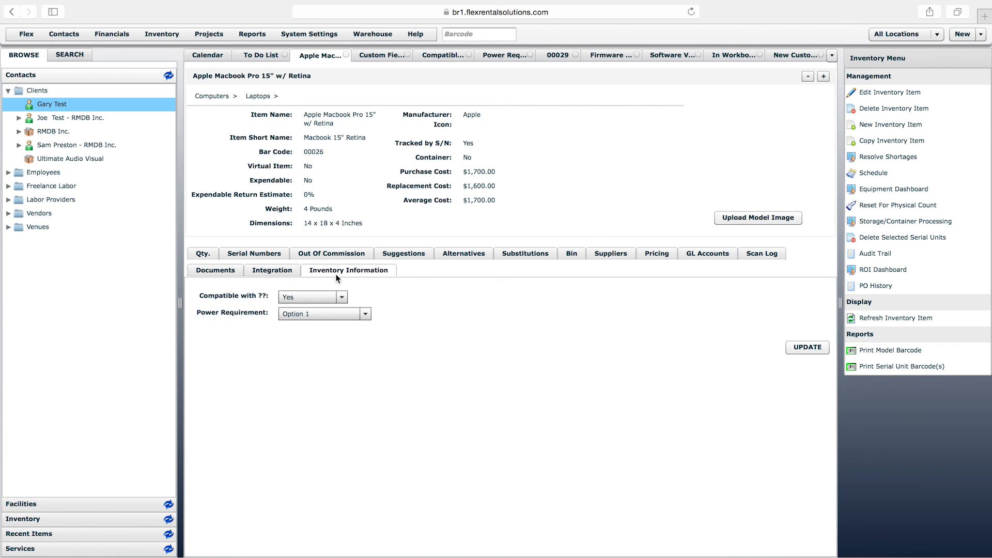
left_click_drag(305, 115, 334, 125)
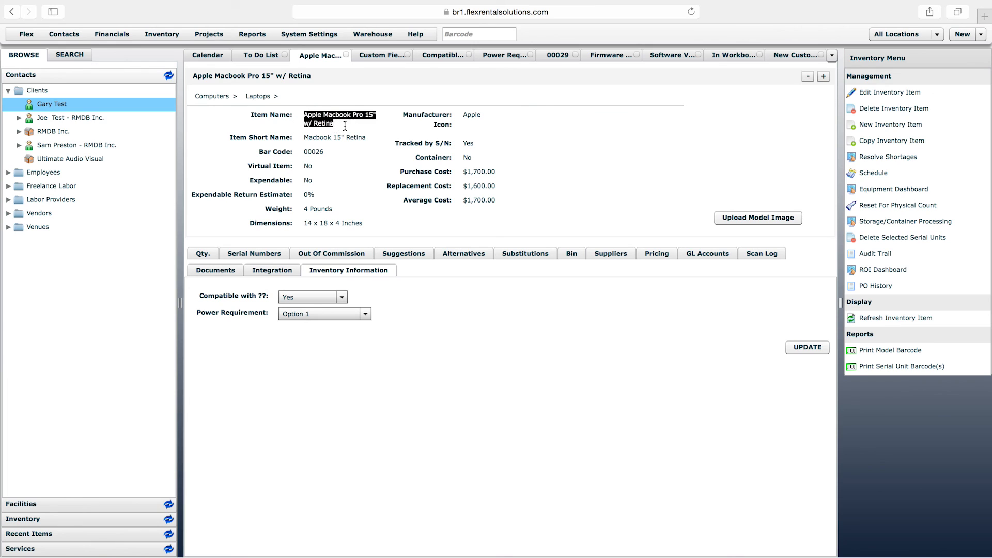
left_click(345, 126)
Reload the Custom Fields list to check the Power Requirement entry, and return to the Apple Macbook Pro item
left_click(382, 55)
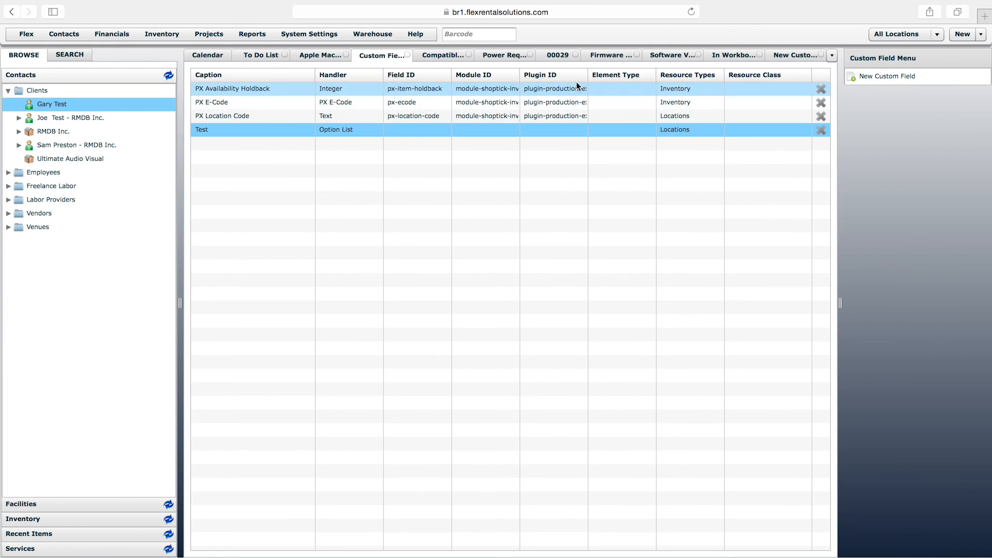
right_click(399, 58)
left_click(421, 86)
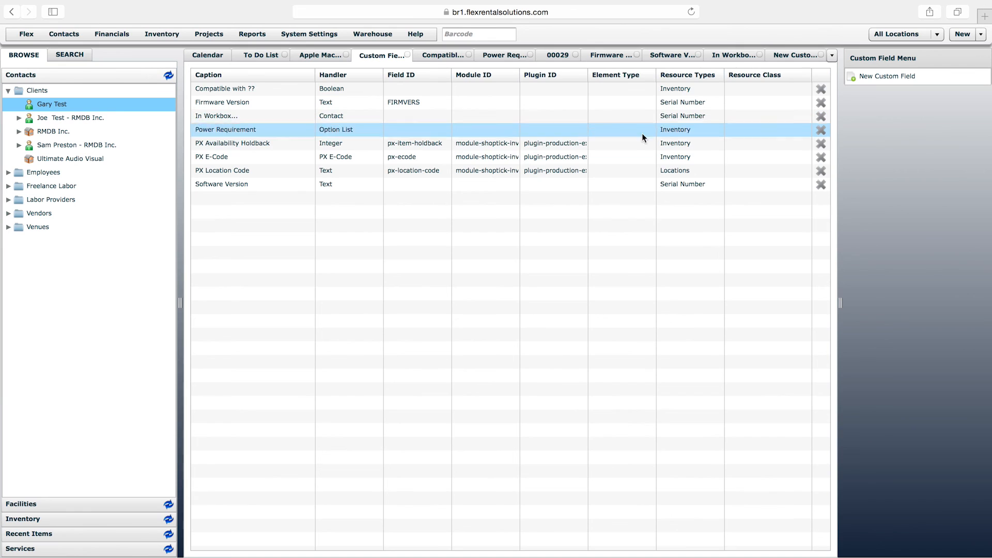
left_click(680, 135)
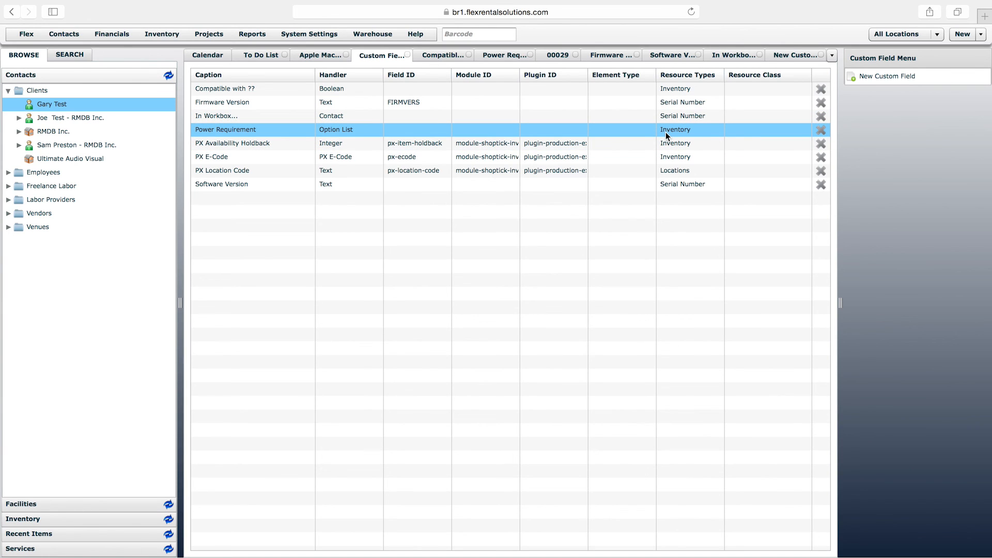
left_click(320, 55)
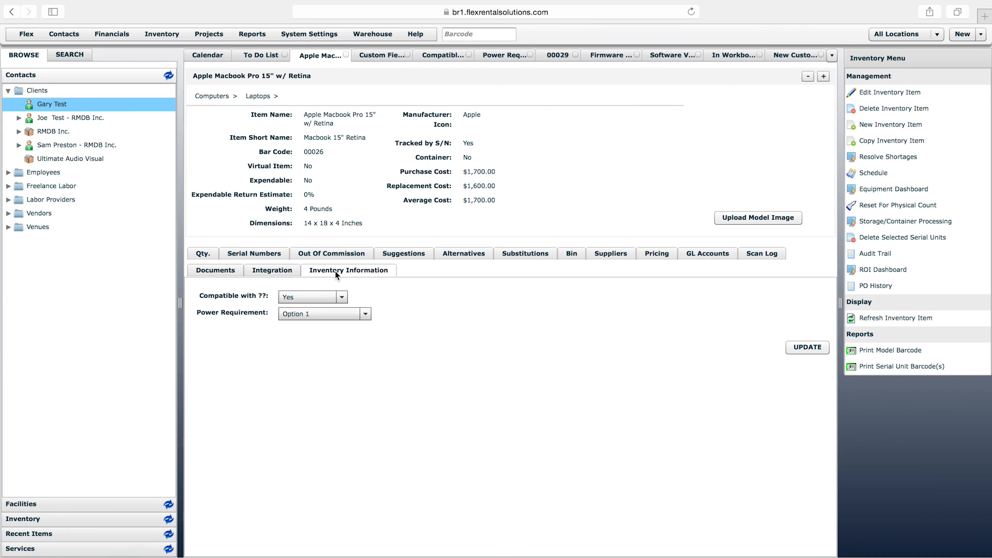
Compare the resource types of the Power Requirement and In Workbox... custom fields with the Apple Macbook Pro item's Inventory Information fields
left_click(385, 56)
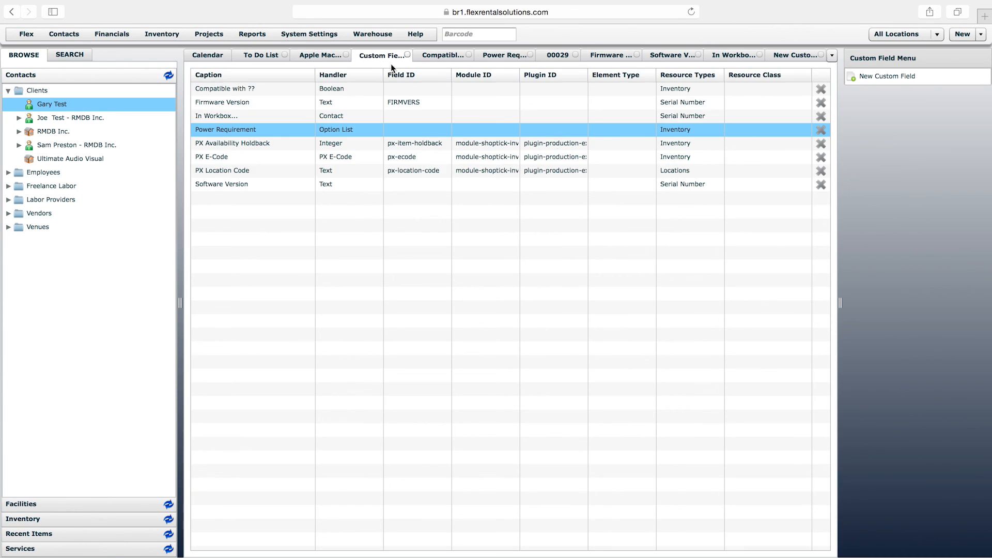
left_click(680, 132)
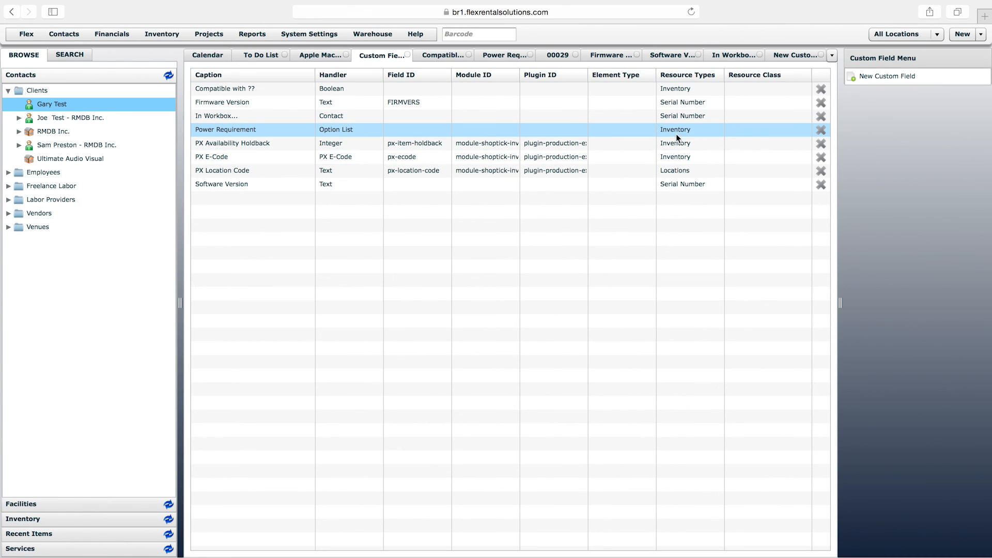
left_click(231, 116)
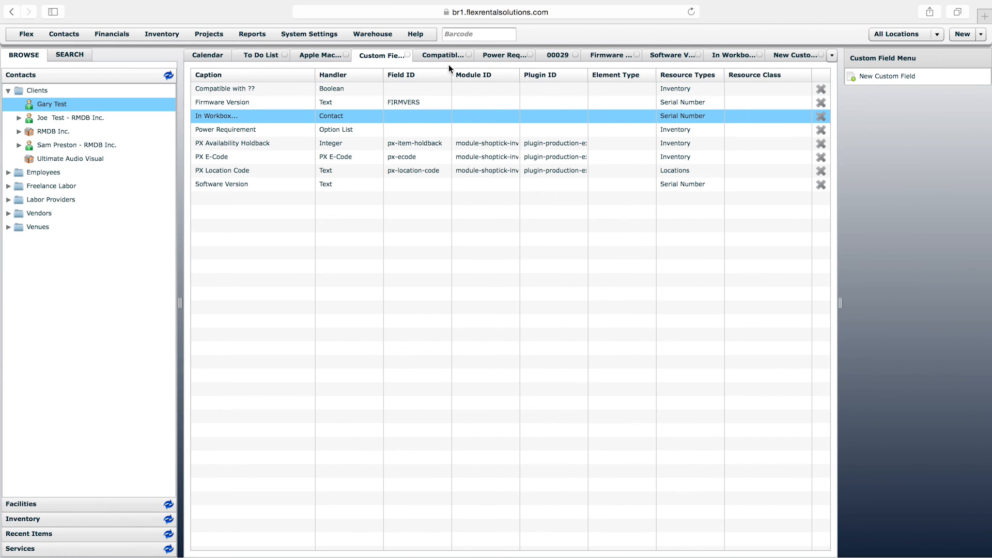
left_click(331, 55)
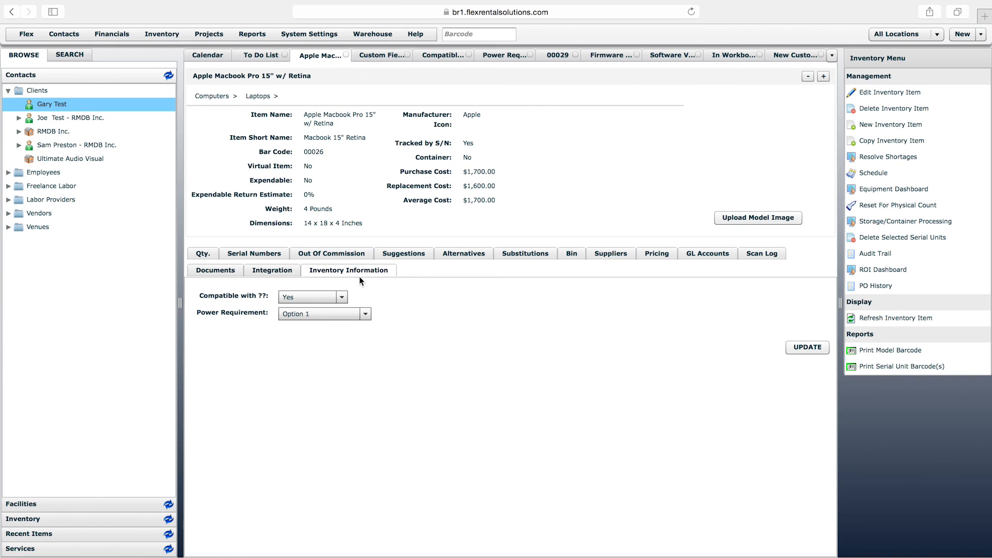
left_click(376, 55)
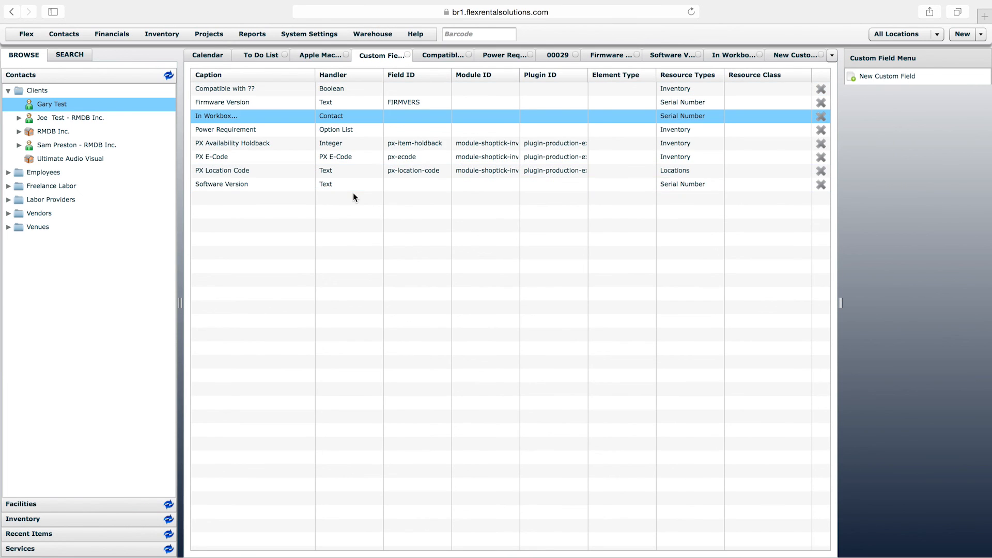
Open the In Workbox... custom field and highlight its group name under the resource options
double_click(229, 122)
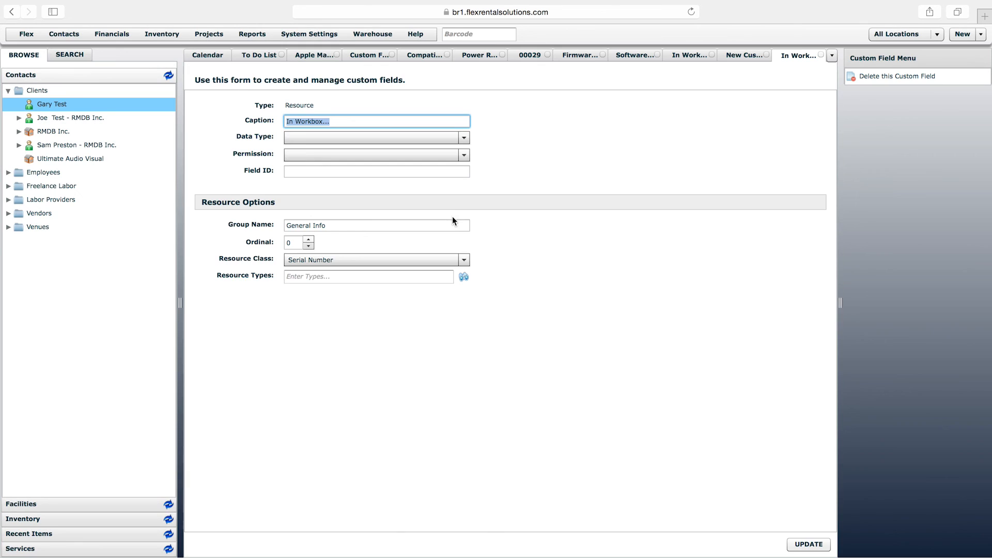
left_click_drag(346, 225, 278, 222)
left_click(332, 226)
left_click_drag(337, 226, 271, 229)
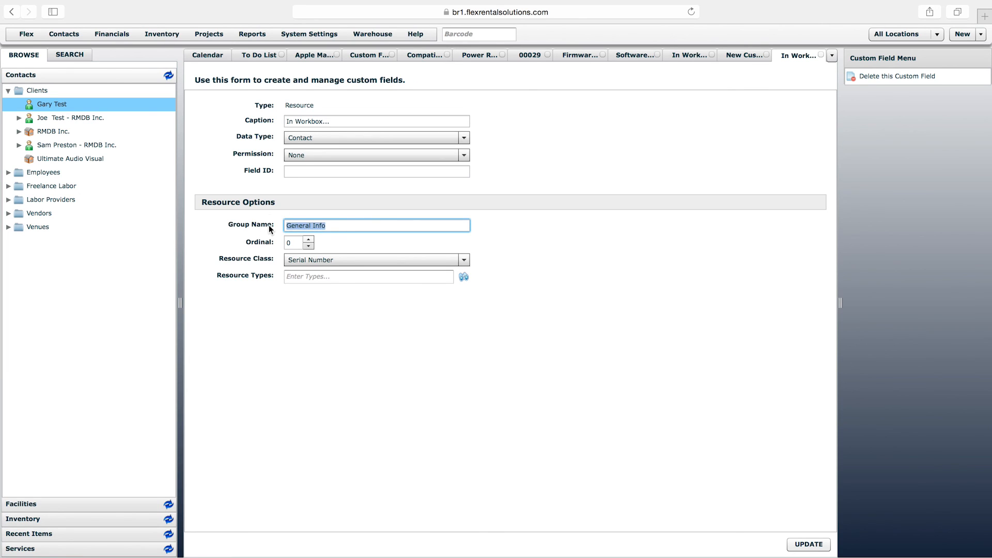
left_click(330, 225)
left_click(679, 236)
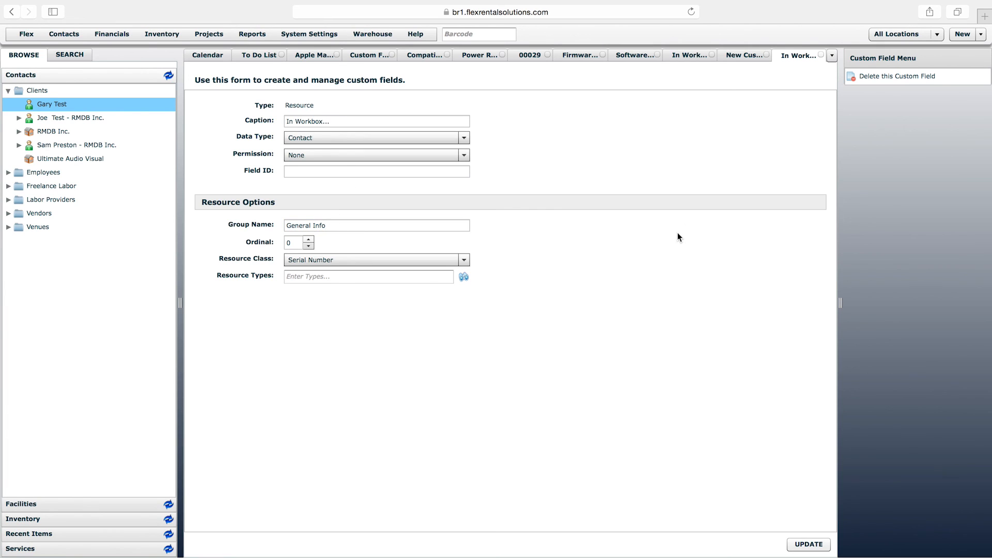